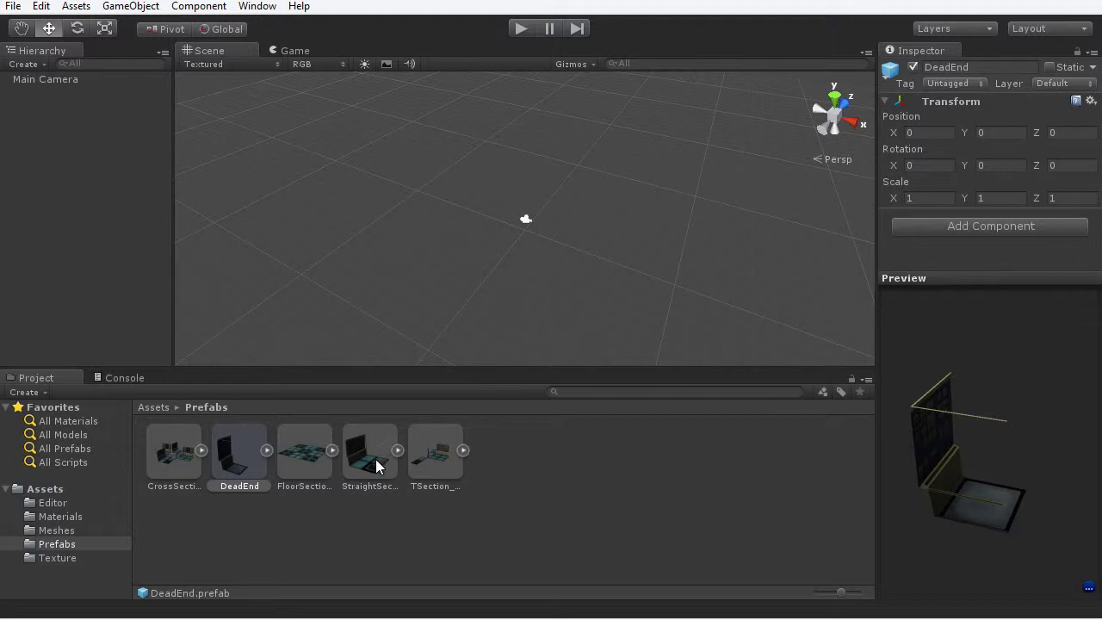
Inspect the previews of the StraightSection, TSection, FloorSection and CrossSection prefabs from different angles.
left_click(376, 456)
left_click_drag(986, 506, 759, 490)
left_click(434, 456)
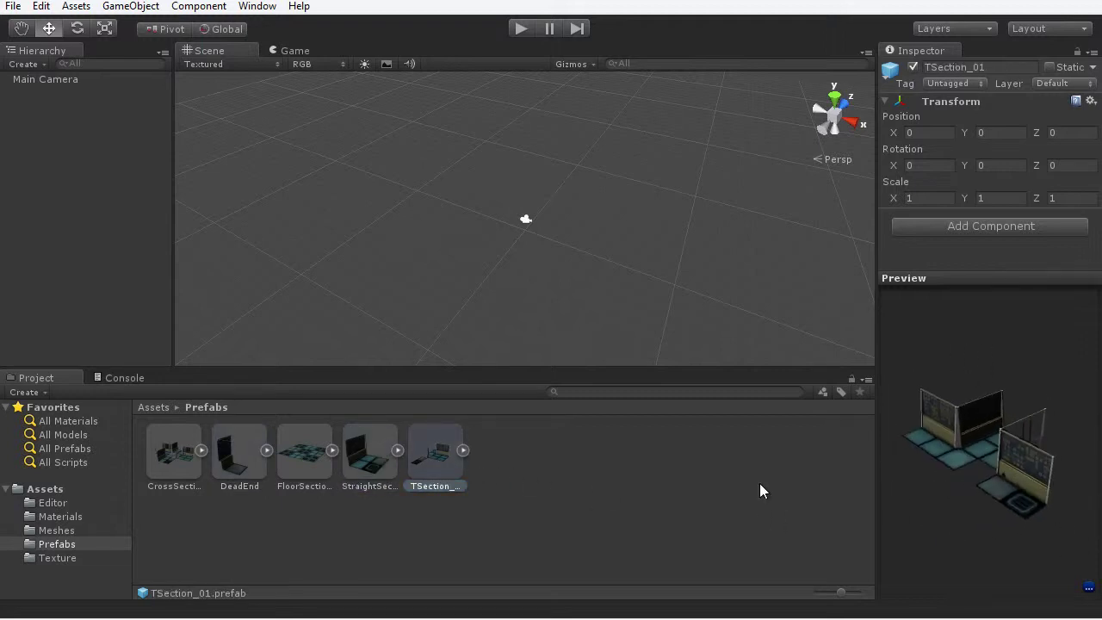
left_click(311, 456)
left_click_drag(976, 516, 323, 469)
left_click(163, 460)
left_click_drag(938, 490, 965, 420)
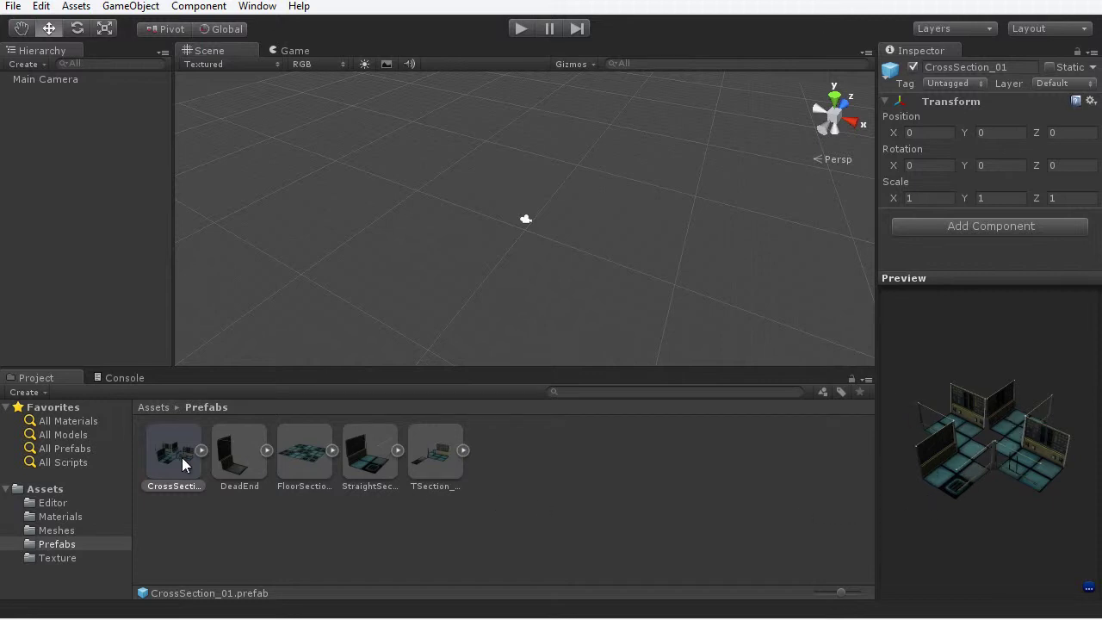
Add the CrossSection_01 prefab to the scene and set its position to X 0, Y 0, Z 0.
left_click_drag(174, 467, 633, 212)
left_click(944, 149)
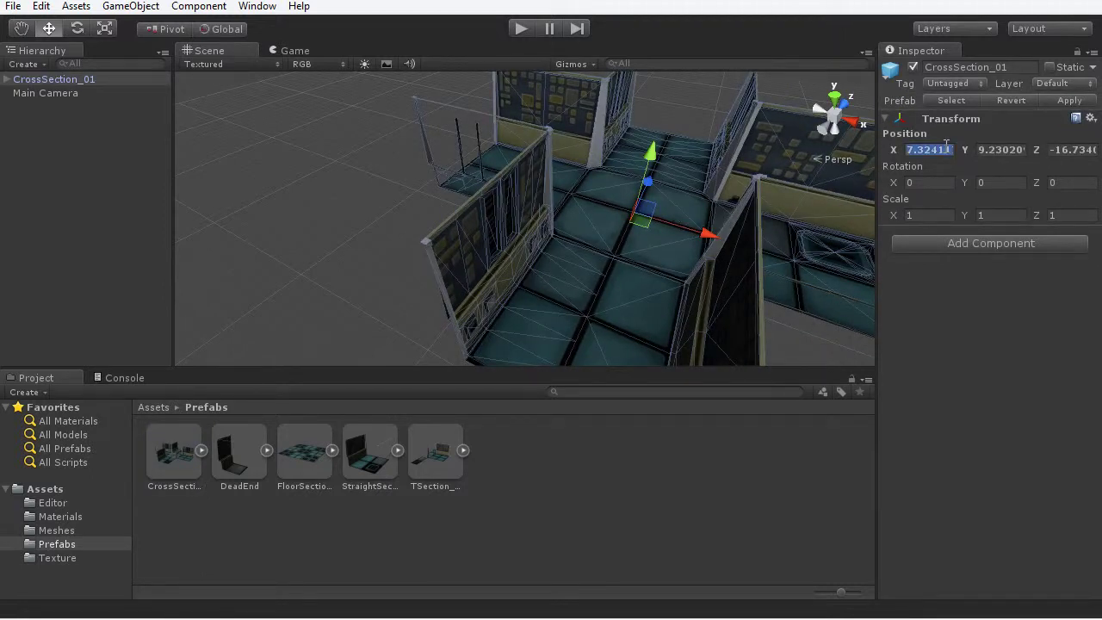
type("0")
key("Return")
left_click(1003, 149)
type("0")
key("Return")
left_click(1067, 149)
type("0")
key("Return")
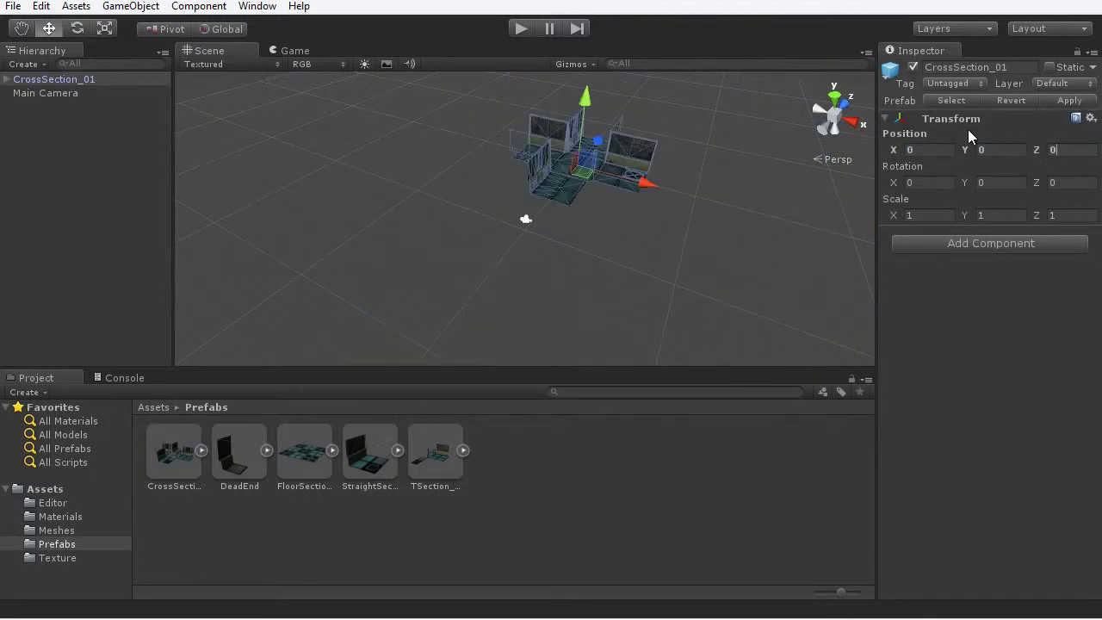
Examine the placed cross section up close and from several angles, with its child objects collapsed in the object list.
key("f")
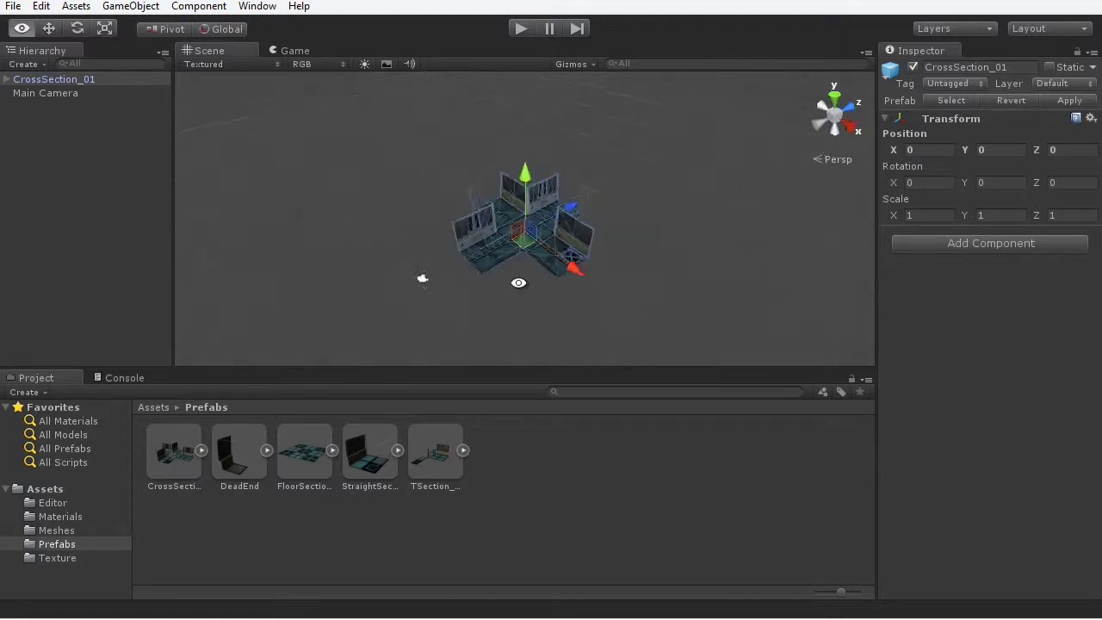
scroll(571, 307, "up", 5)
left_click(682, 275)
middle_click_drag(748, 266, 627, 290)
left_click(656, 228)
left_click_drag(627, 290, 536, 253, "alt")
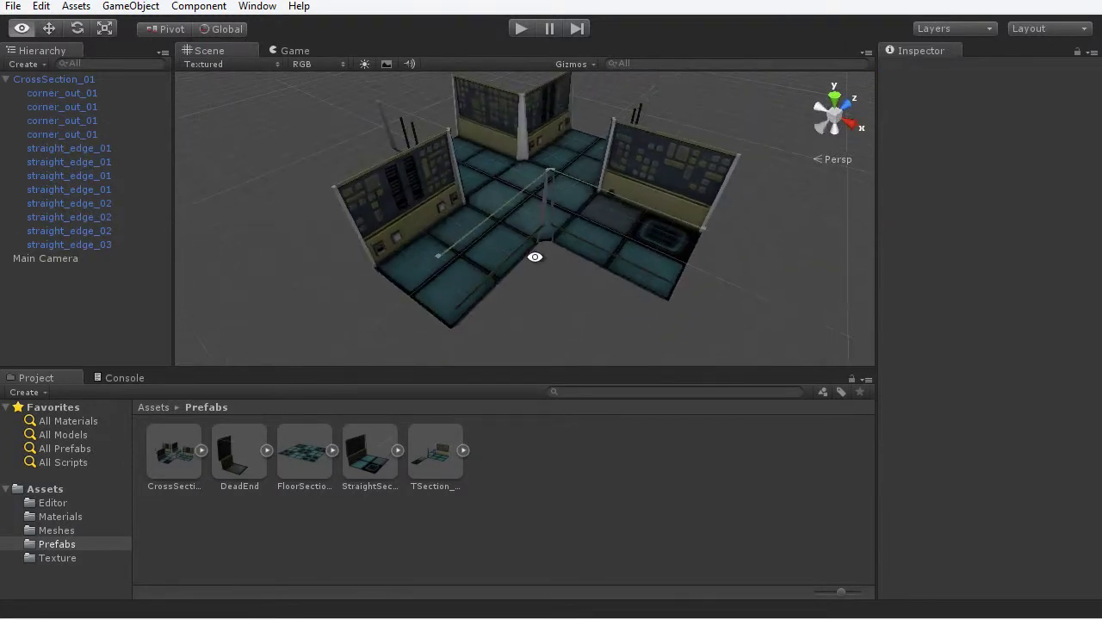
left_click(8, 79)
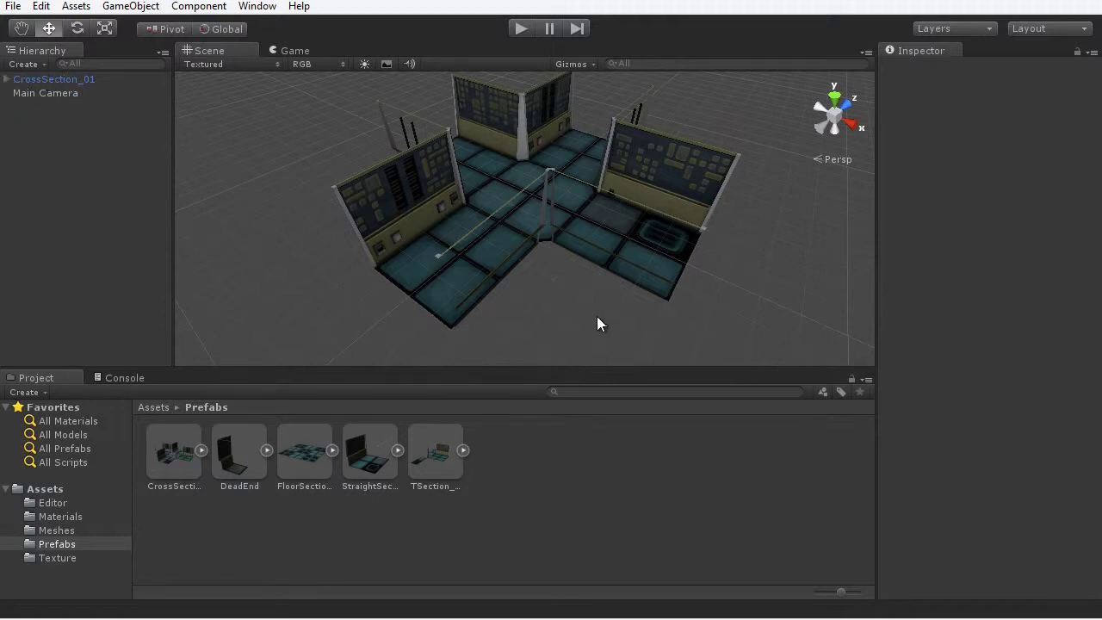
left_click_drag(596, 315, 464, 301, "alt")
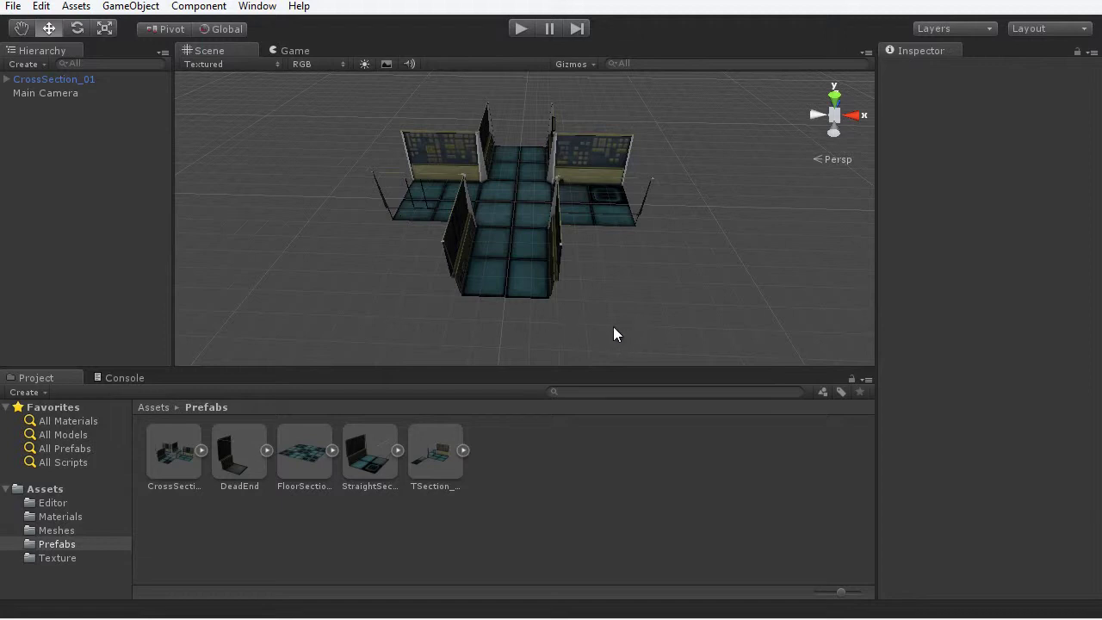
left_click_drag(594, 329, 590, 288, "alt")
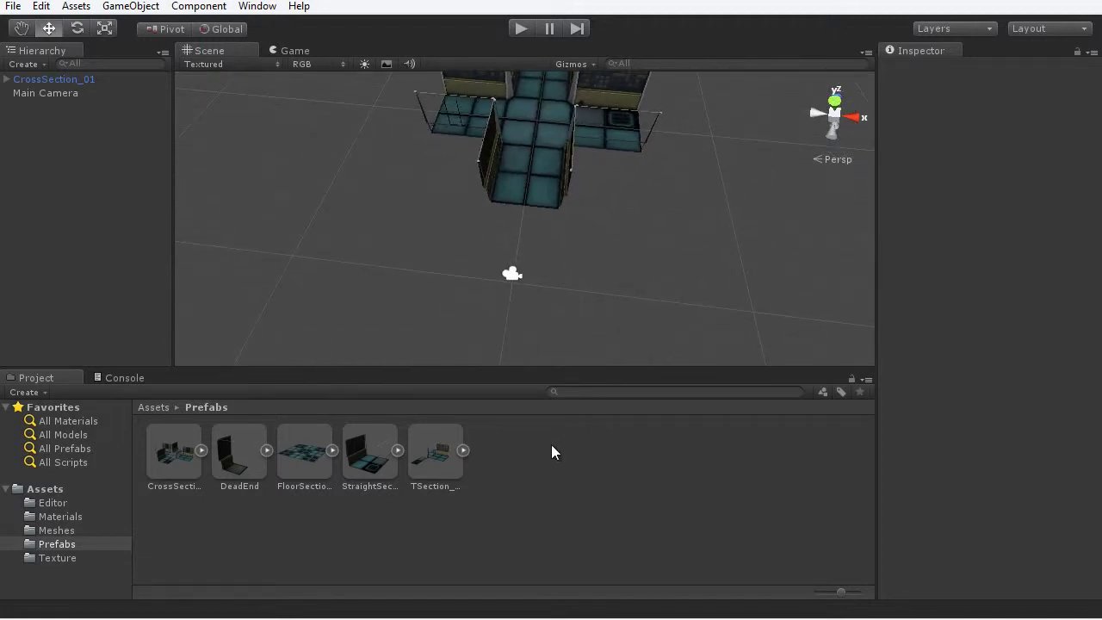
Add the TSection_01 prefab to the scene and snap its stem flush against the cross section's negative-Z arm.
left_click_drag(430, 456, 366, 301)
left_click_drag(711, 278, 644, 288, "alt")
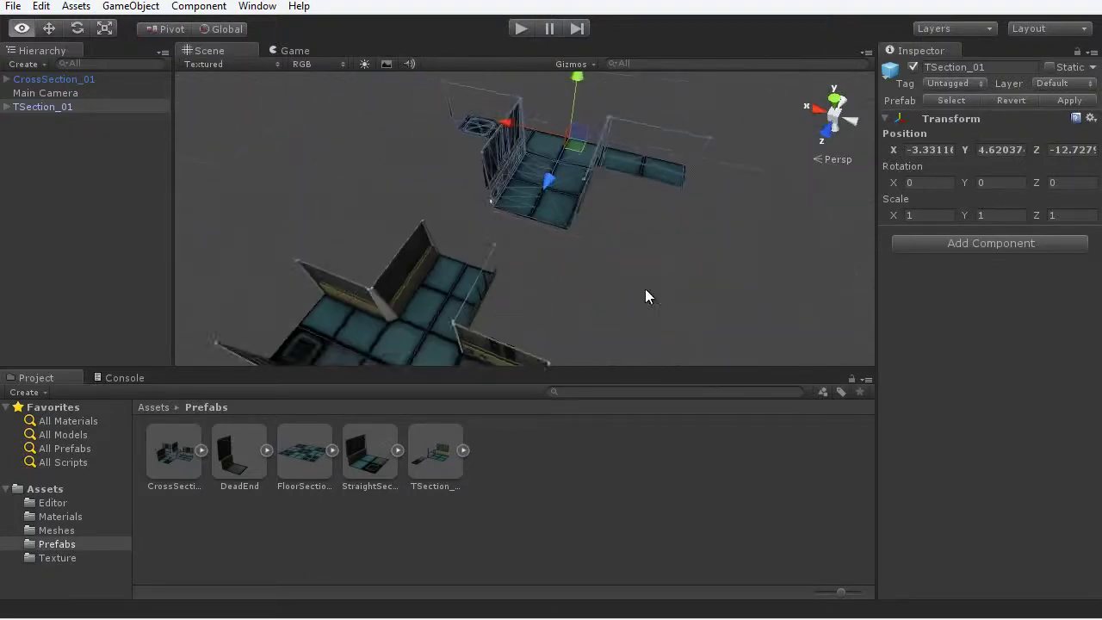
scroll(644, 289, "up", 5)
middle_click_drag(584, 307, 636, 264)
left_click_drag(636, 264, 641, 270, "alt")
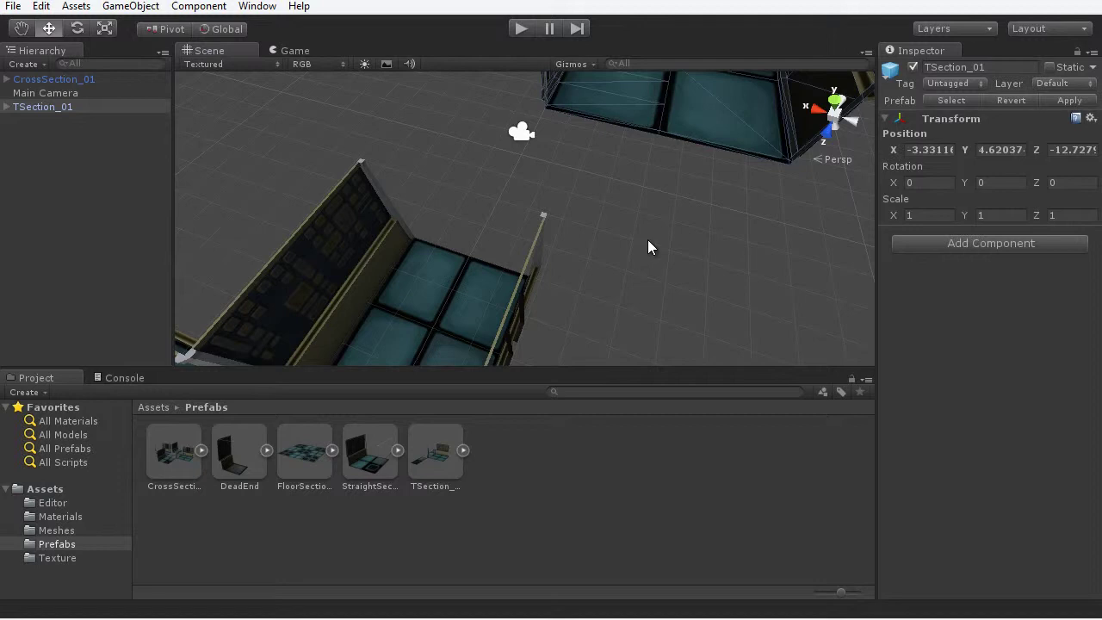
left_click_drag(659, 138, 553, 266)
left_click(570, 265)
scroll(556, 263, "down", 6)
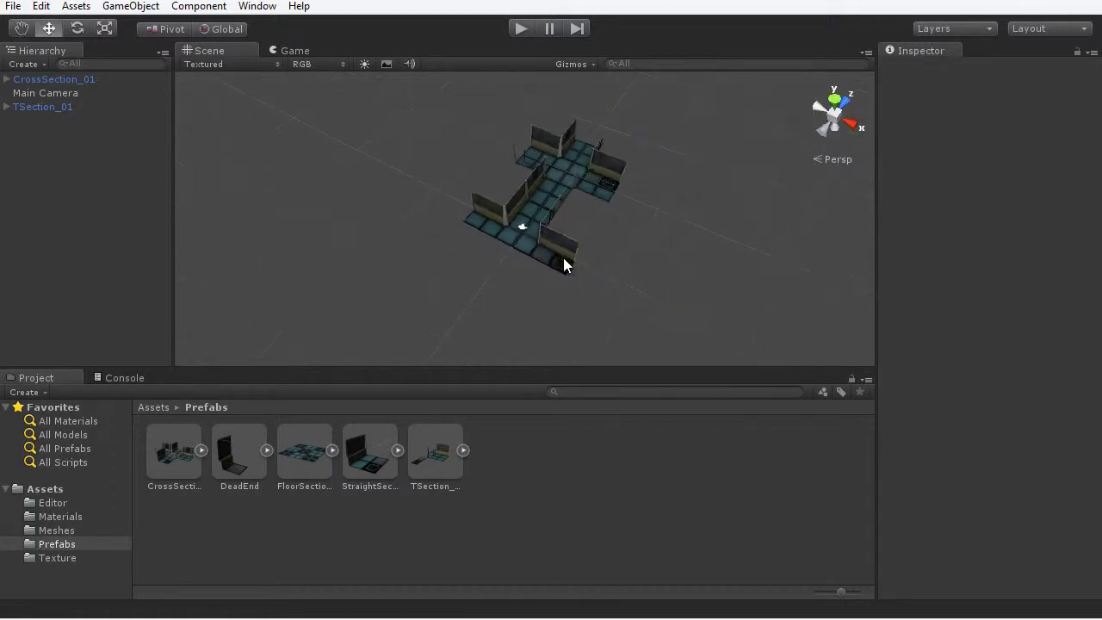
Add the FloorSection_01 prefab and snap its edge flush against the open long side of the T section.
middle_click_drag(587, 292, 594, 256, "alt")
scroll(593, 282, "up", 4)
left_click_drag(593, 290, 465, 175, "alt")
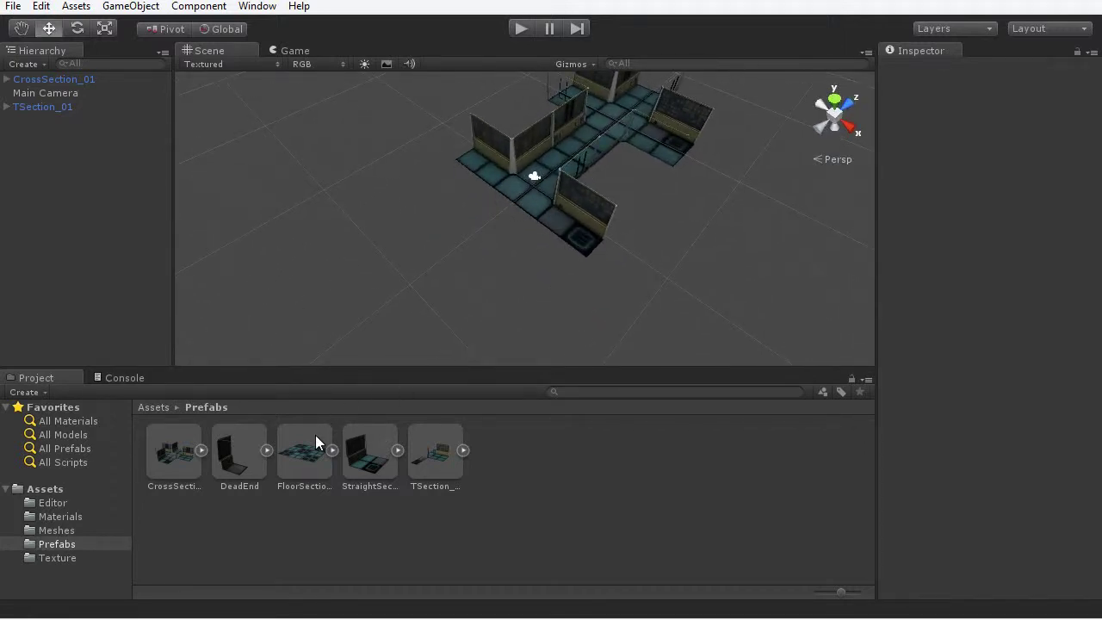
left_click_drag(315, 442, 332, 297)
left_click_drag(466, 290, 637, 218, "alt")
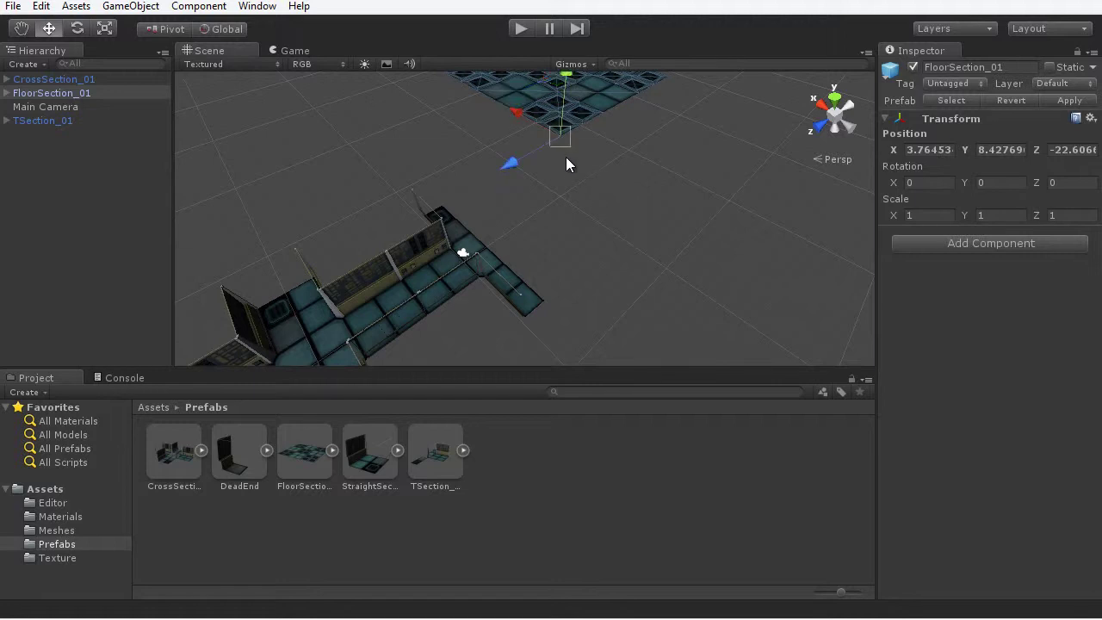
left_click_drag(562, 163, 531, 175)
left_click(600, 297)
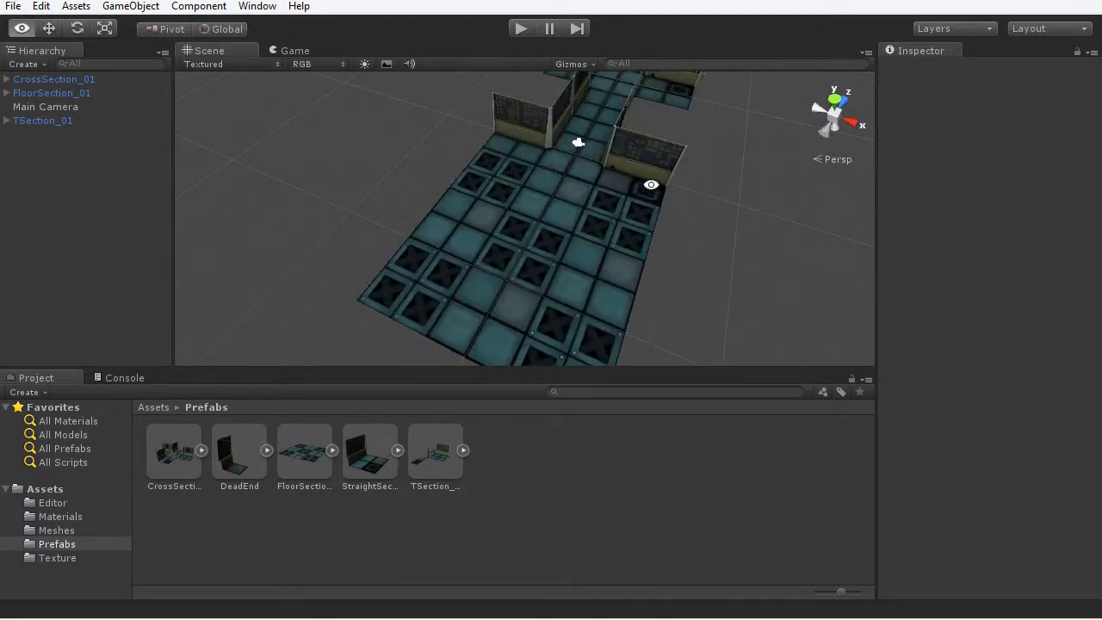
Add a DeadEnd prefab to the scene near the cross section and maximize the Scene view.
left_click_drag(649, 180, 654, 211, "alt")
middle_click_drag(655, 211, 549, 223)
scroll(549, 223, "up", 7)
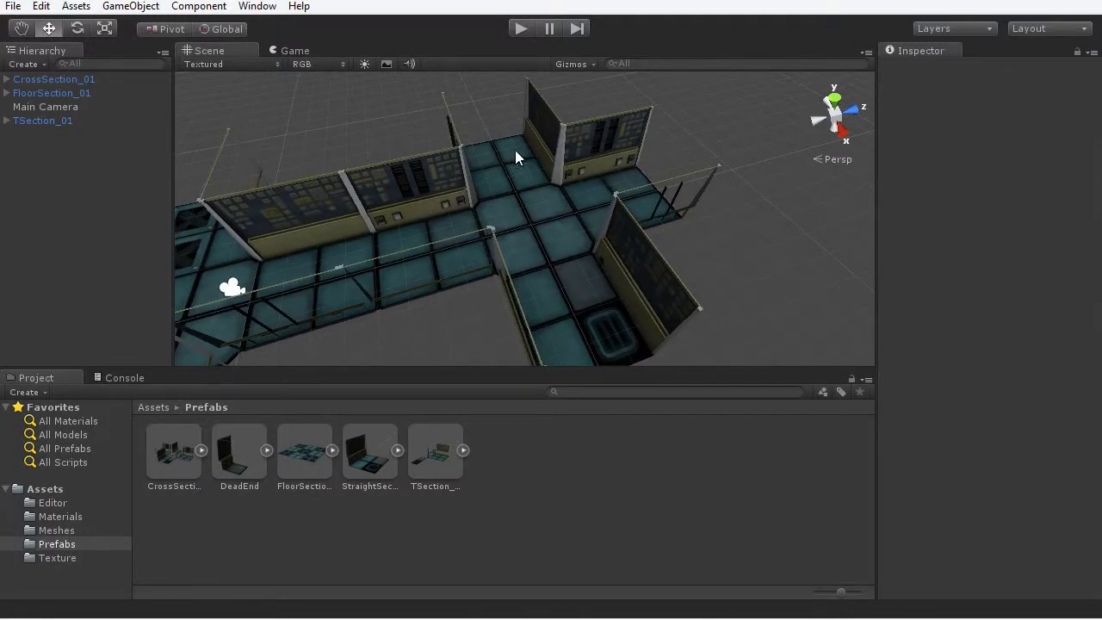
scroll(515, 149, "down", 6)
left_click_drag(240, 449, 735, 176)
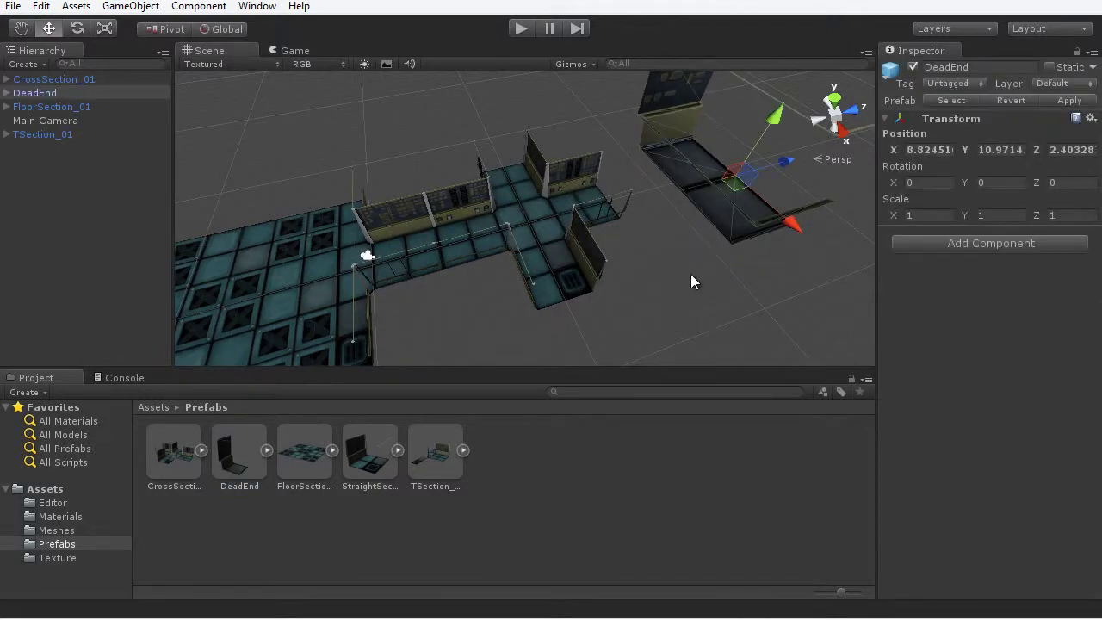
key("shift+space")
middle_click_drag(645, 279, 482, 262)
scroll(635, 280, "down", 5)
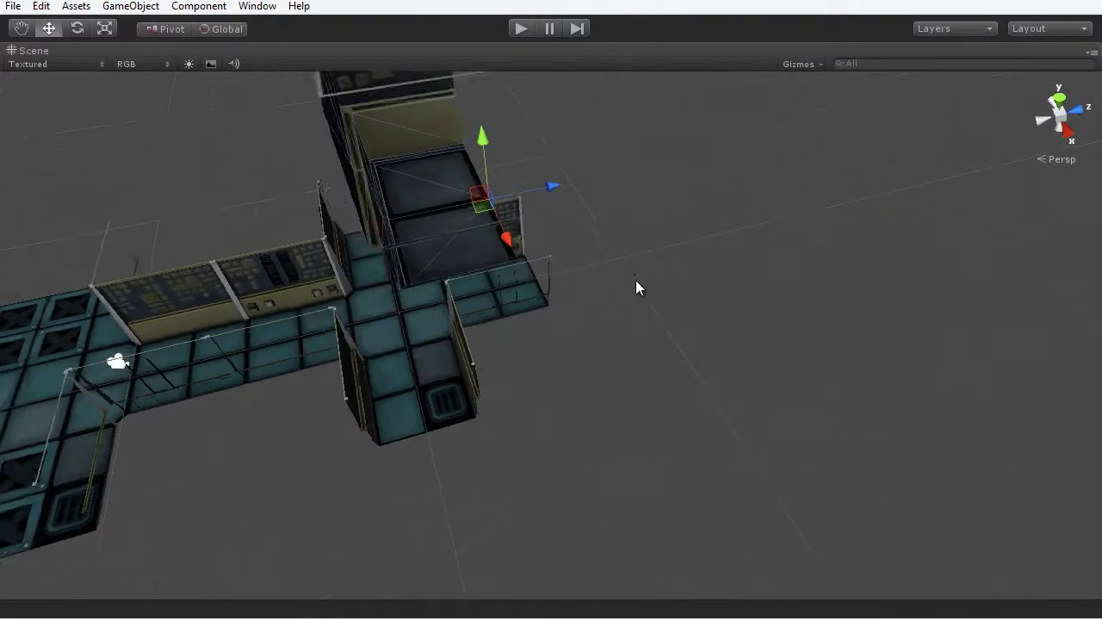
left_click_drag(695, 304, 475, 289, "alt")
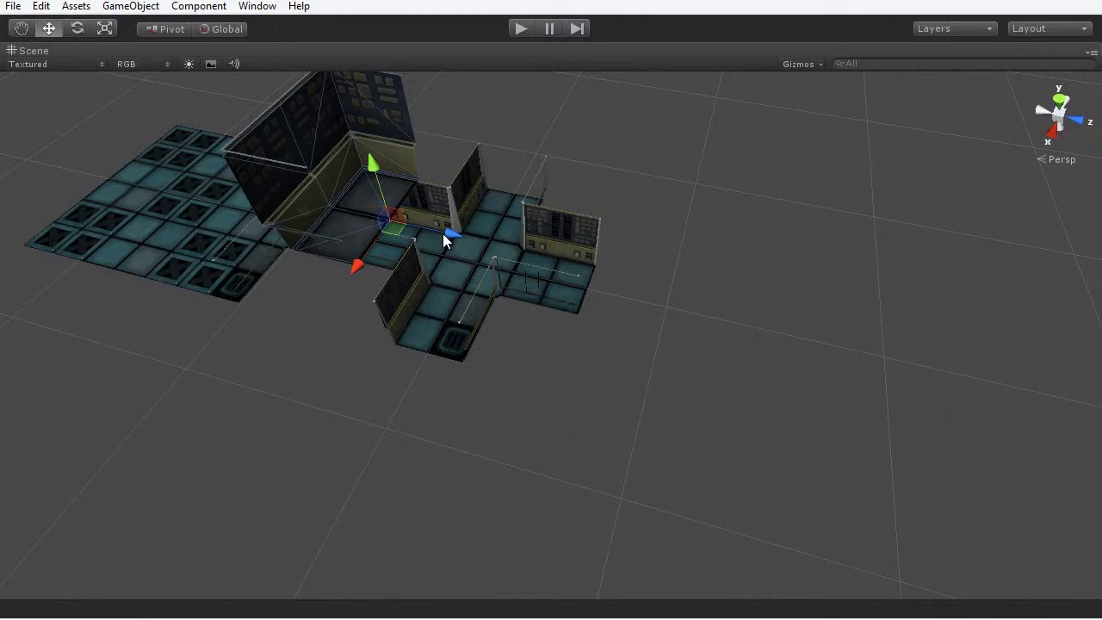
Rotate the dead end a quarter turn about the vertical axis and snap it onto the cross section's negative-X arm.
key("e")
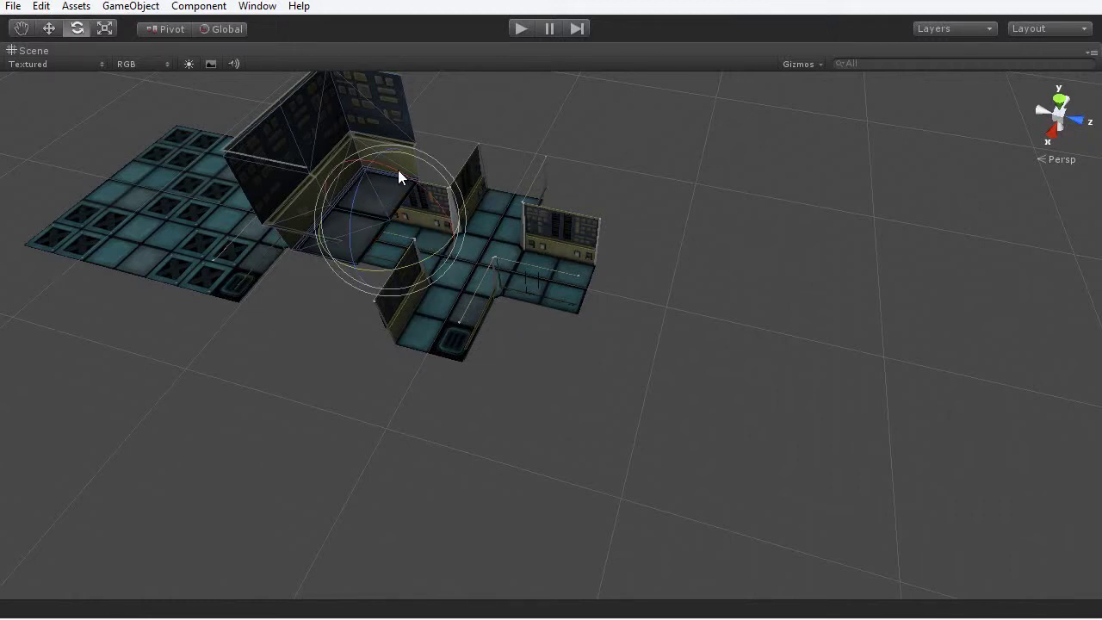
left_click_drag(486, 250, 787, 387, "alt")
middle_click_drag(787, 387, 732, 376)
left_click_drag(732, 376, 649, 359, "alt")
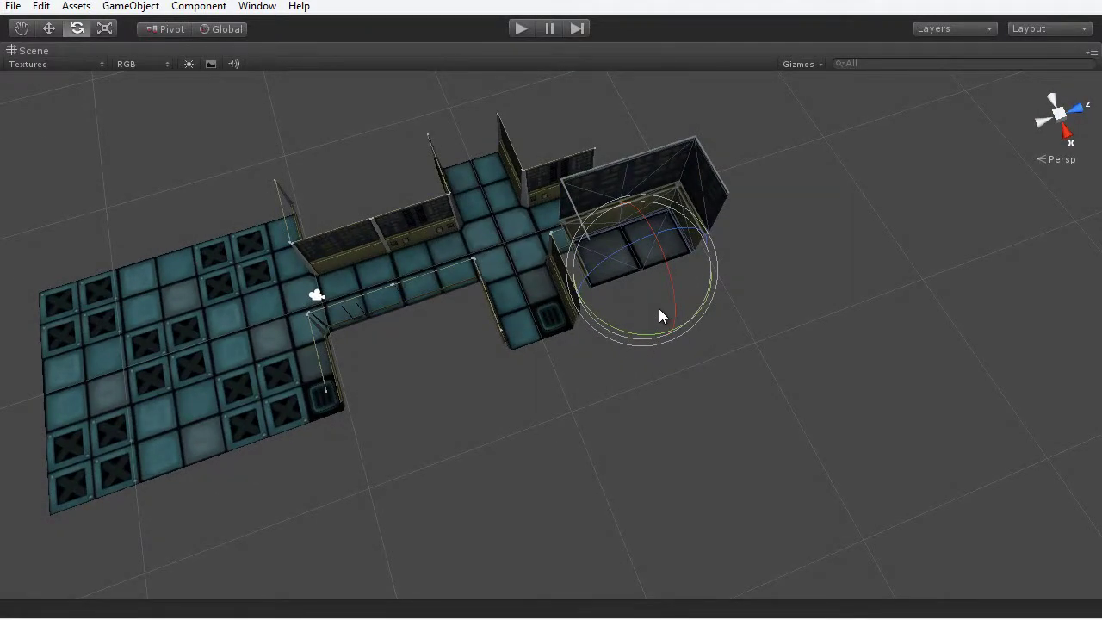
key("w")
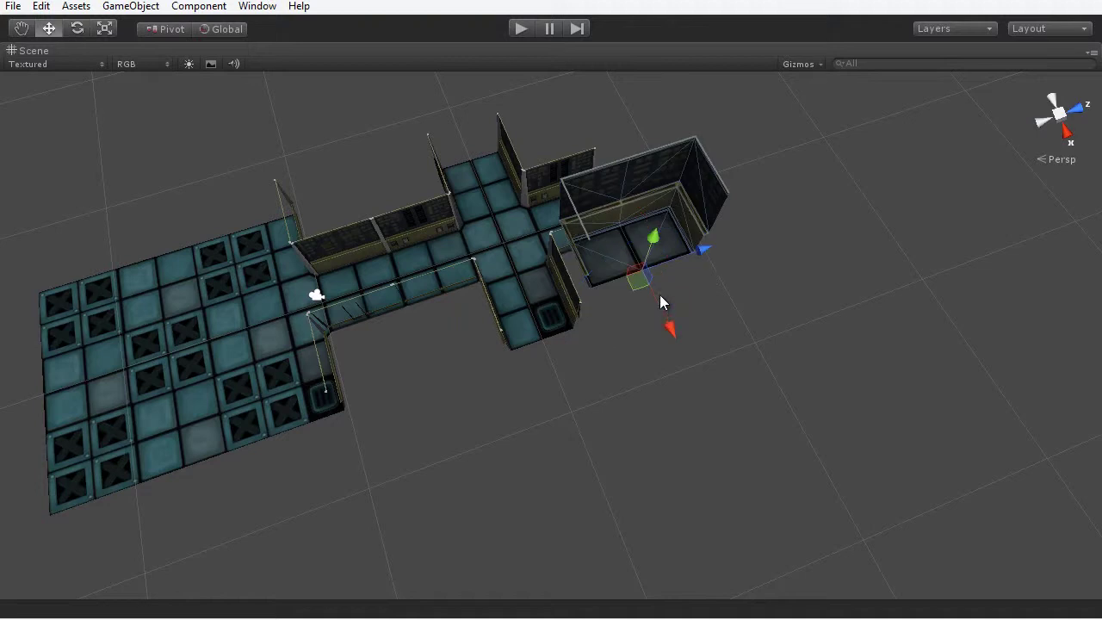
left_click_drag(642, 273, 467, 157)
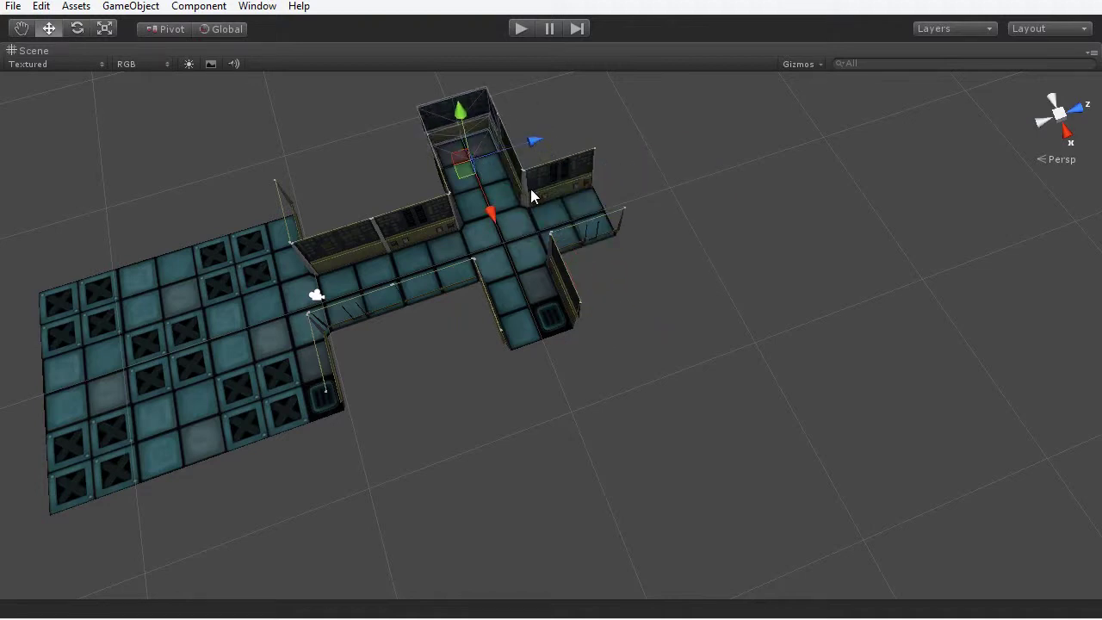
key("f")
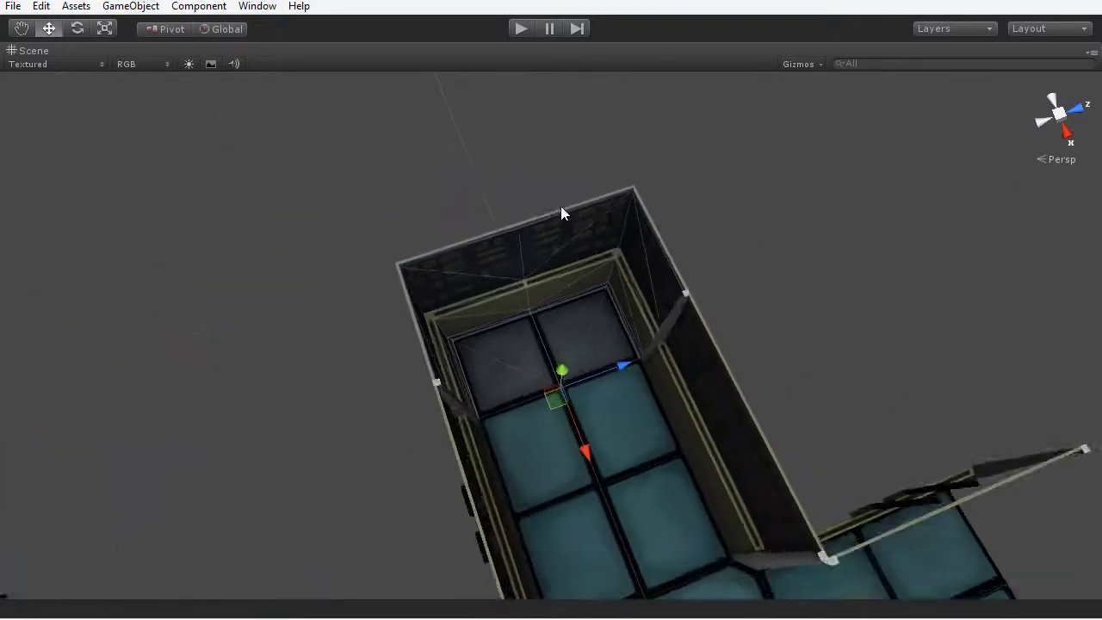
left_click_drag(779, 401, 665, 176, "alt")
scroll(651, 264, "down", 4)
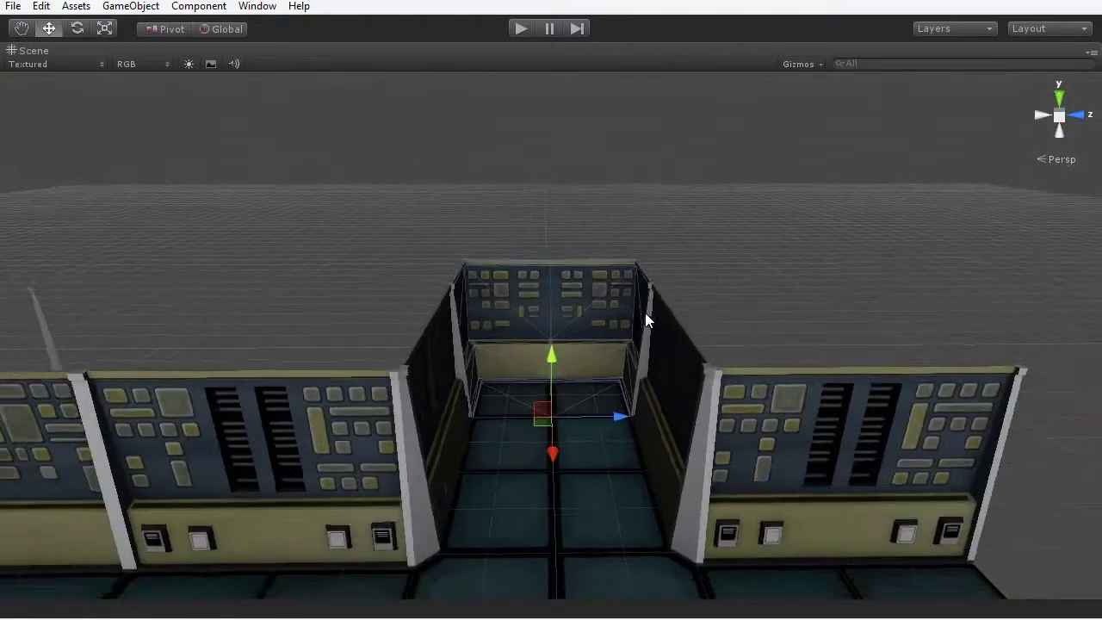
left_click(645, 393)
mouse_move(645, 393)
left_mouse_down("alt")
mouse_move(557, 329)
mouse_move(844, 465)
mouse_move(732, 403)
mouse_move(654, 407)
left_mouse_up("alt")
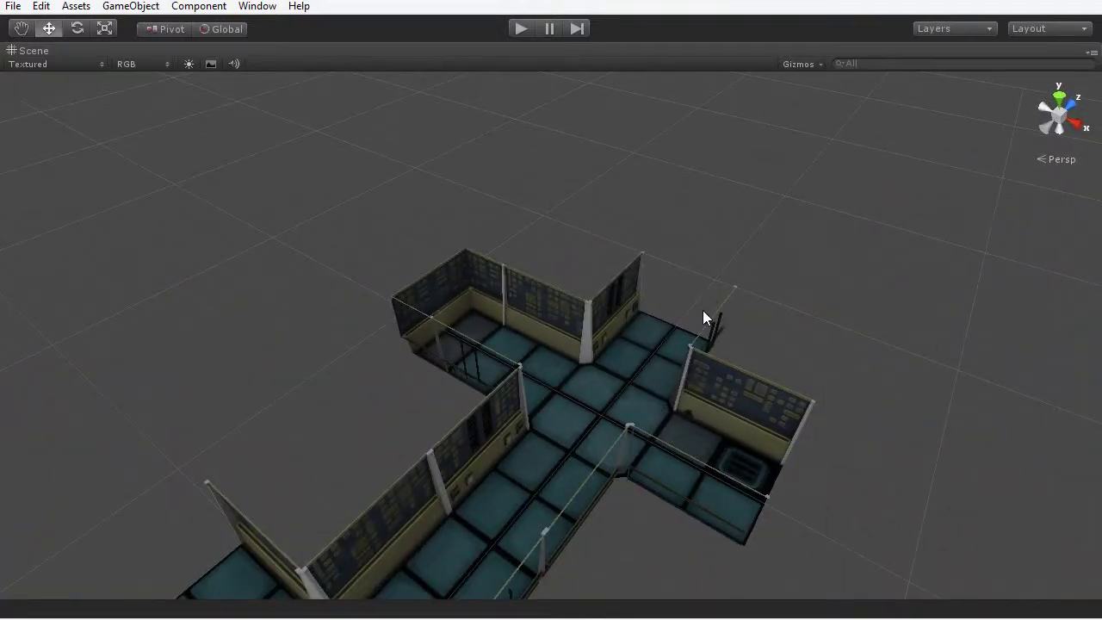
Duplicate the dead end, rotate the copy to close off the positive-Z side, and snap it onto the cross section's positive-Z arm.
left_click(463, 310)
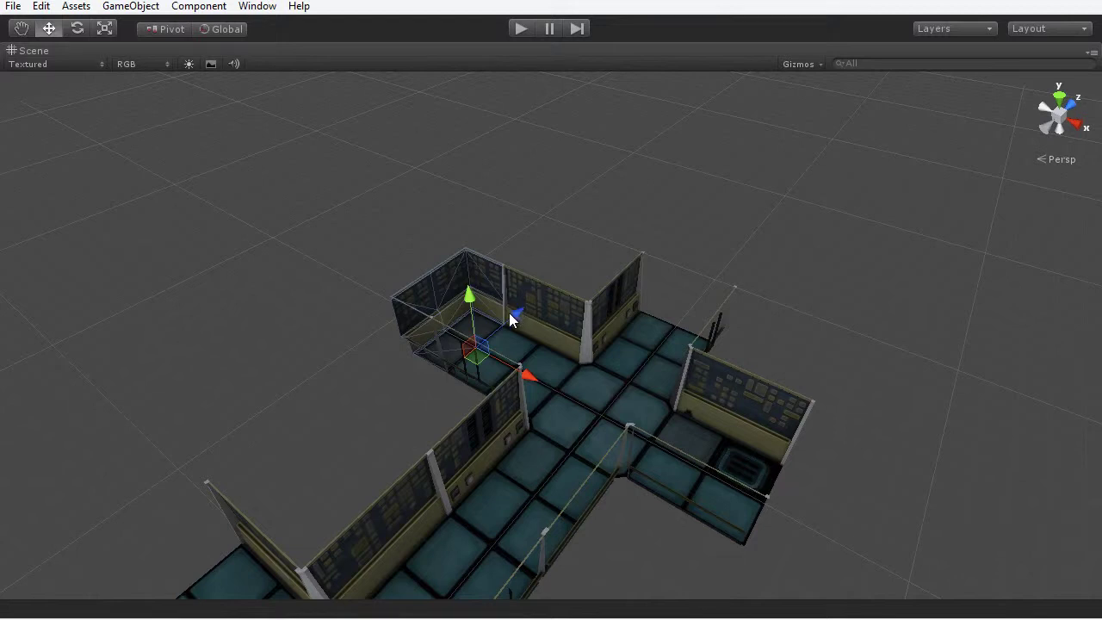
left_click_drag(511, 315, 401, 253)
key("e")
left_click_drag(465, 344, 639, 477, "alt")
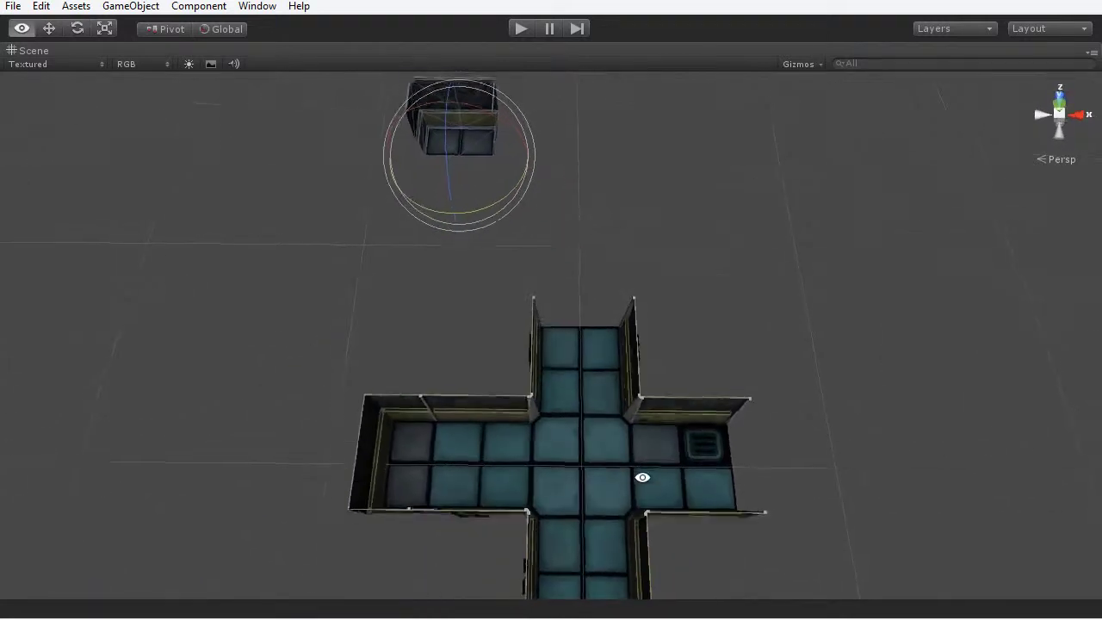
left_click_drag(634, 244, 650, 293, "alt")
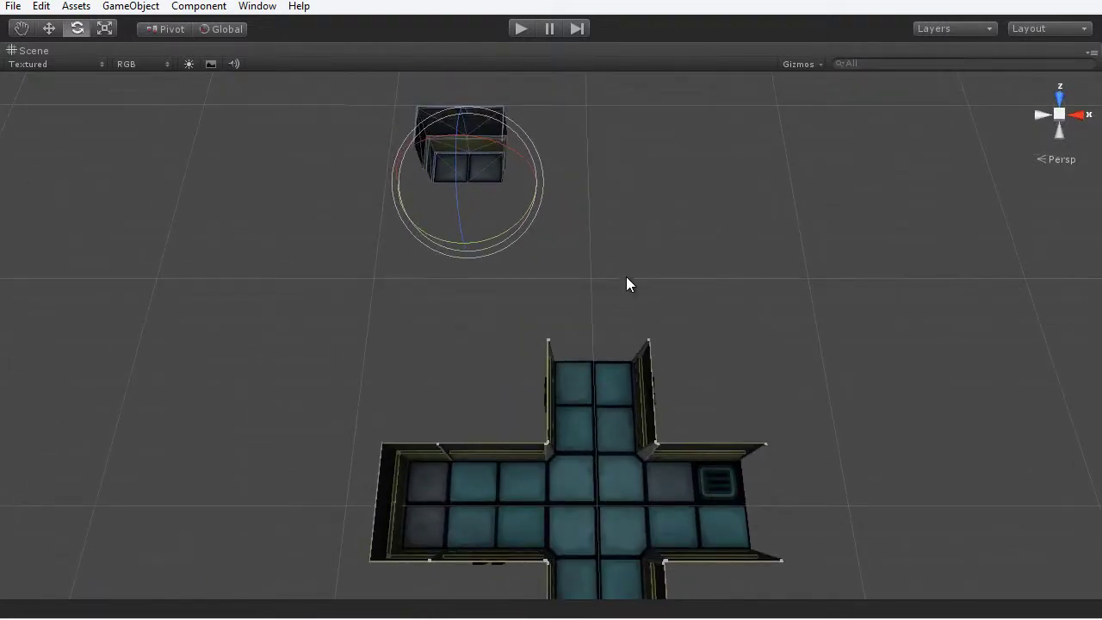
key("w")
left_click_drag(467, 189, 603, 356)
left_click_drag(740, 398, 484, 276, "alt")
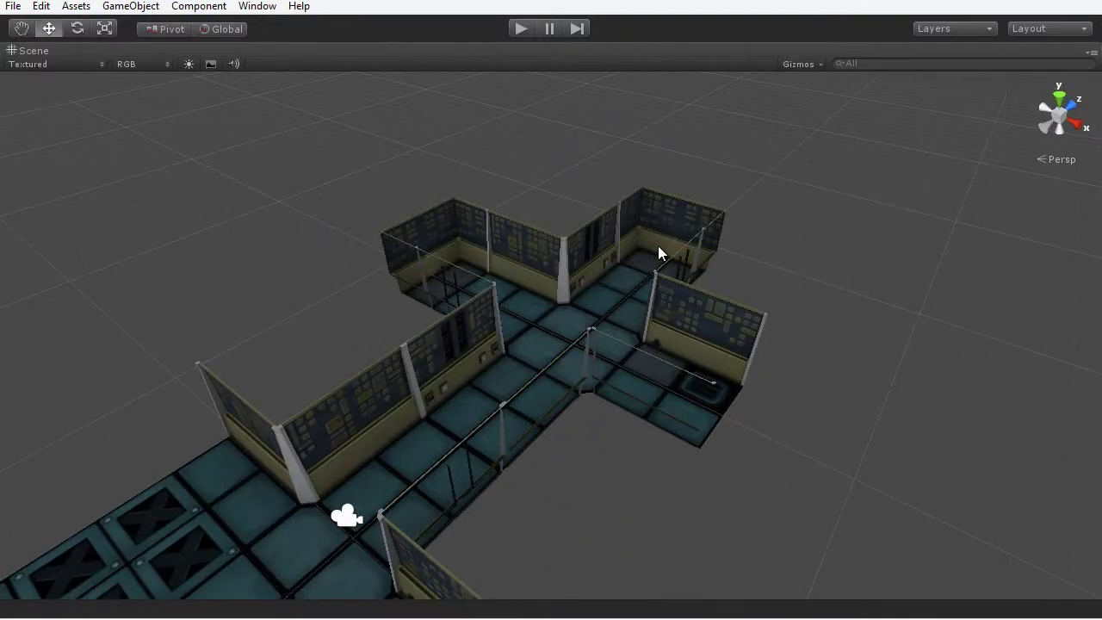
Review the assembled level from several angles and return the maximized Scene view to the normal editor layout.
scroll(645, 275, "down", 5)
left_click_drag(600, 359, 621, 348, "alt")
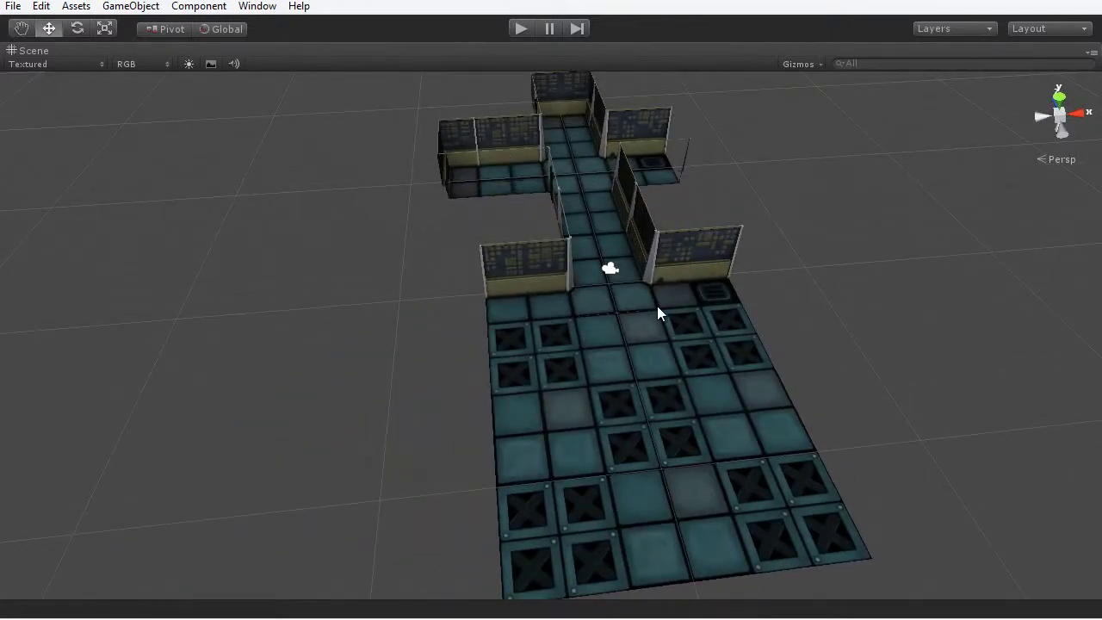
scroll(784, 301, "up", 5)
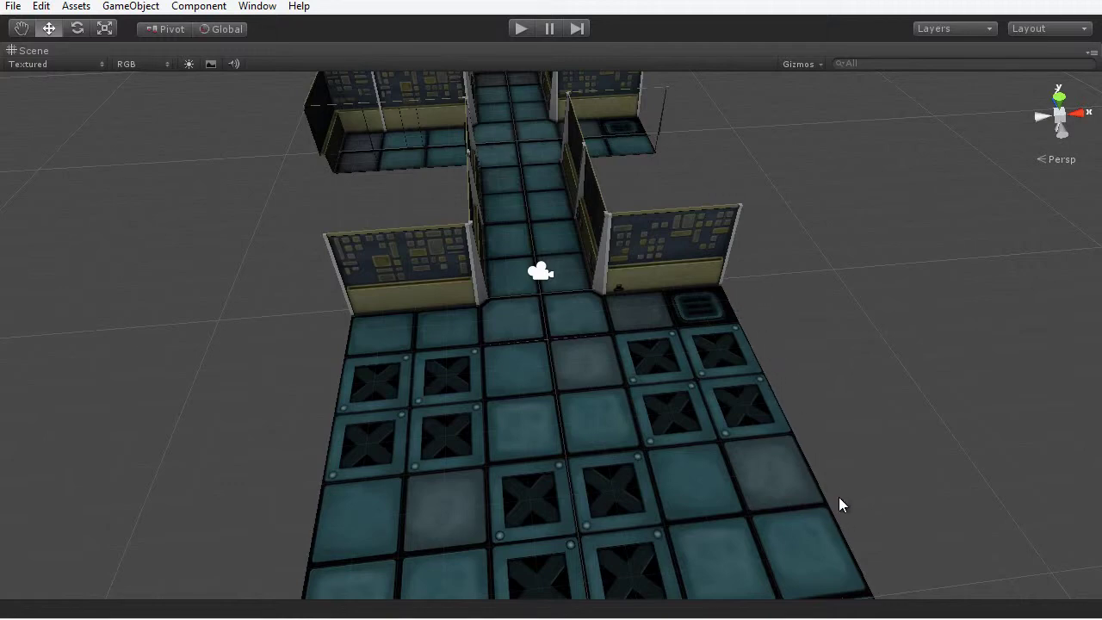
scroll(790, 413, "down", 5)
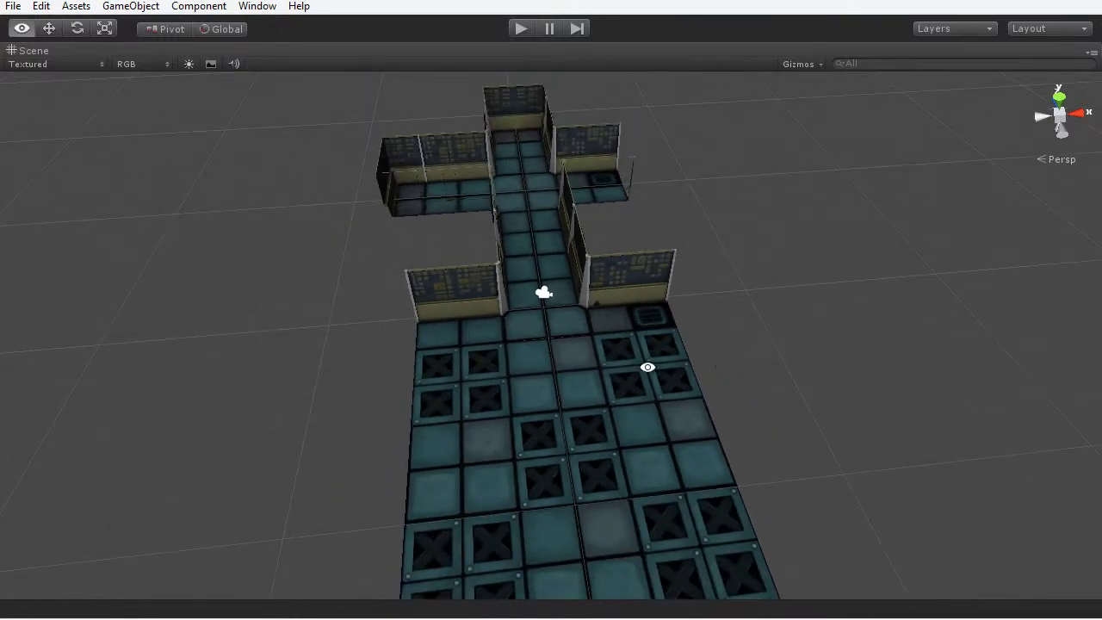
left_click_drag(646, 367, 507, 327, "alt")
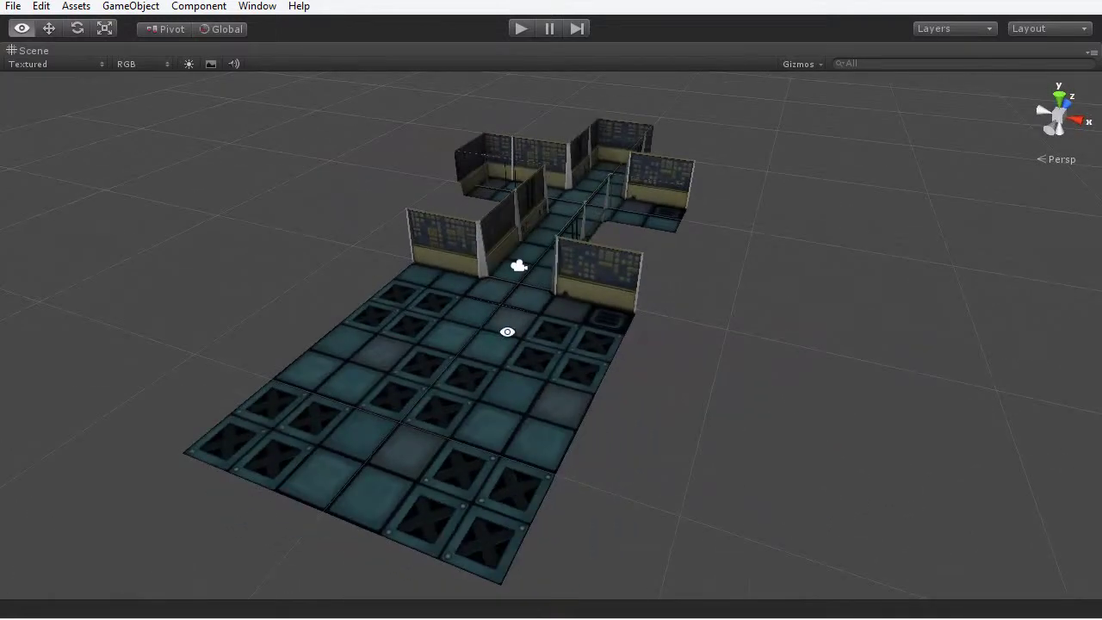
key("shift+space")
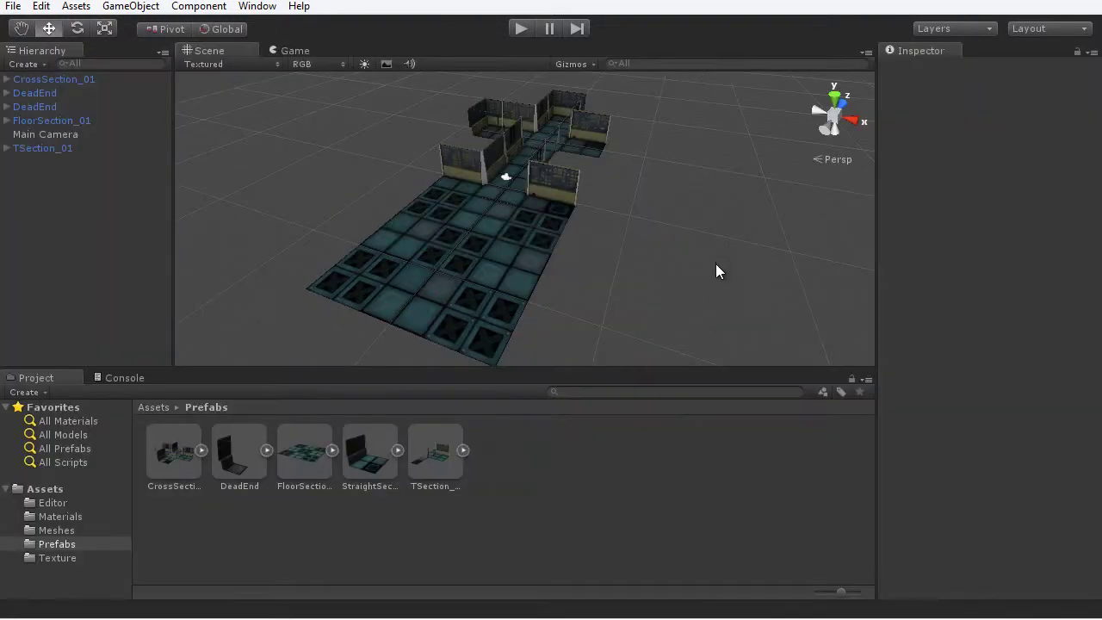
Add a straight_edge_01 mesh to the scene and snap it onto the floor section's negative-Z edge, at the negative-X corner.
left_click(74, 530)
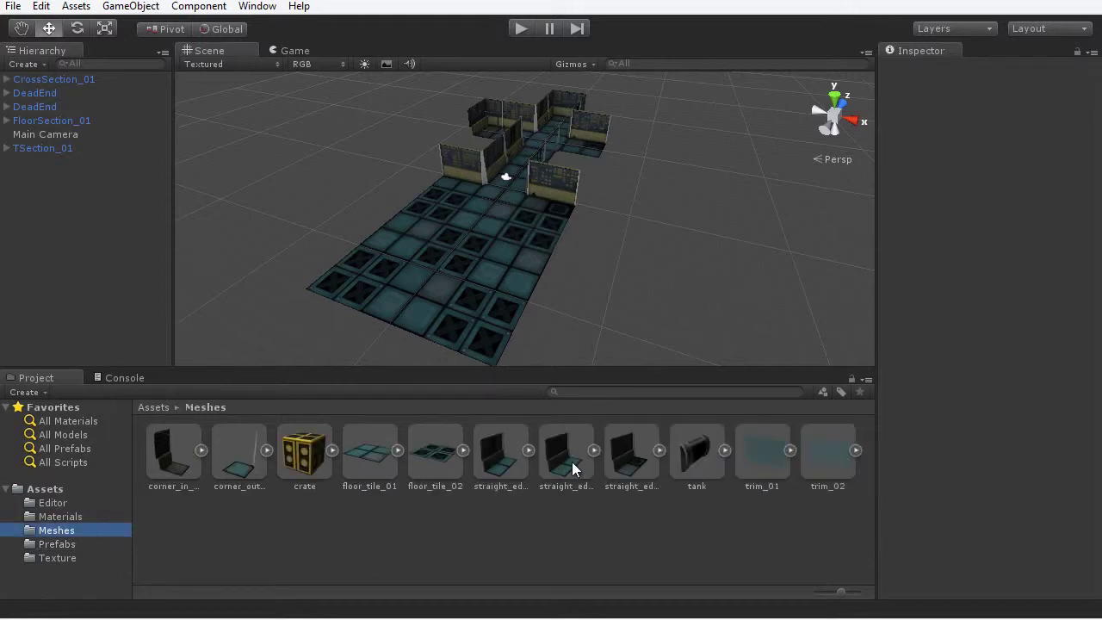
left_click_drag(500, 465, 586, 243)
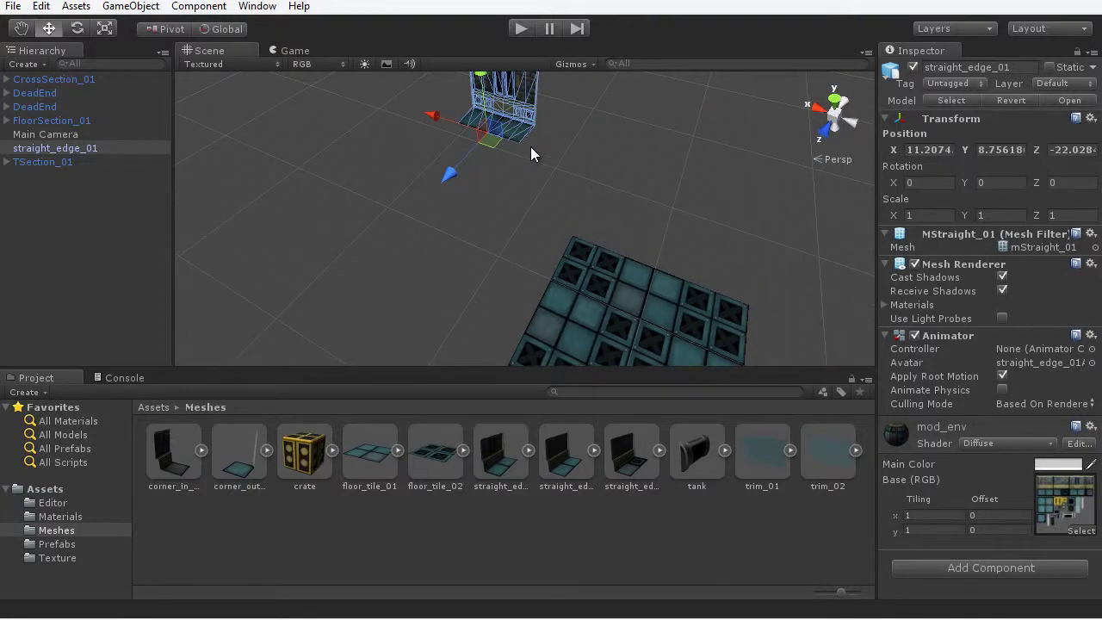
key("shift+space")
left_click_drag(669, 212, 639, 297, "alt")
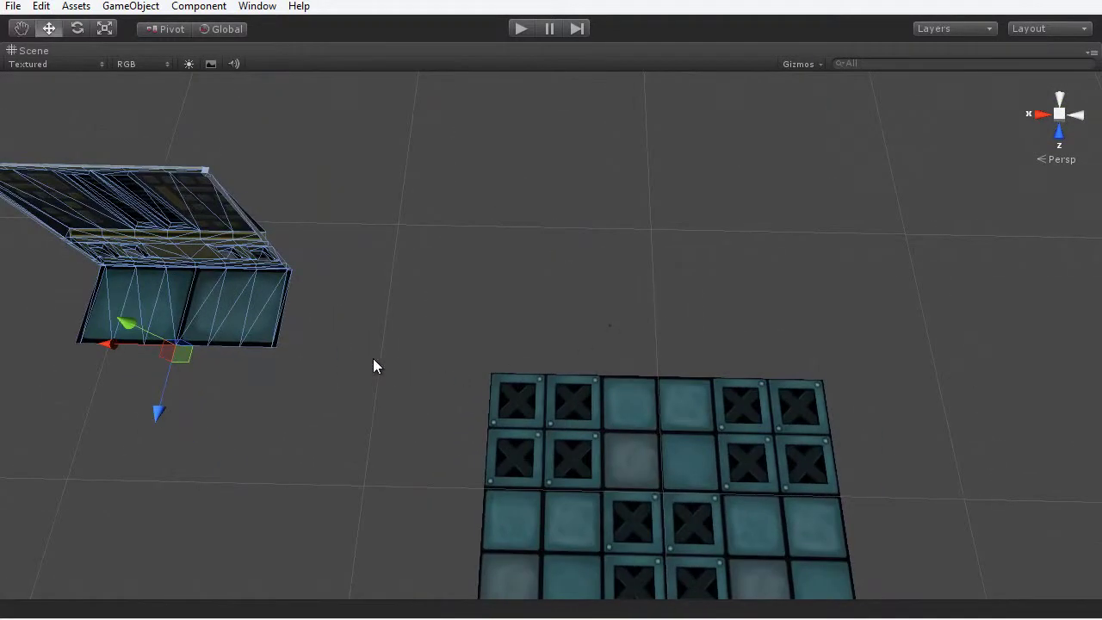
left_click_drag(285, 344, 824, 358)
left_click_drag(890, 438, 702, 247, "alt")
left_click(890, 328)
left_click(703, 247)
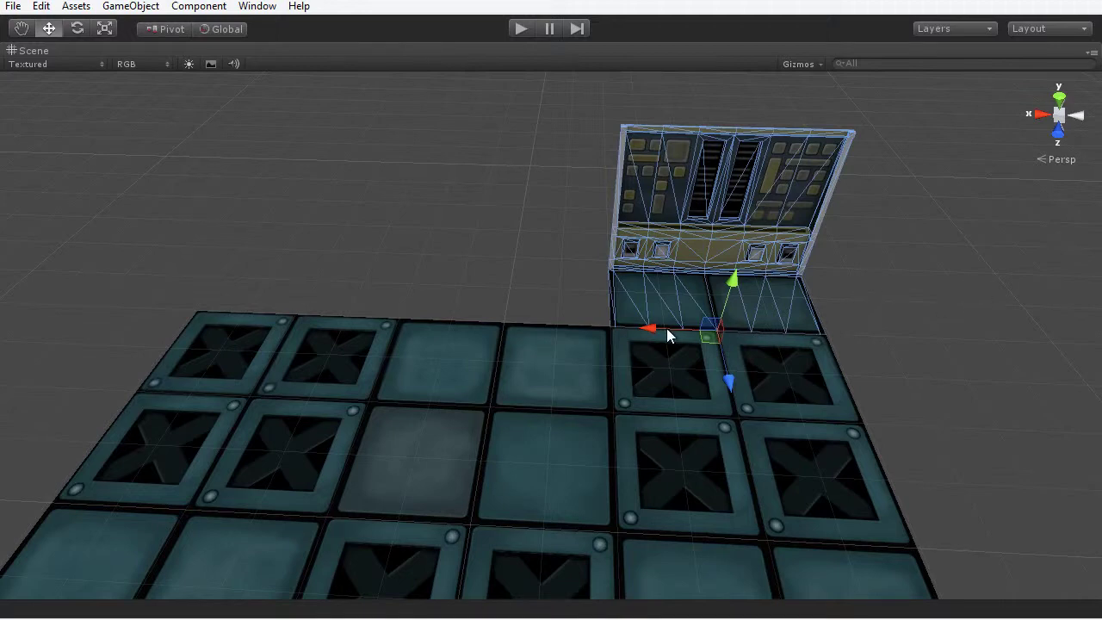
Duplicate the straight wall piece and snap the copy against the original's positive-X side along the floor edge.
key("ctrl+d")
left_click_drag(666, 328, 392, 296)
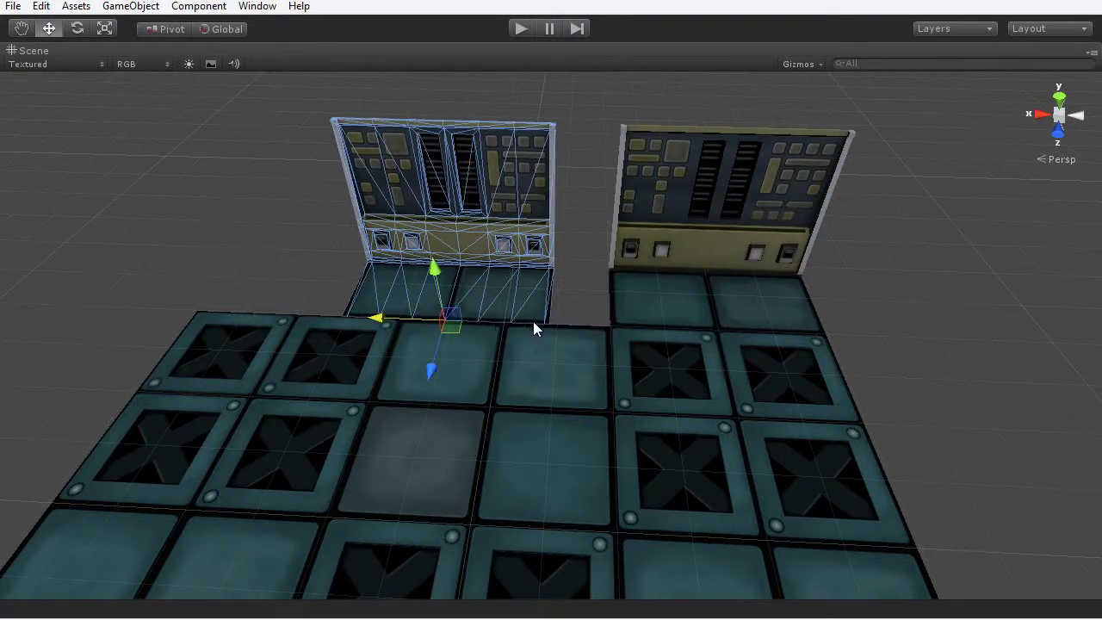
key("v")
left_click_drag(551, 319, 610, 317)
left_click(890, 344)
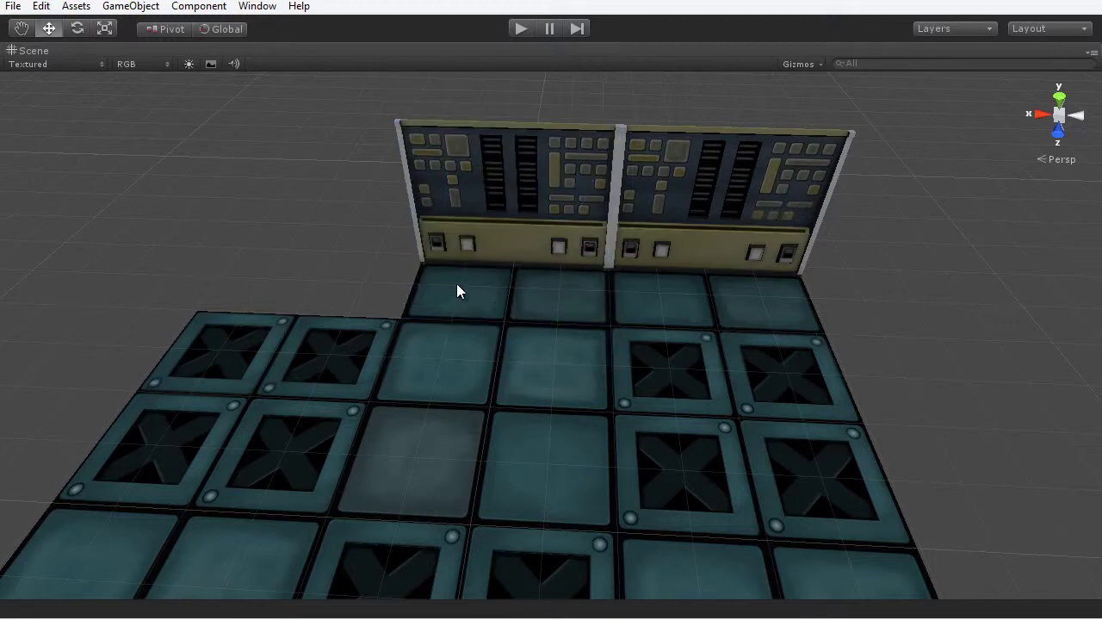
Inspect the preview of the straight_edge_02 mesh, add it to the scene near the wall row, and maximize the Scene view.
scroll(701, 278, "down", 3)
left_click_drag(701, 277, 715, 348, "alt")
key("shift+space")
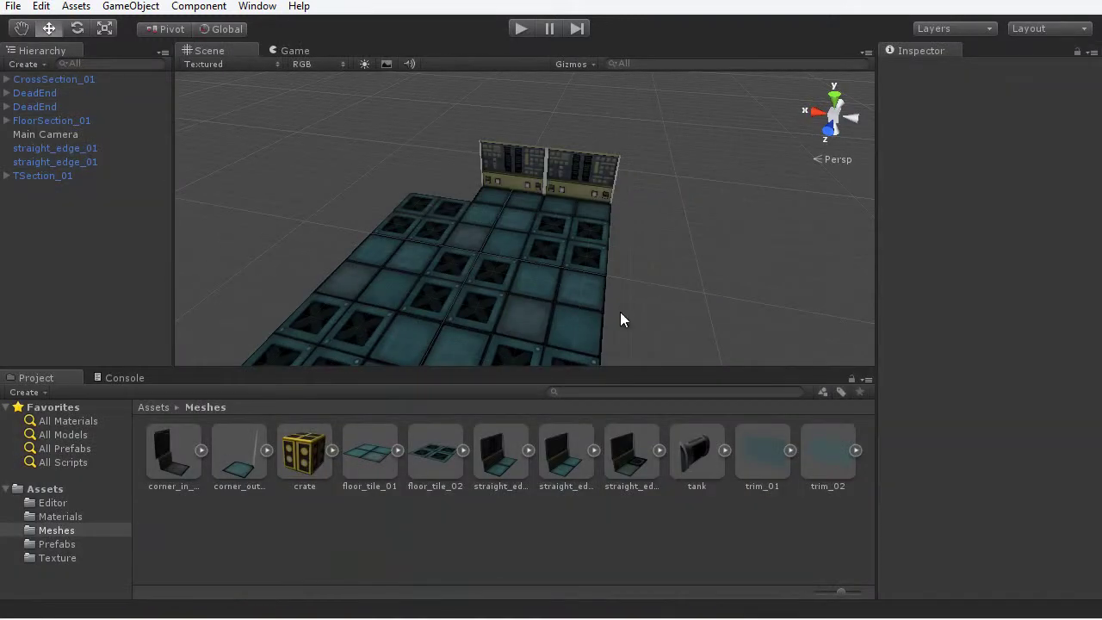
left_click(559, 456)
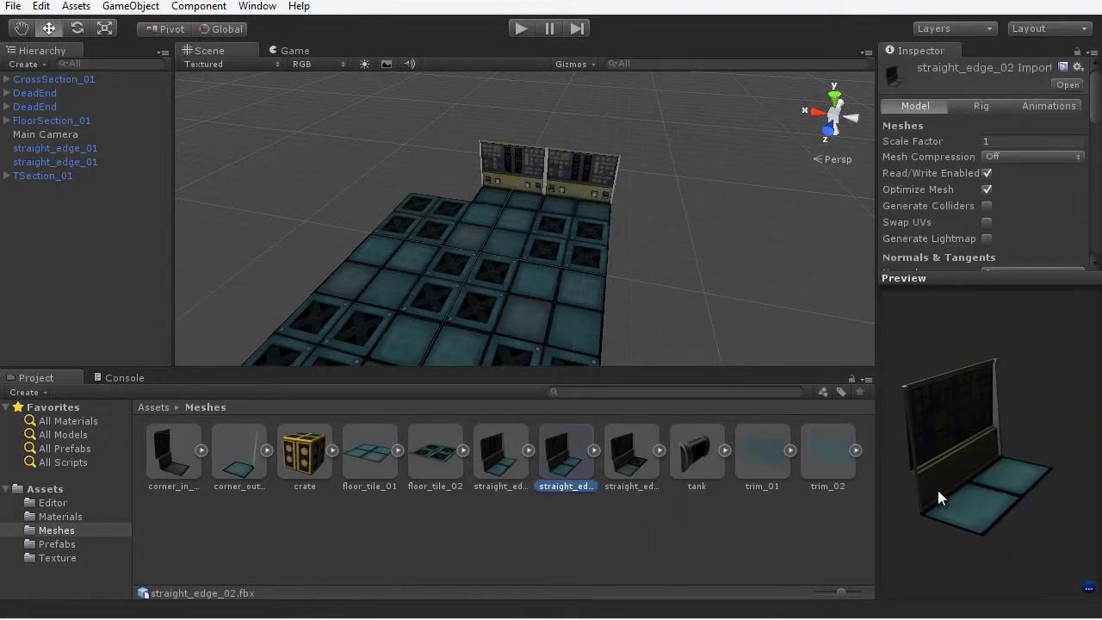
mouse_move(938, 492)
left_mouse_down()
mouse_move(908, 423)
mouse_move(903, 497)
mouse_move(938, 507)
left_mouse_up()
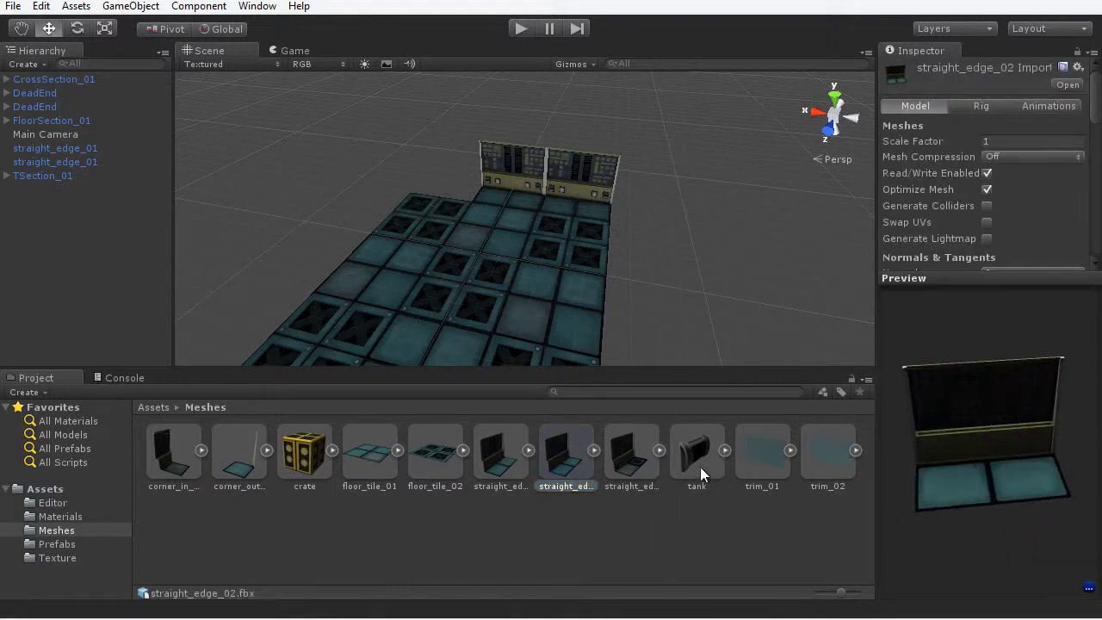
left_click_drag(559, 456, 462, 175)
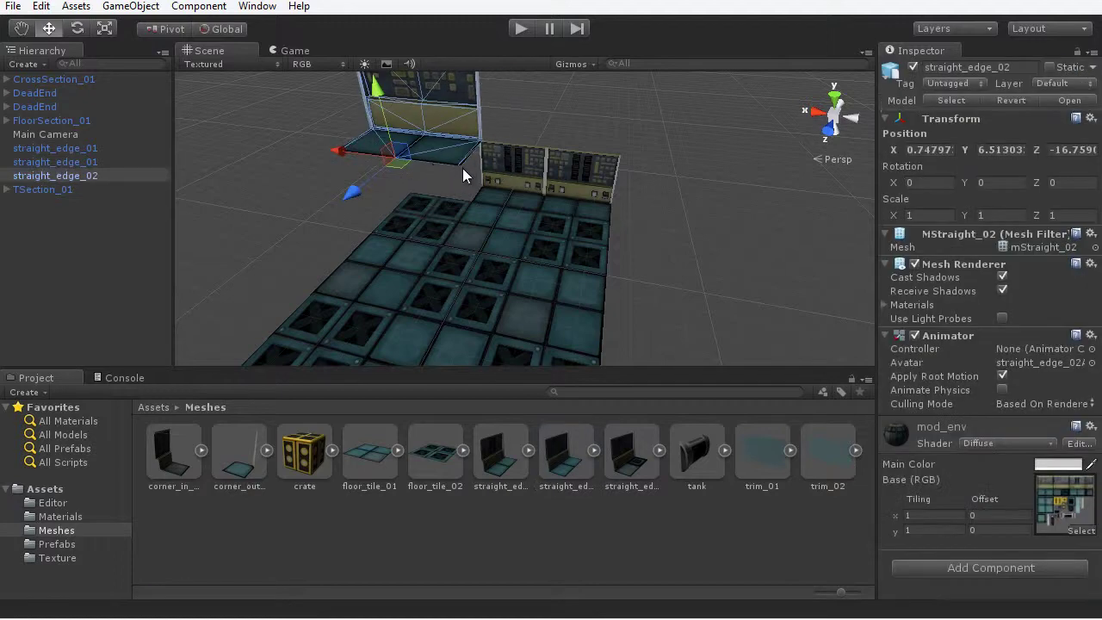
key("shift+space")
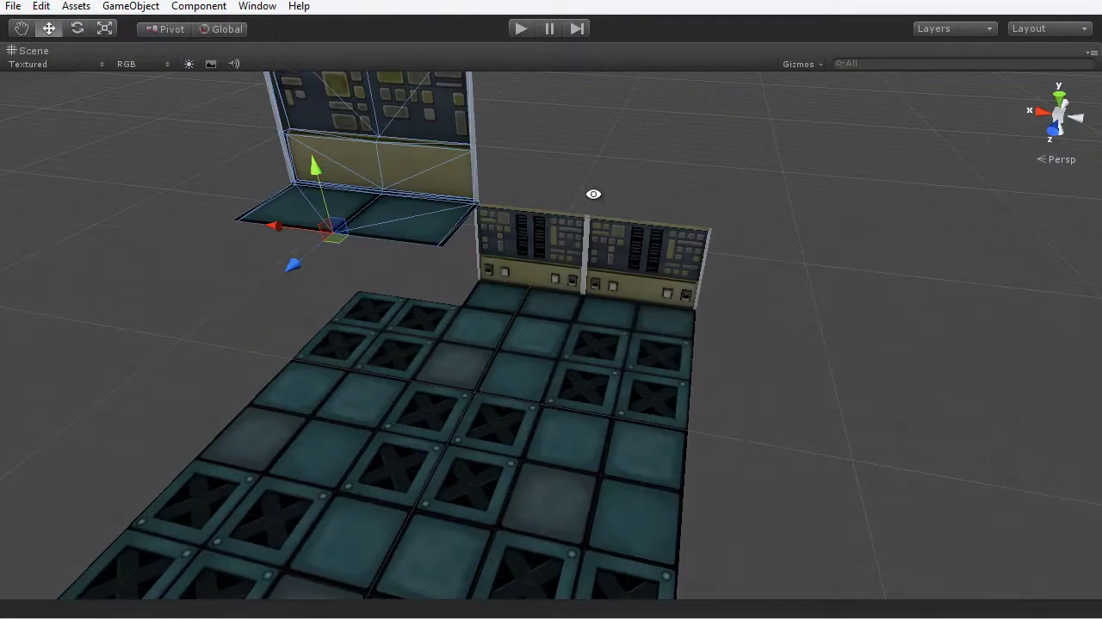
Snap the straight_edge_02 piece beside the duplicated wall to extend the row to the floor's positive-X side.
left_click_drag(593, 189, 533, 297, "alt")
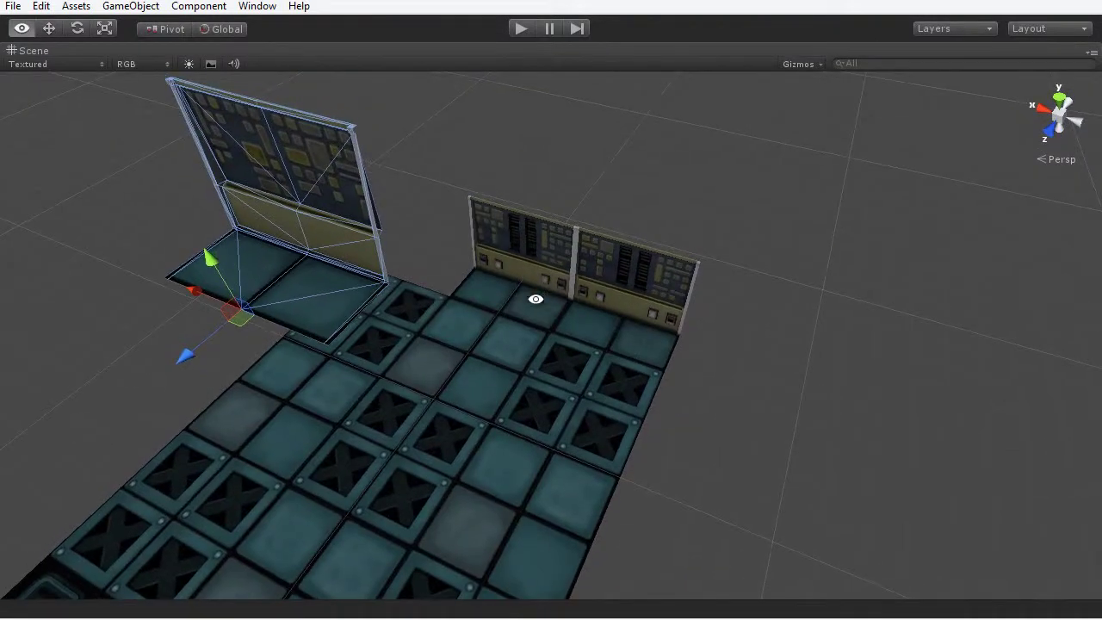
key("v")
left_click_drag(331, 348, 463, 287)
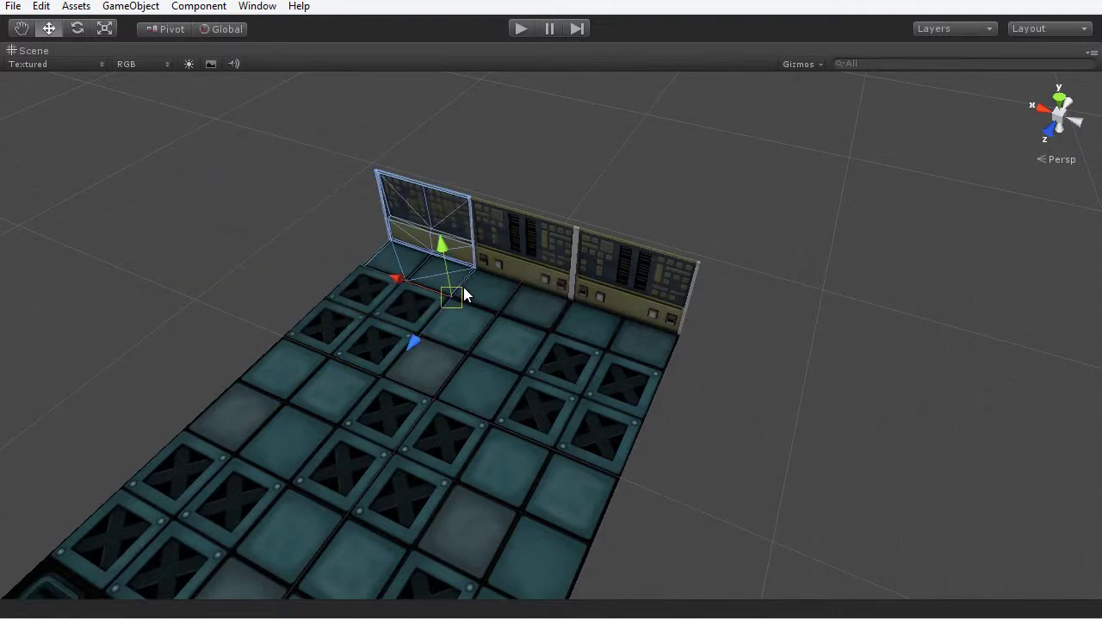
left_click(731, 413)
Frame the straight_edge_02 piece and vertex-snap its outer floor corner exactly onto the floor section's corner.
left_click_drag(527, 392, 487, 418, "alt")
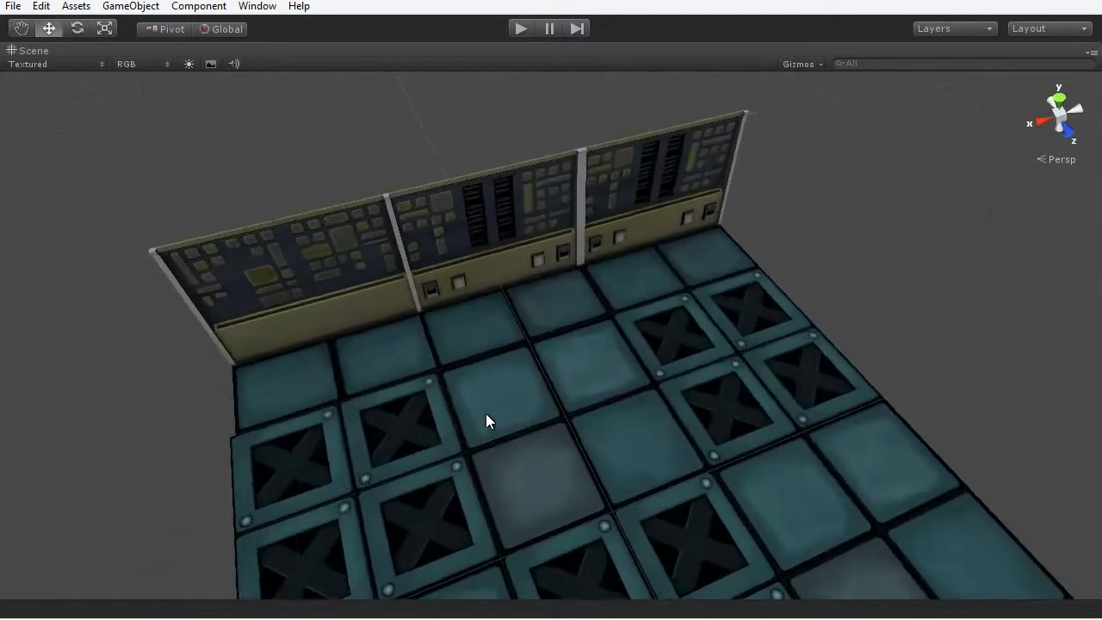
scroll(487, 419, "up", 10)
key("f")
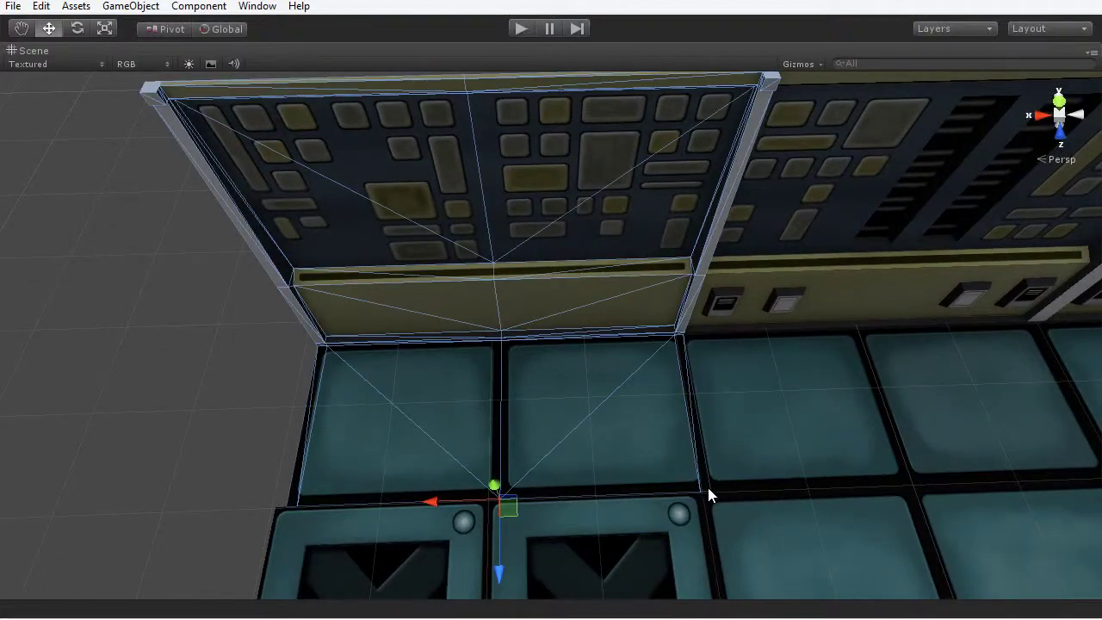
key("v")
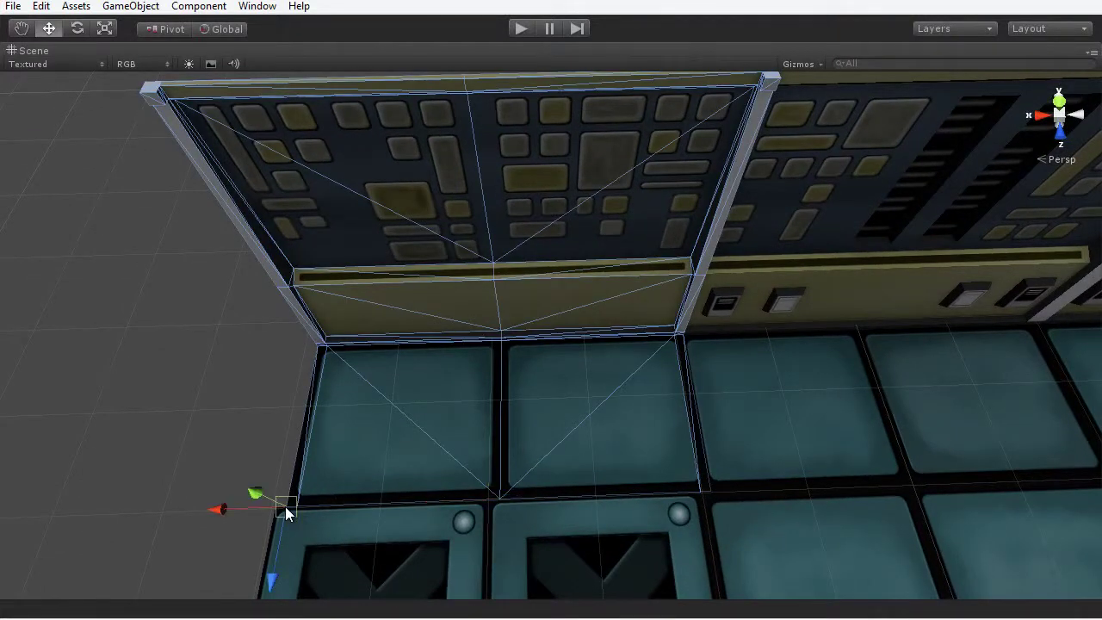
left_click_drag(285, 507, 276, 506)
scroll(763, 386, "down", 10)
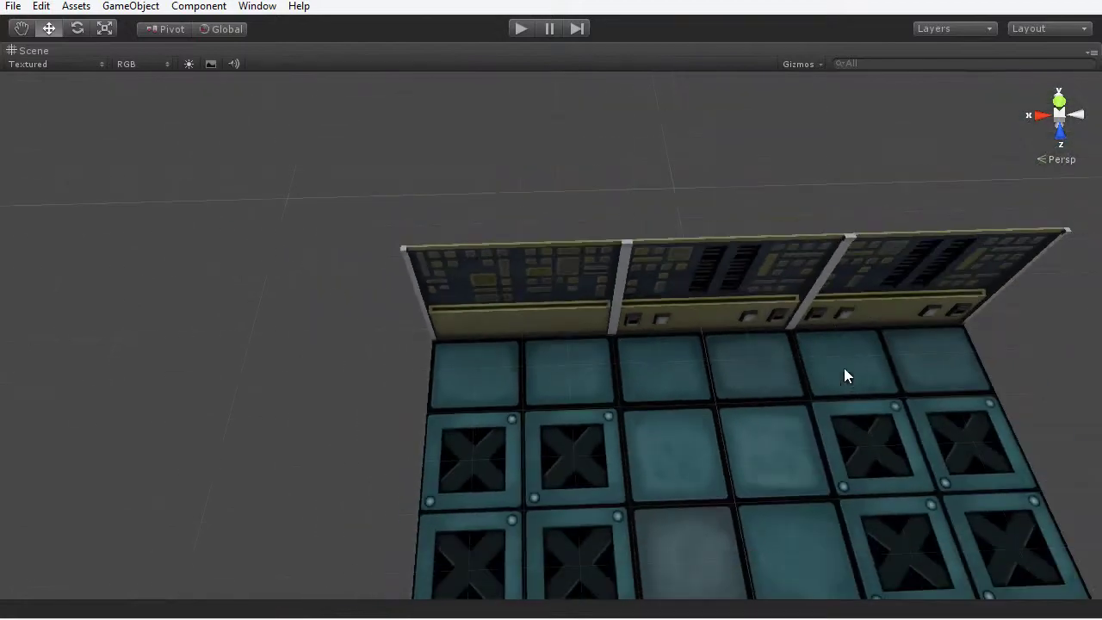
Add a corner_in_01 mesh to the scene beside the floor section and maximize the Scene view.
left_click_drag(843, 374, 775, 335, "alt")
scroll(774, 336, "down", 5)
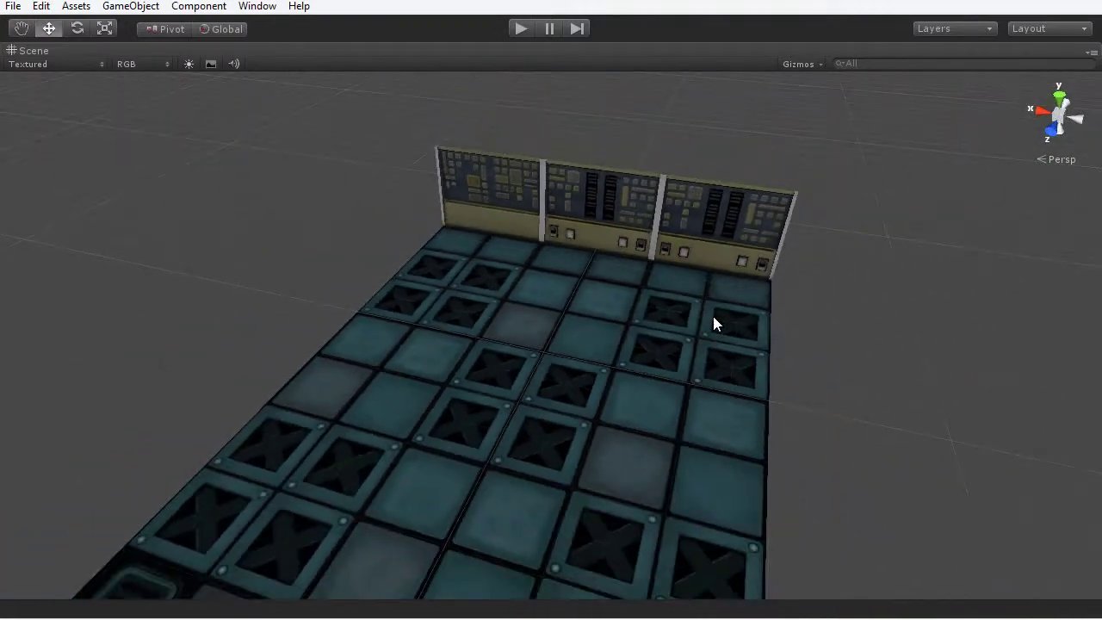
left_click_drag(802, 278, 611, 273, "alt")
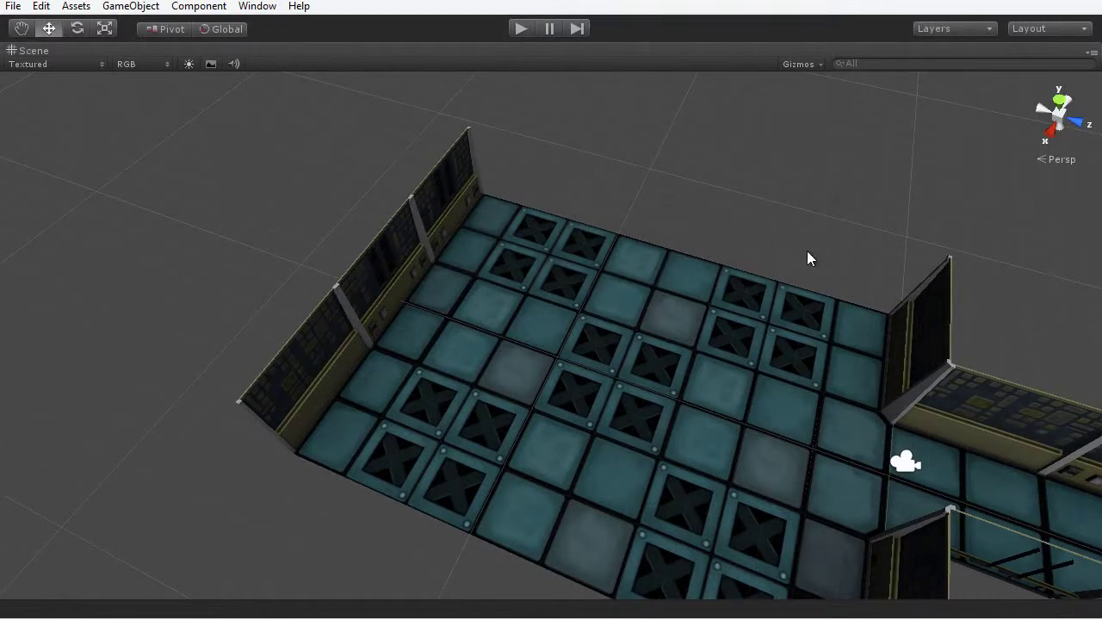
left_click_drag(806, 259, 558, 294, "alt")
key("shift+space")
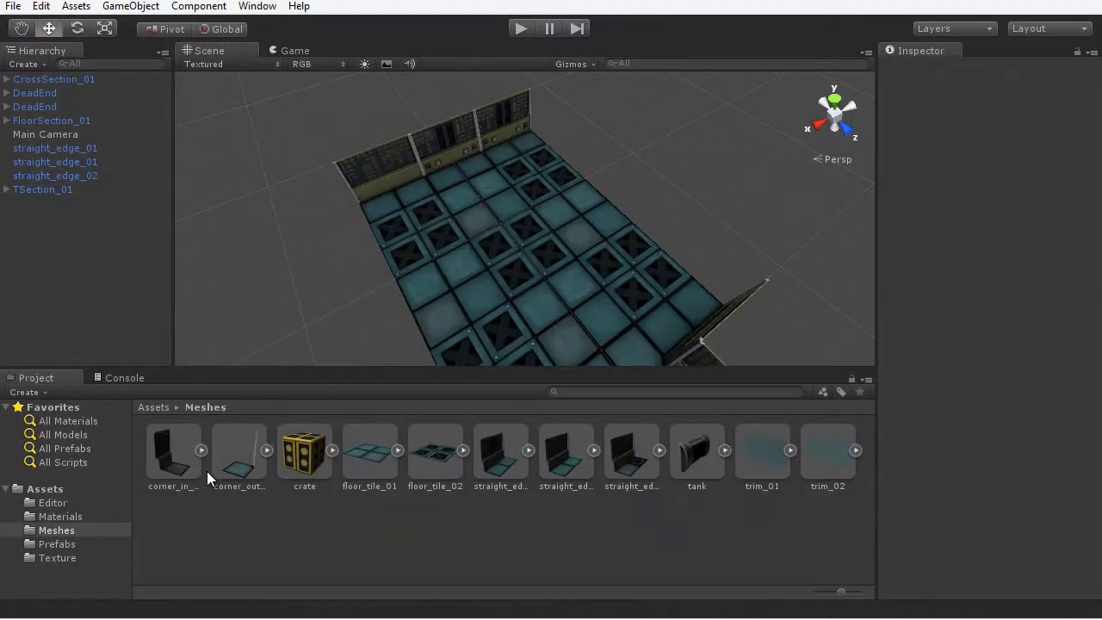
left_click_drag(314, 349, 655, 185)
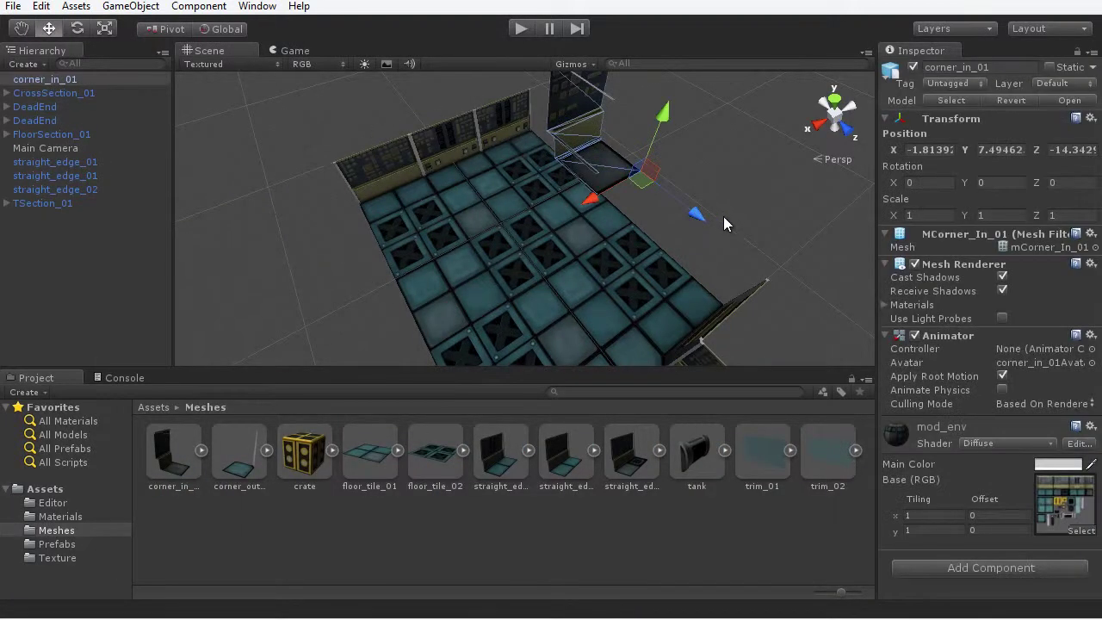
key("shift+space")
Snap the corner_in_01 piece onto the positive-X end of the wall row.
left_click_drag(819, 342, 516, 379, "alt")
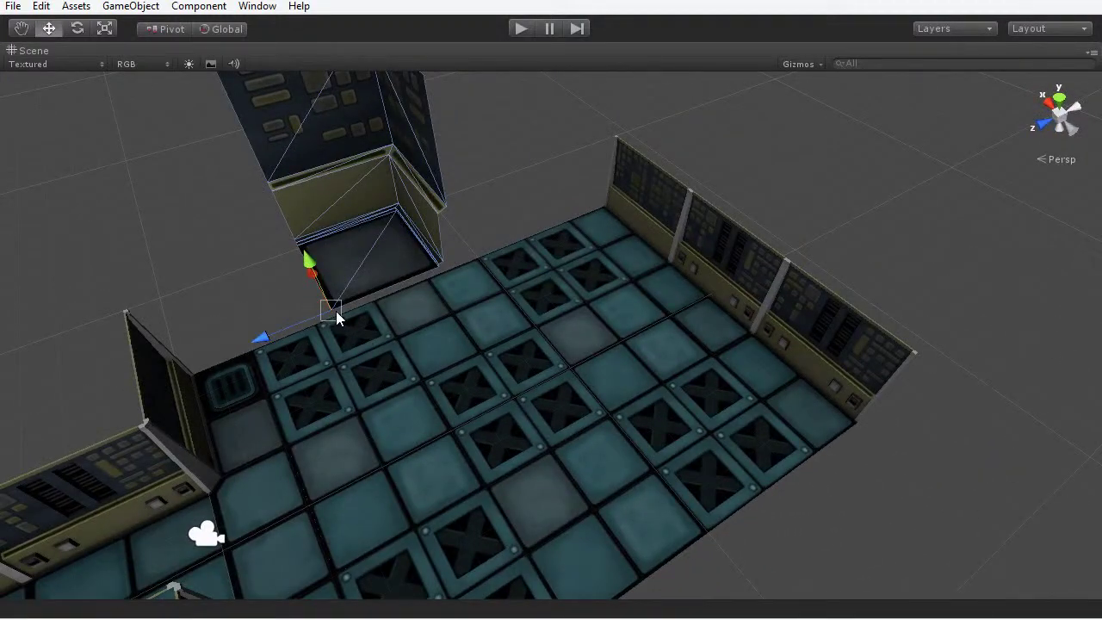
left_click_drag(337, 310, 575, 223)
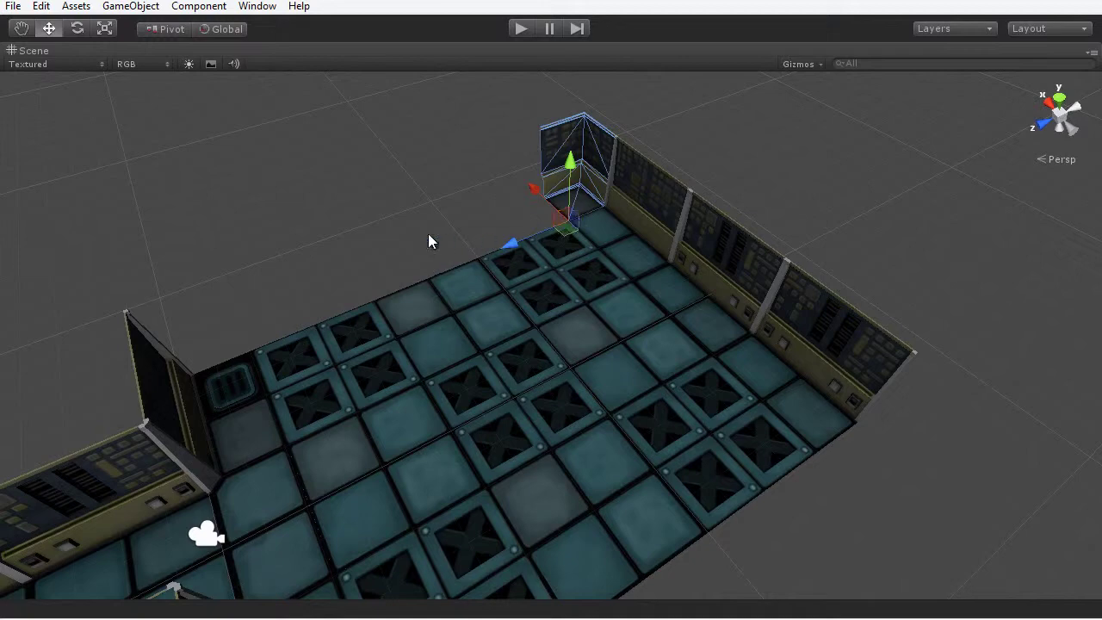
left_click_drag(430, 242, 769, 423, "alt")
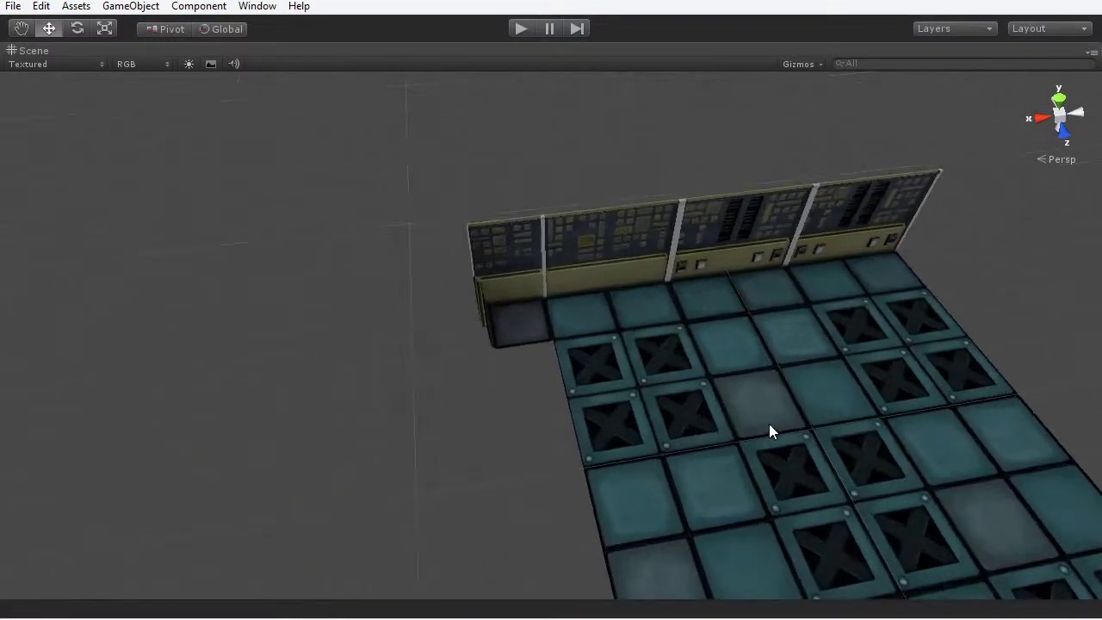
Duplicate the corner piece, move the copy past the wall row's negative-X end, and mirror it with an X scale of -1.
left_click(529, 326)
left_click_drag(528, 325, 816, 413, "alt")
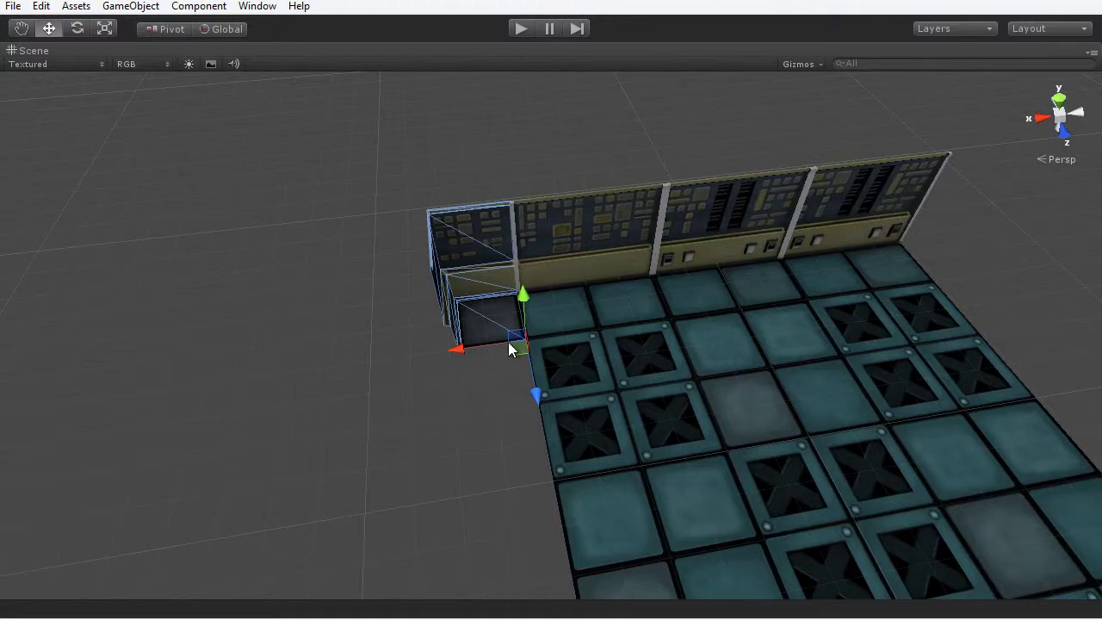
left_click_drag(462, 349, 891, 337)
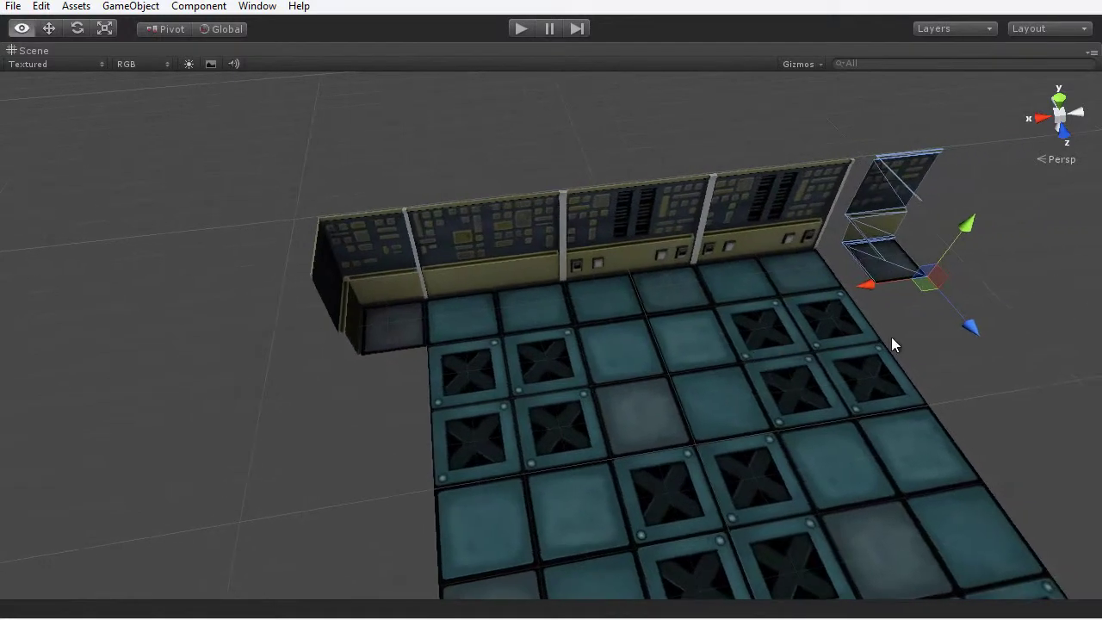
key("shift+space")
type("-1")
key("Return")
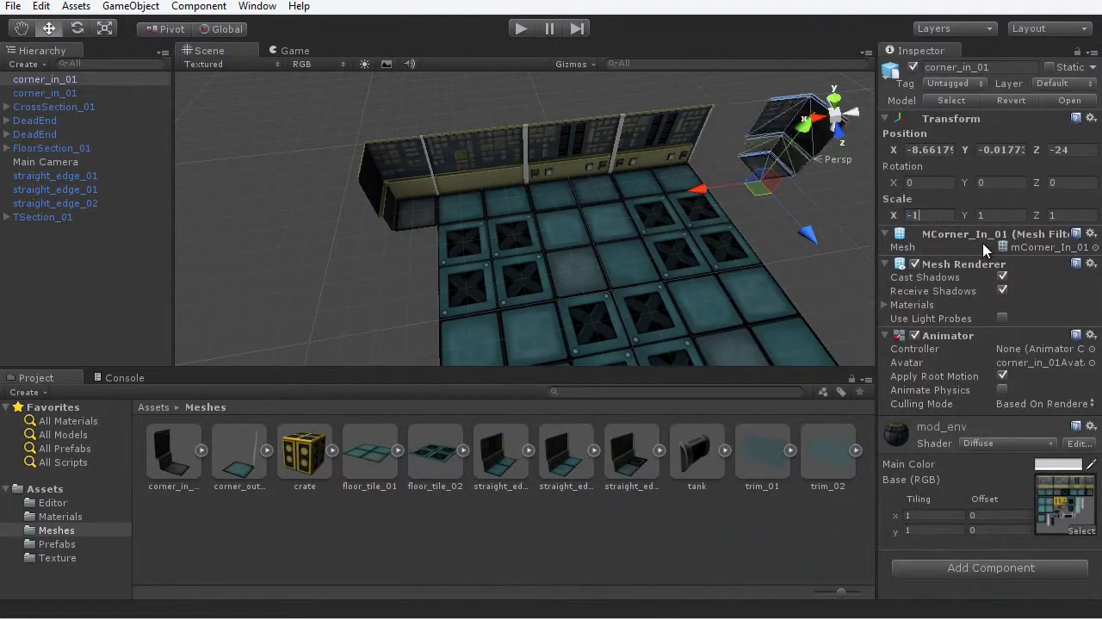
Snap the mirrored corner piece onto the negative-X end of the wall row.
key("shift+space")
middle_click_drag(757, 240, 532, 241)
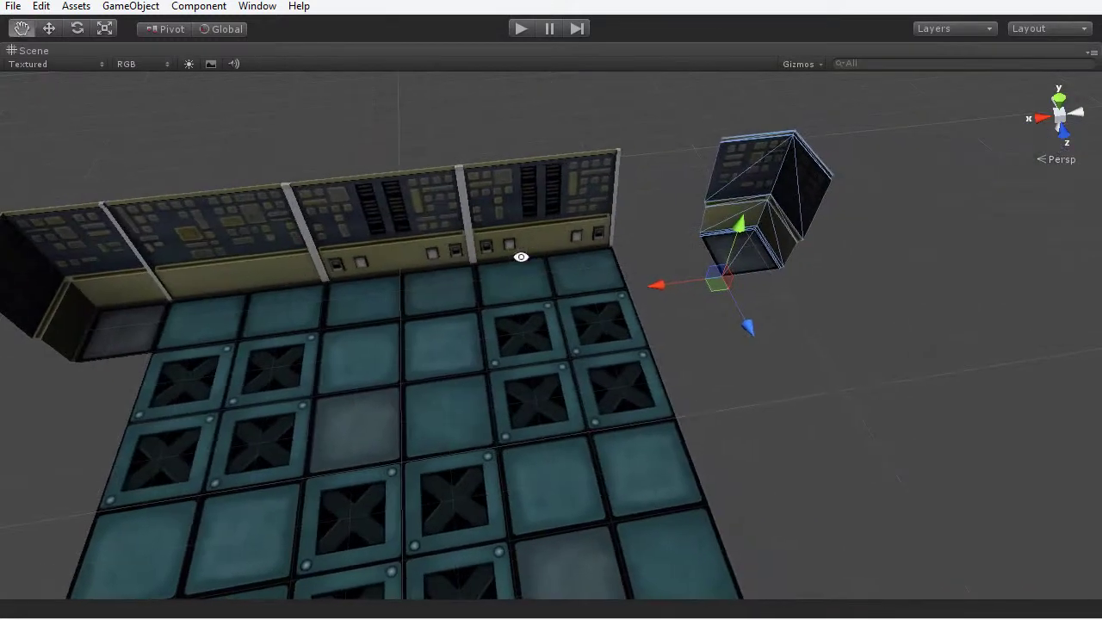
left_click_drag(694, 271, 672, 299)
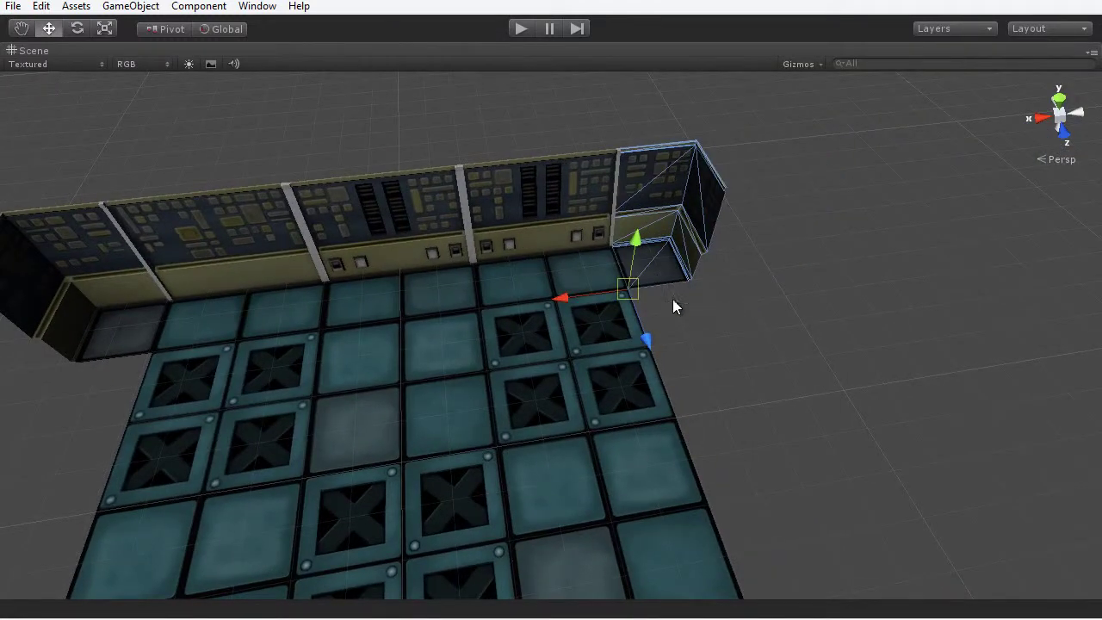
Examine the assembled level's rooms, walls and connecting corridors from several angles and distances.
left_click_drag(647, 365, 637, 424, "alt")
middle_click_drag(799, 421, 692, 416)
scroll(806, 403, "down", 5)
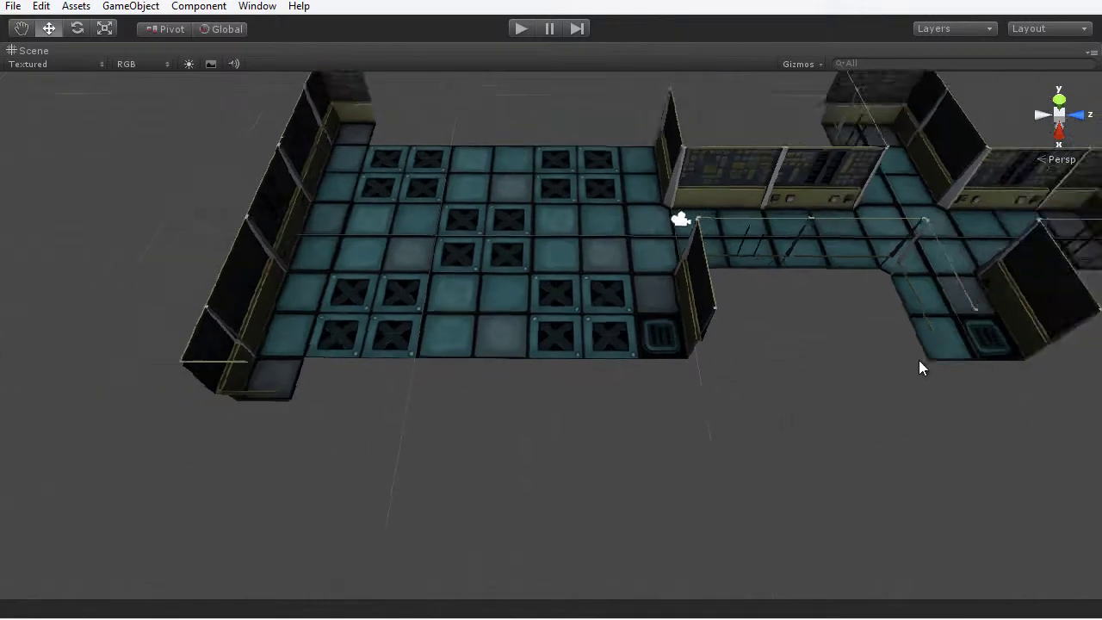
scroll(819, 342, "up", 3)
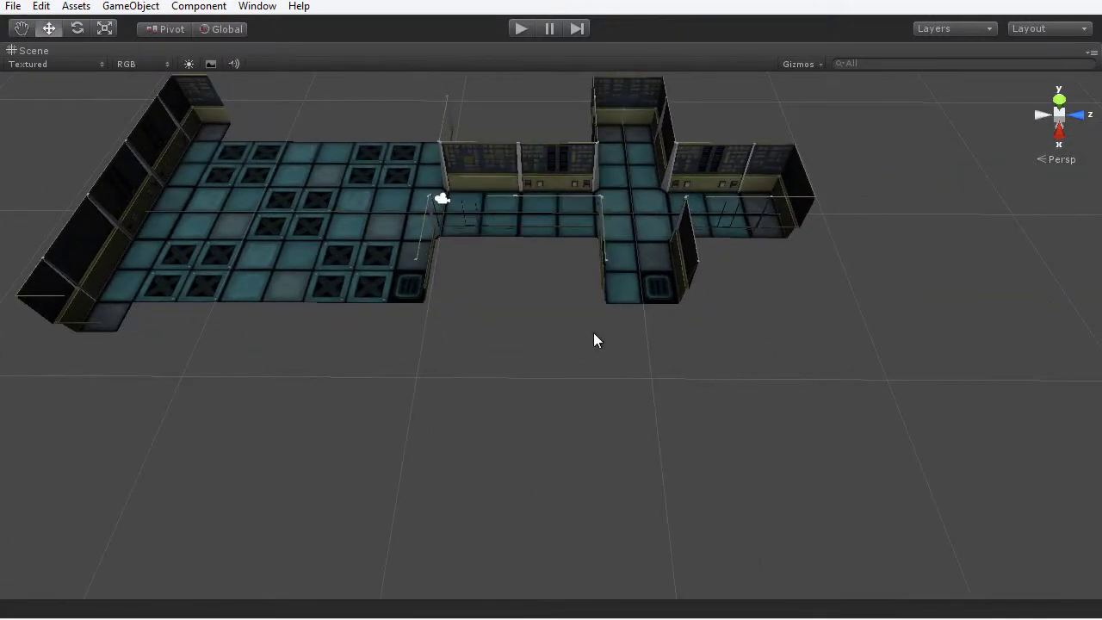
left_click_drag(573, 434, 671, 344, "alt")
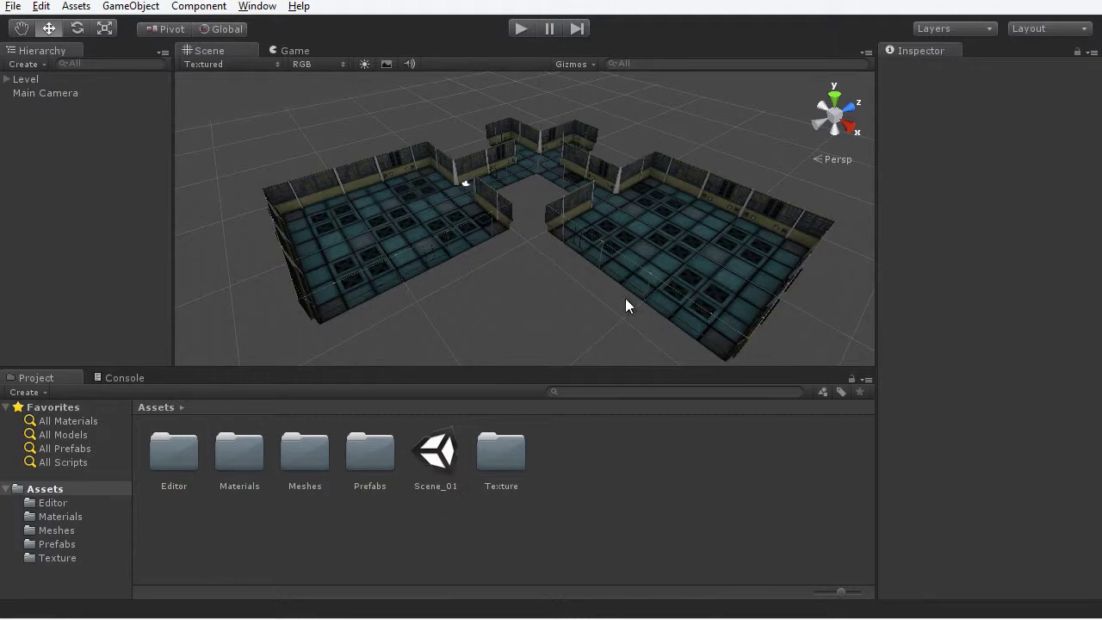
left_click_drag(533, 233, 564, 301, "alt")
scroll(537, 267, "up", 8)
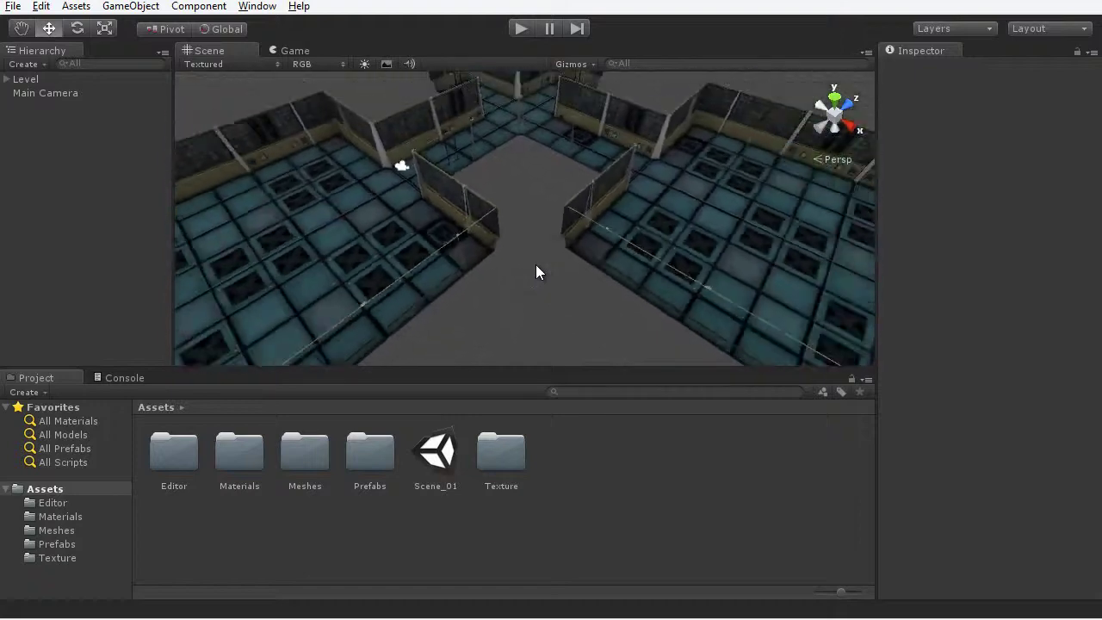
scroll(536, 272, "down", 5)
middle_click_drag(507, 251, 590, 216)
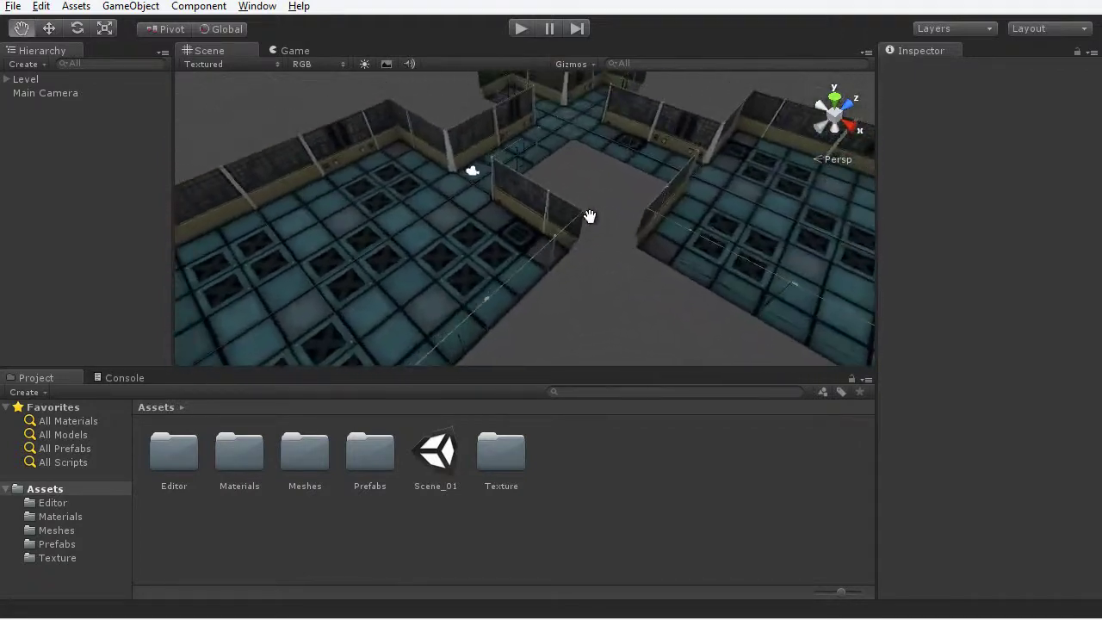
left_click_drag(589, 216, 612, 261, "alt")
scroll(603, 251, "up", 3)
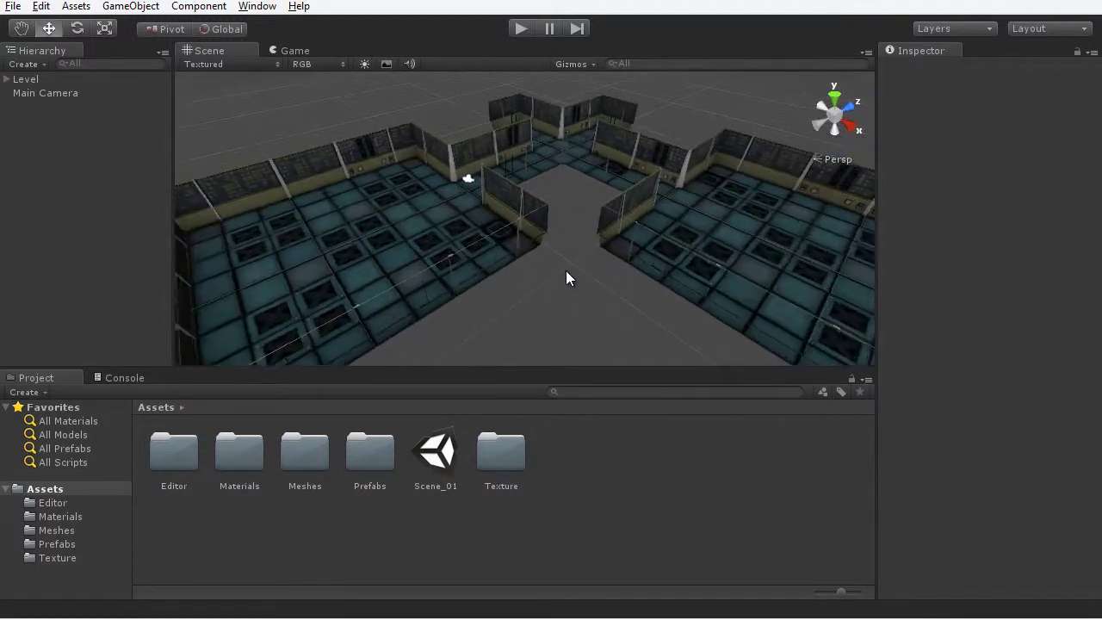
Add a point light to the room beside the corridor.
scroll(566, 270, "up", 2)
left_click_drag(485, 187, 521, 322, "alt")
left_click(144, 7)
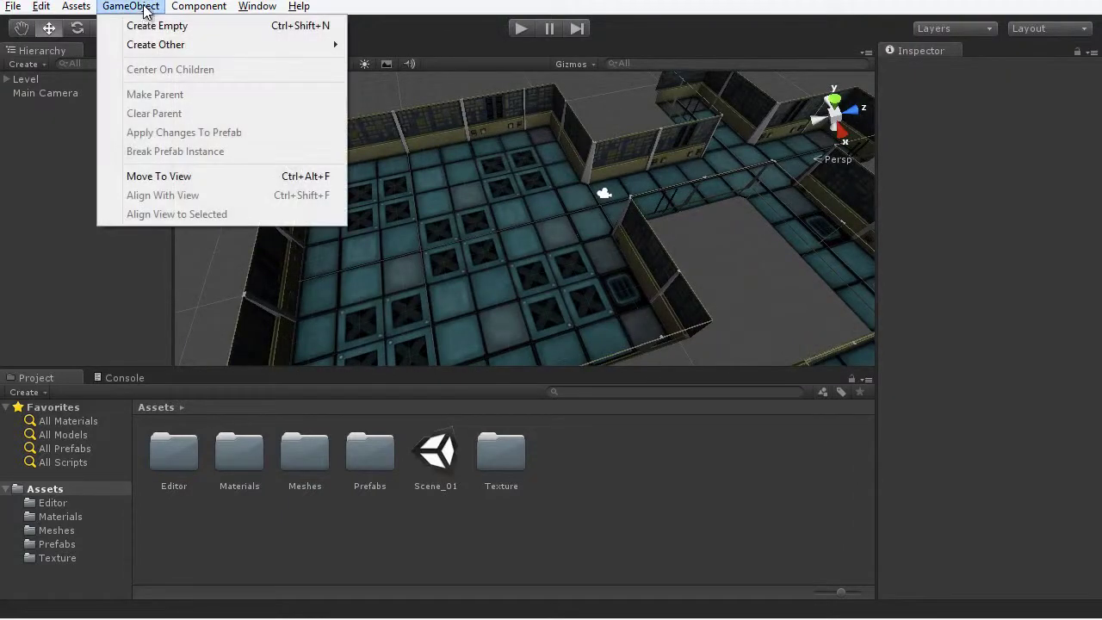
mouse_move(147, 44)
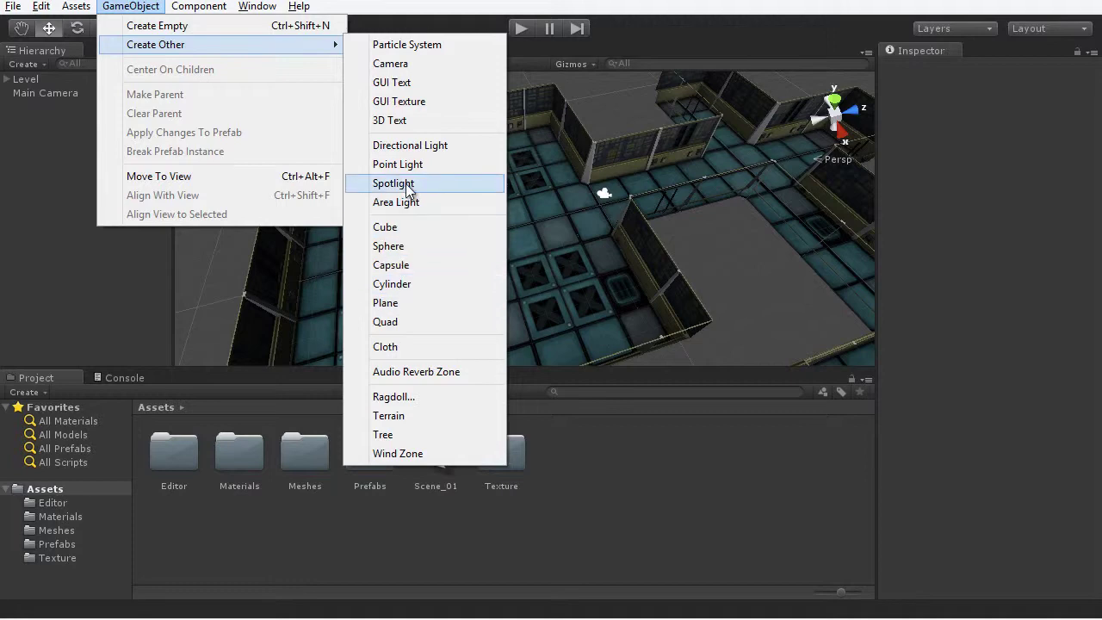
left_click(417, 164)
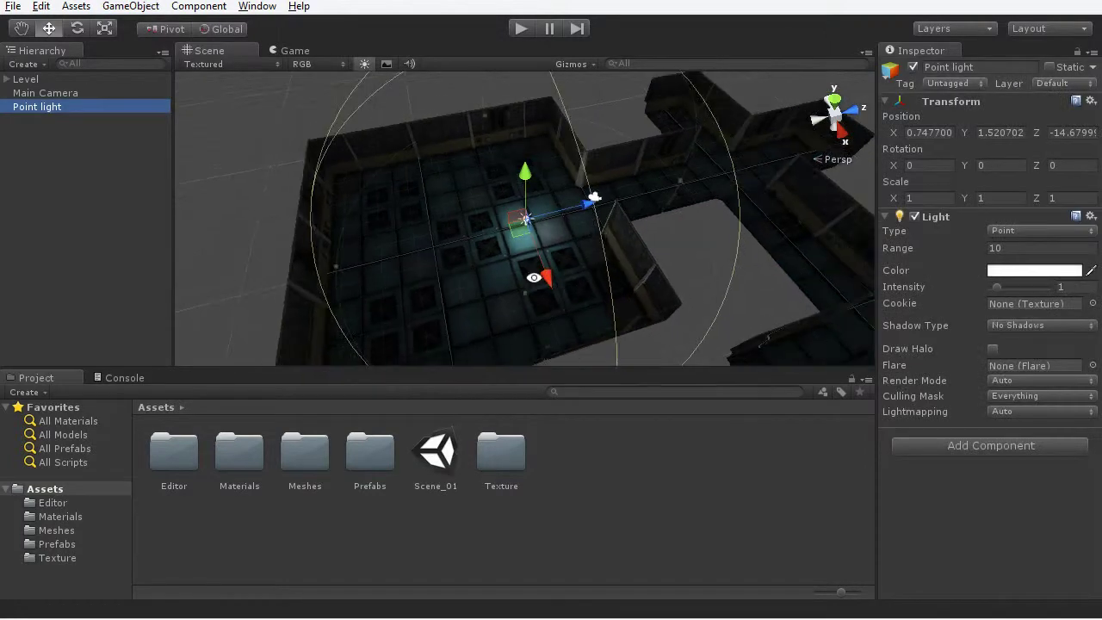
left_click_drag(559, 224, 594, 176, "alt")
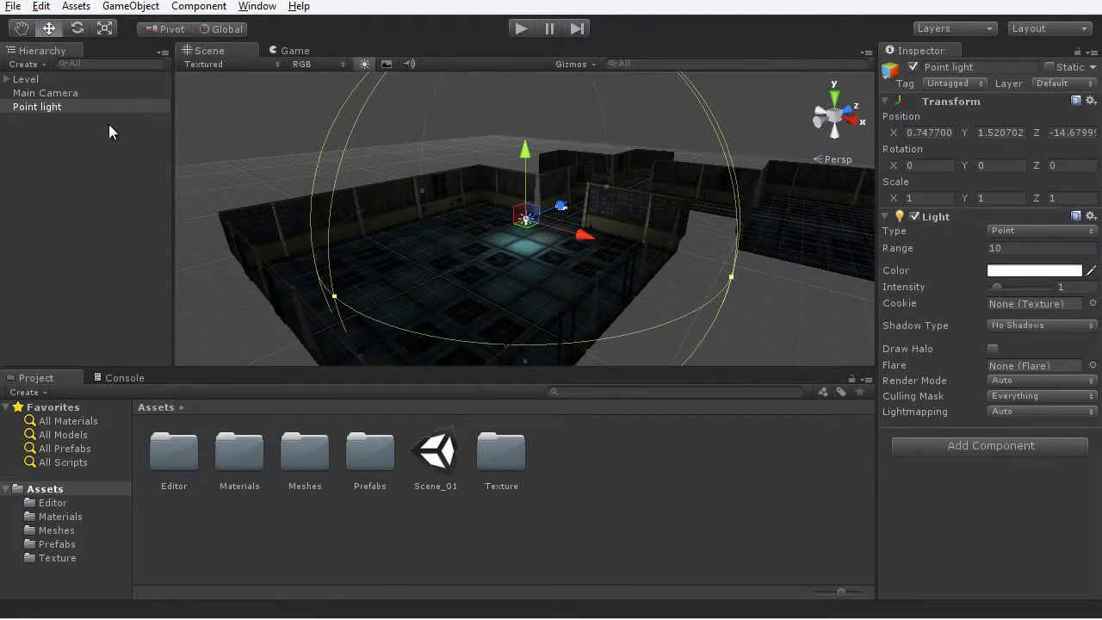
left_click(7, 80)
left_click_drag(162, 151, 166, 127)
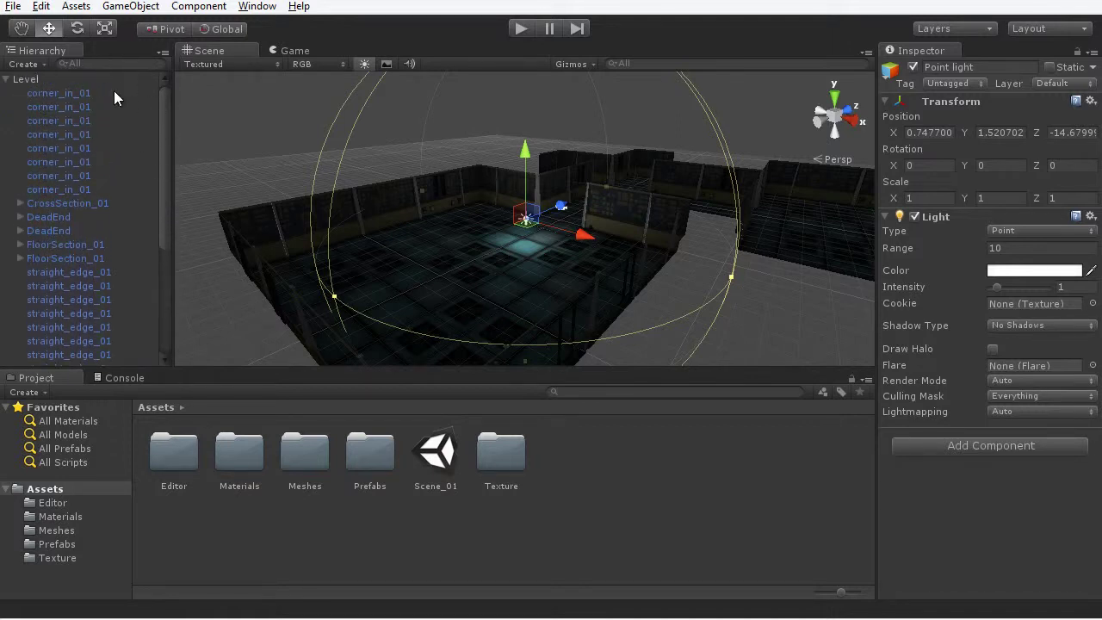
left_click(7, 79)
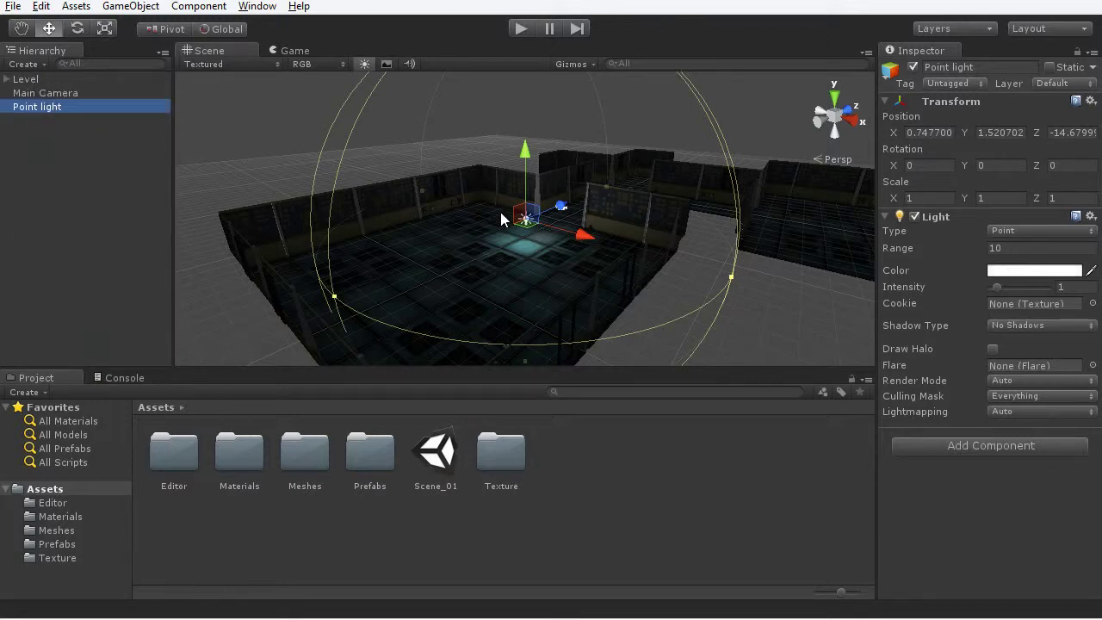
Move the point light to about X 3.76, Y 2.84, Z -14.58, above the floor near the room's inner corner.
left_click_drag(500, 212, 616, 125, "alt")
left_click_drag(580, 226, 457, 253, "alt")
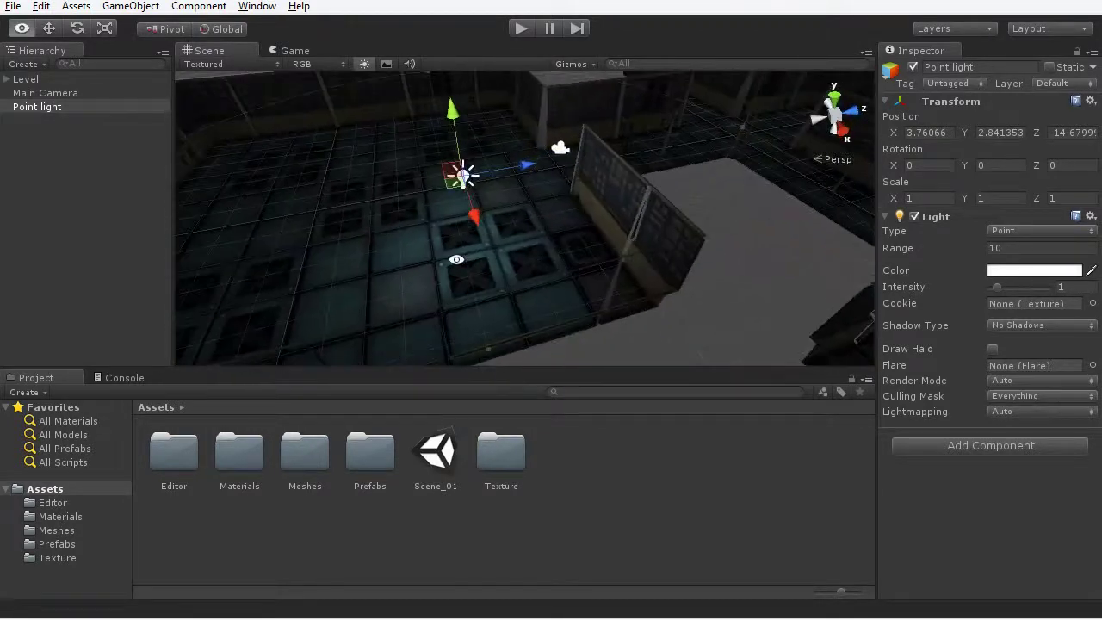
left_click_drag(522, 166, 526, 166)
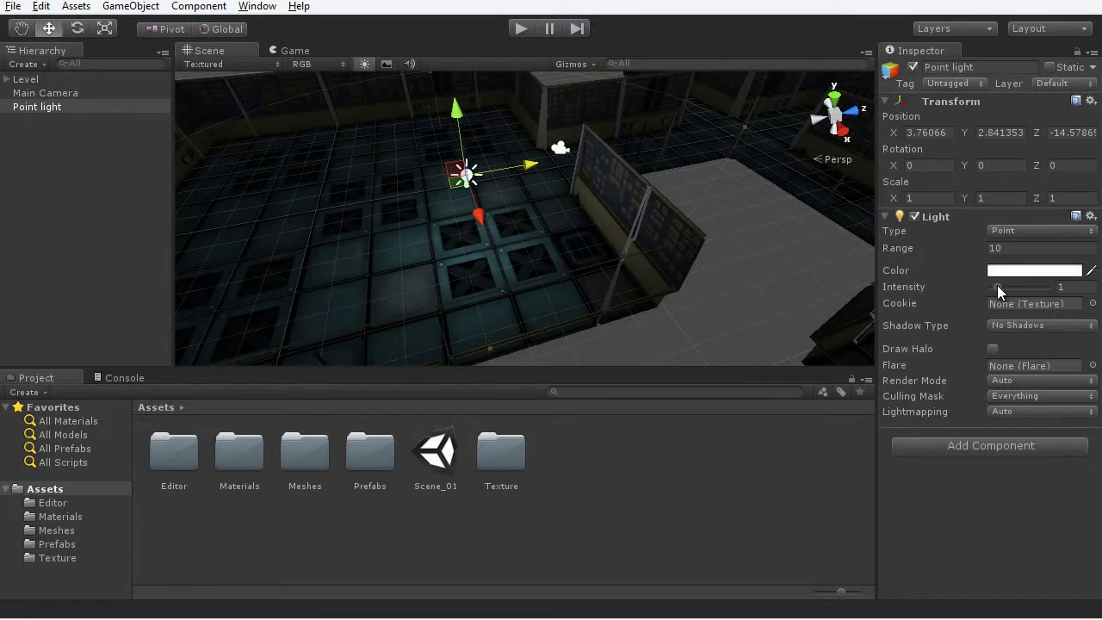
Set the point light's intensity to 1.4 and its color to pale blue, RGB 219, 226, 255.
left_click_drag(996, 285, 999, 285)
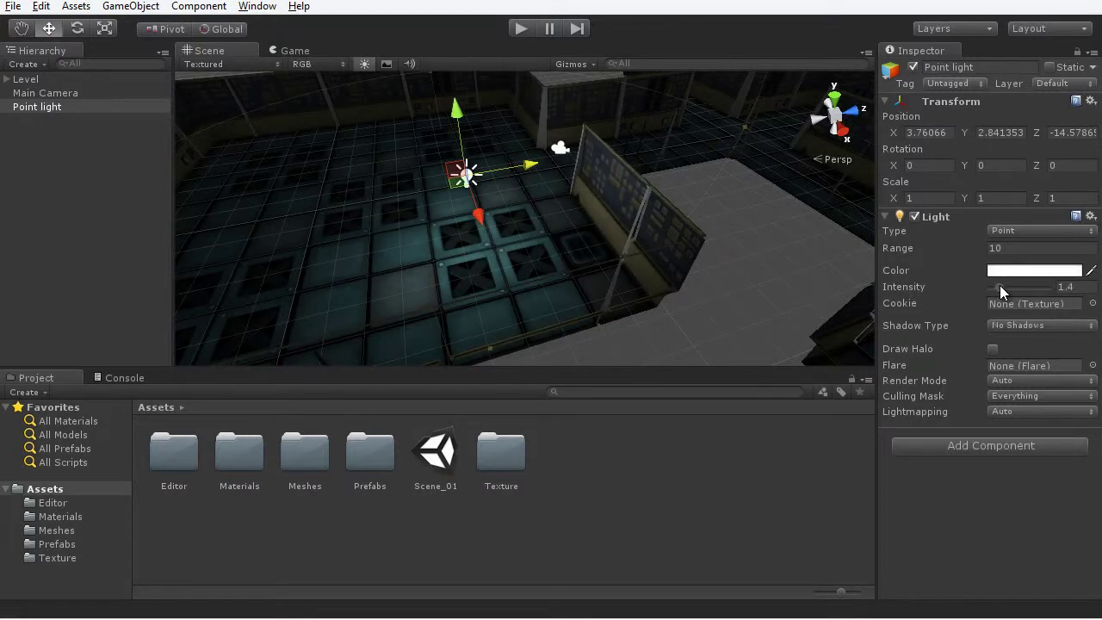
left_click(996, 272)
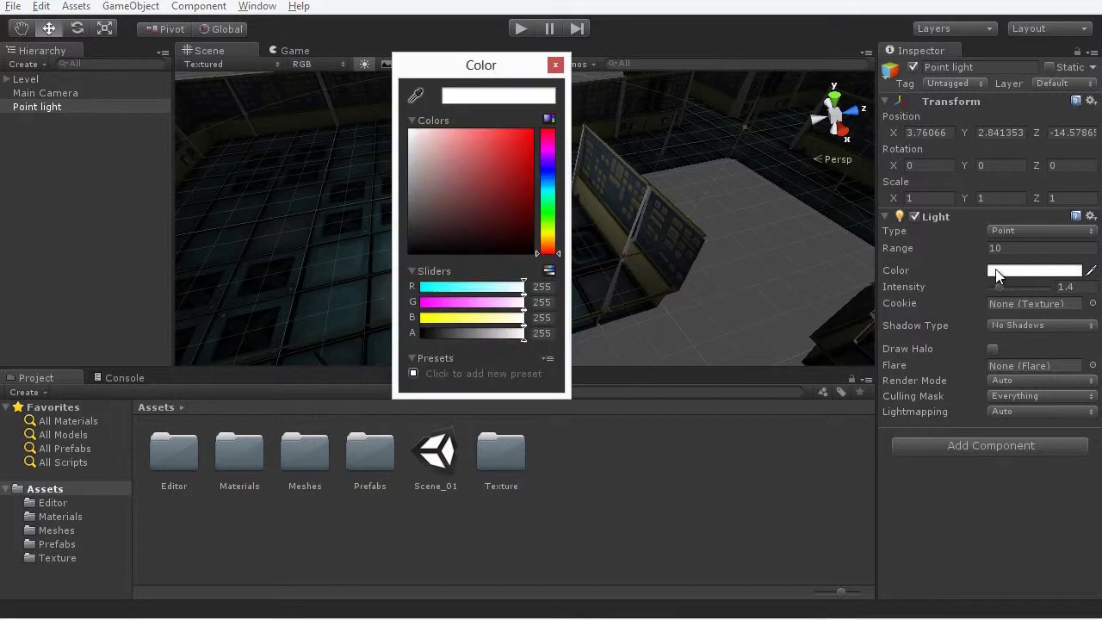
left_click(546, 174)
left_click_drag(452, 141, 431, 131)
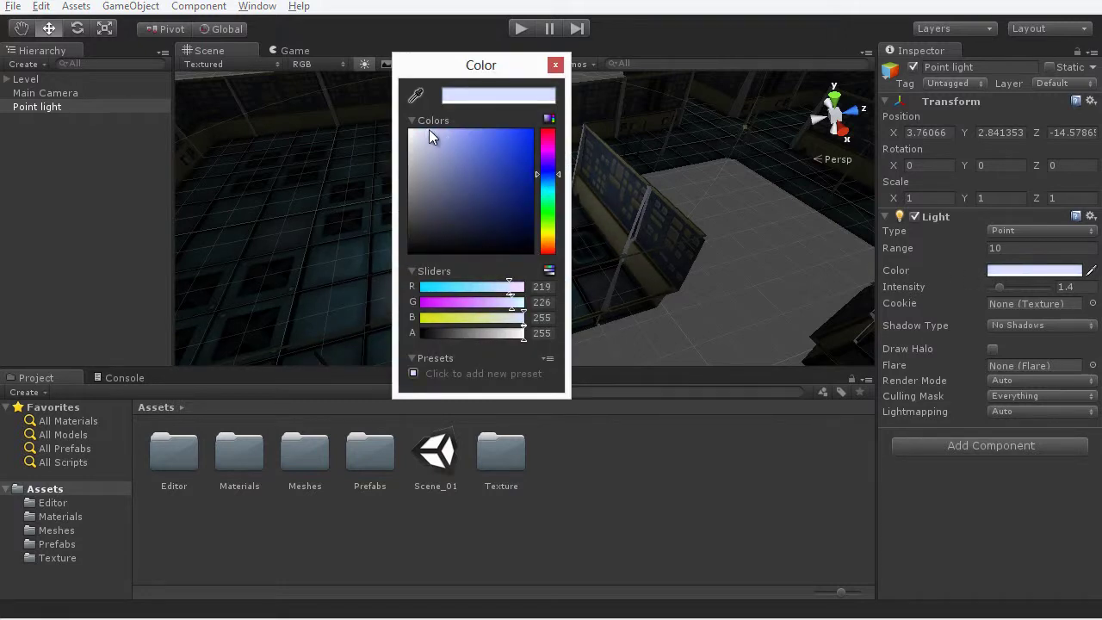
left_click(556, 64)
Duplicate the pale blue light and move the copy along X to about -3.34, on the other side of the room.
left_click_drag(603, 172, 583, 277, "alt")
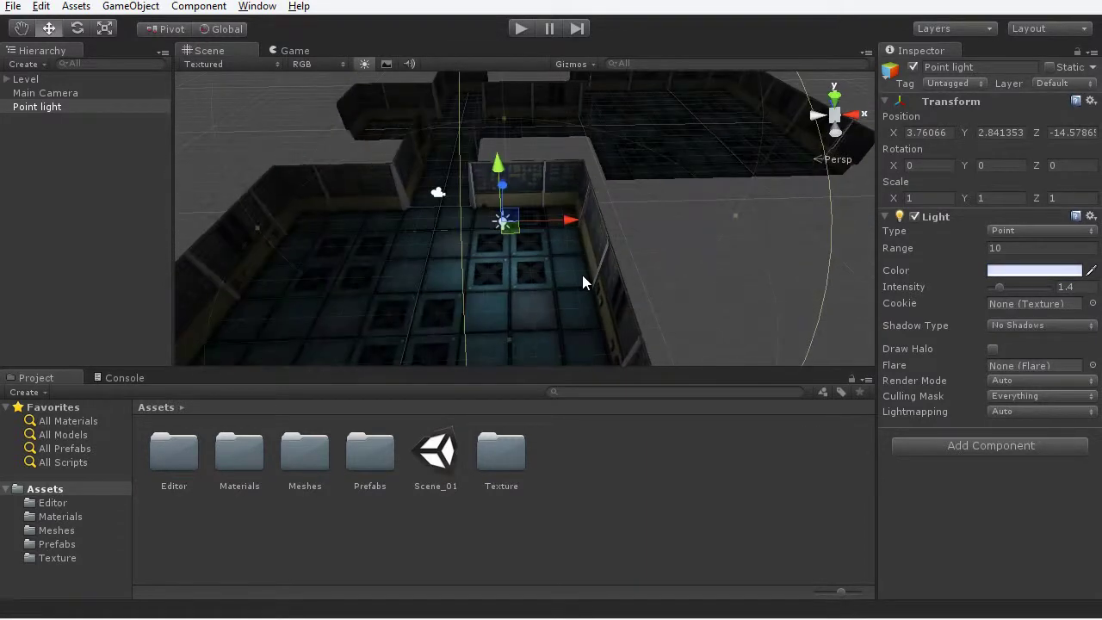
key("ctrl+d")
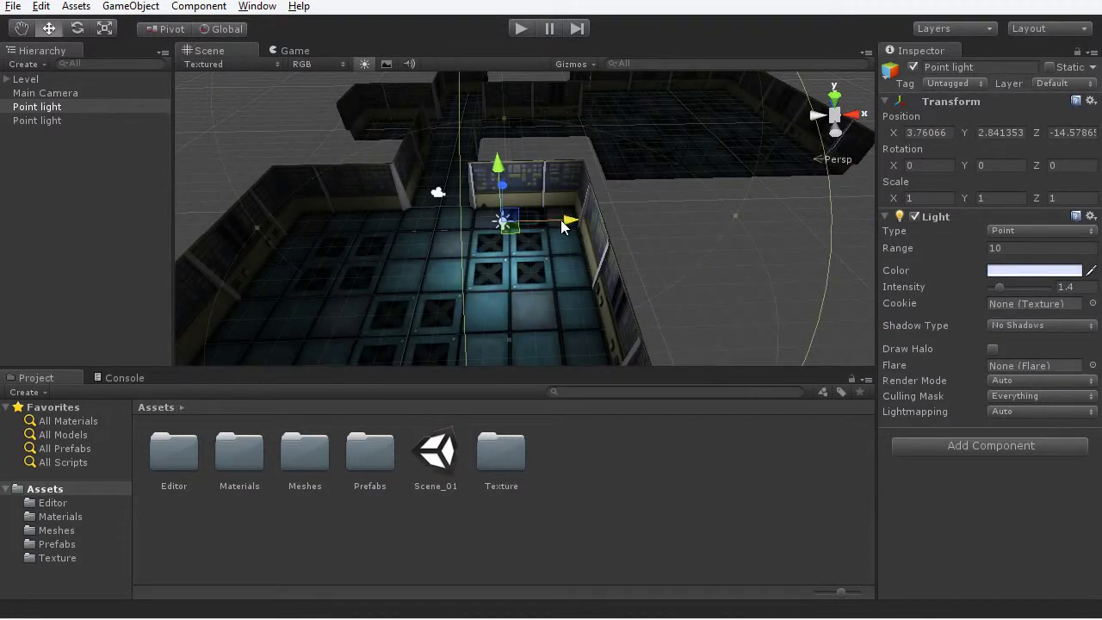
left_click_drag(561, 226, 706, 241)
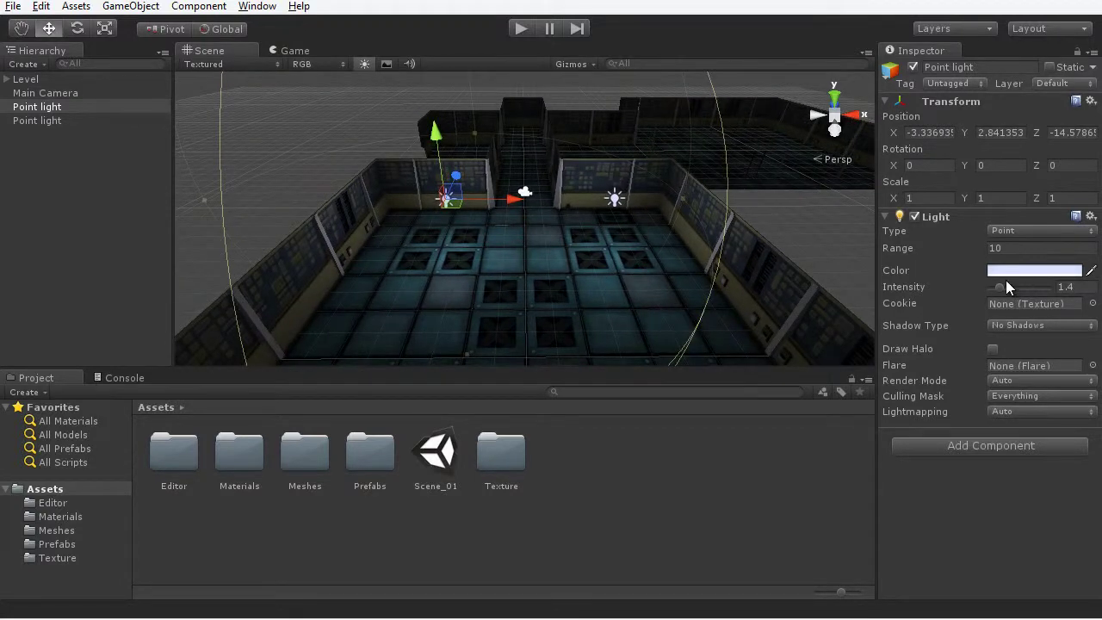
Set the duplicated light's intensity to 2 and its color to light red, RGB 244, 118, 118.
left_click_drag(1000, 285, 1004, 287)
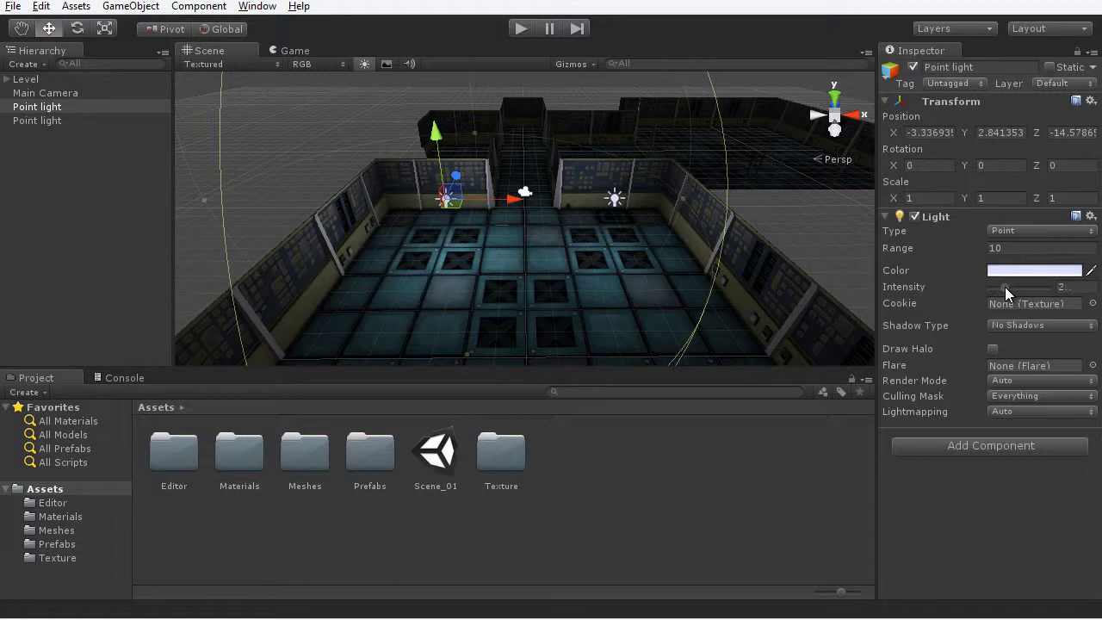
left_click(1005, 272)
left_click_drag(547, 174, 546, 130)
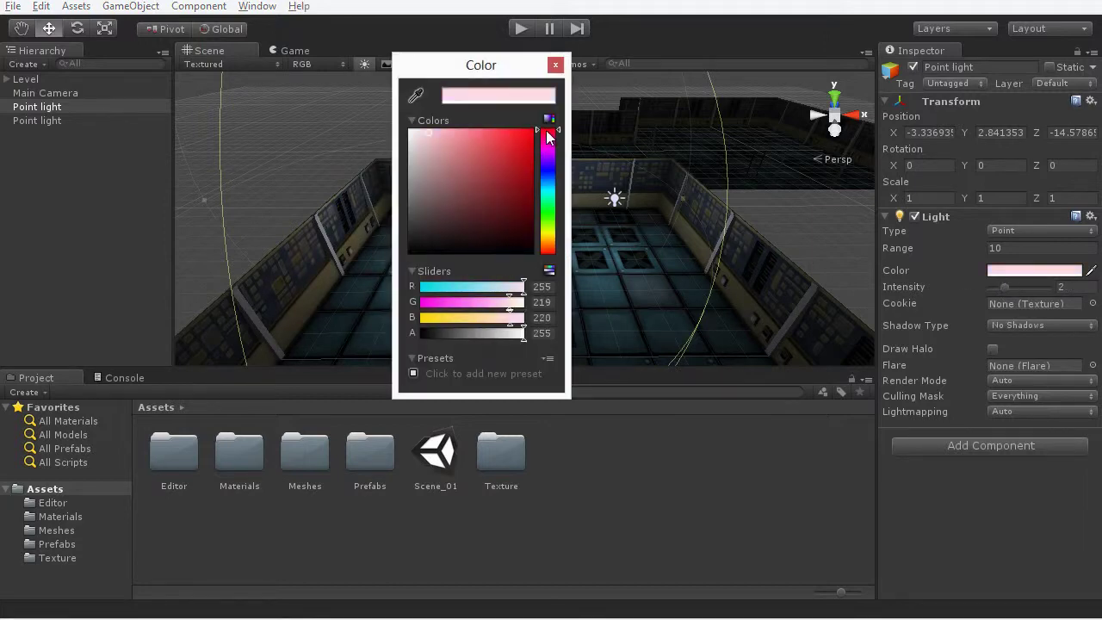
mouse_move(478, 138)
left_mouse_down()
mouse_move(455, 134)
mouse_move(473, 137)
left_mouse_up()
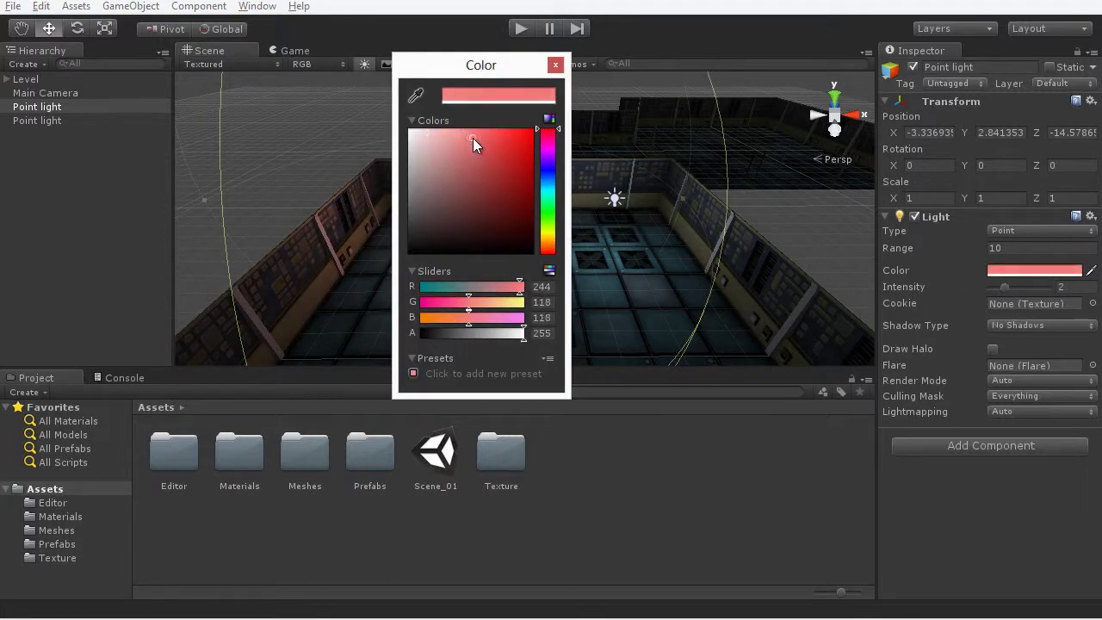
left_click(555, 64)
Set the pale blue light's intensity to 2.2 and the red light's intensity to 3.
left_click_drag(568, 95, 603, 259, "alt")
left_click(574, 239)
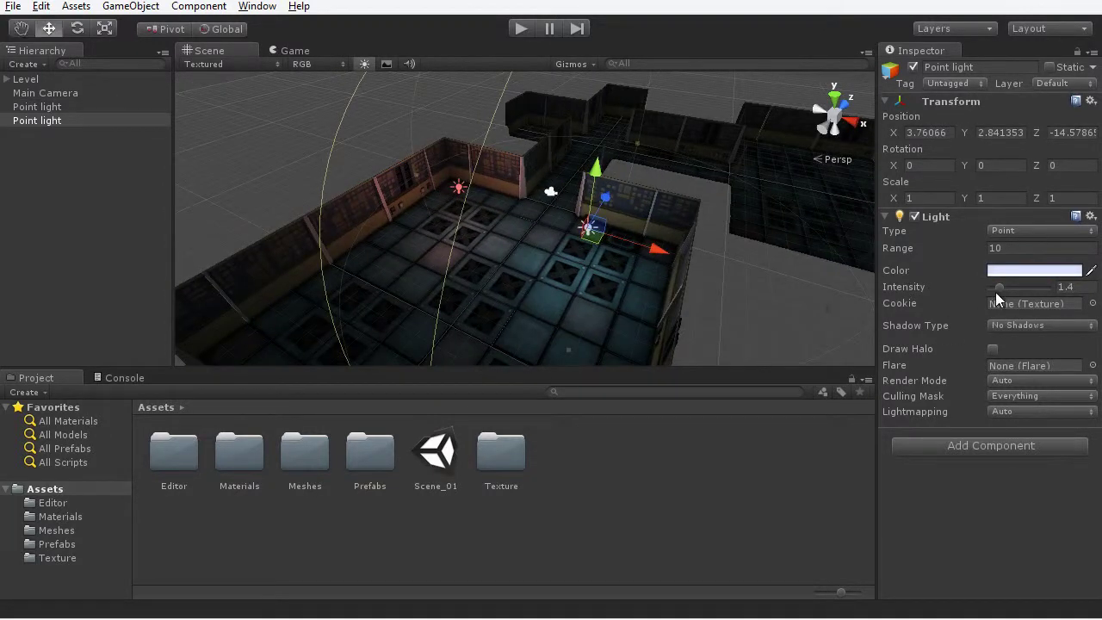
left_click_drag(1000, 287, 1005, 287)
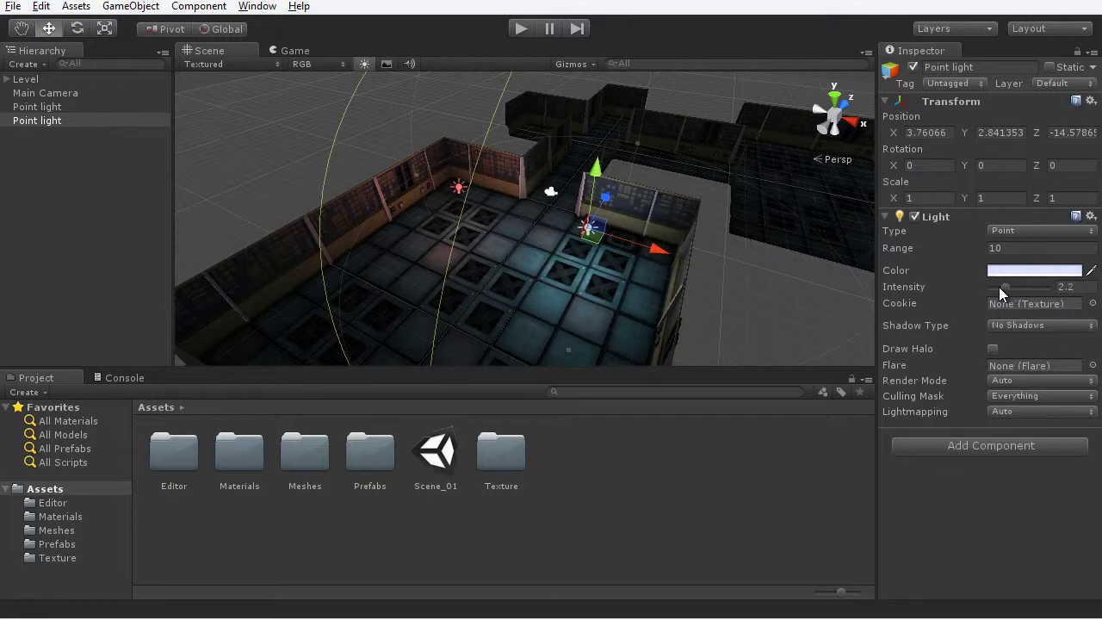
left_click_drag(574, 278, 515, 222, "alt")
left_click(459, 197)
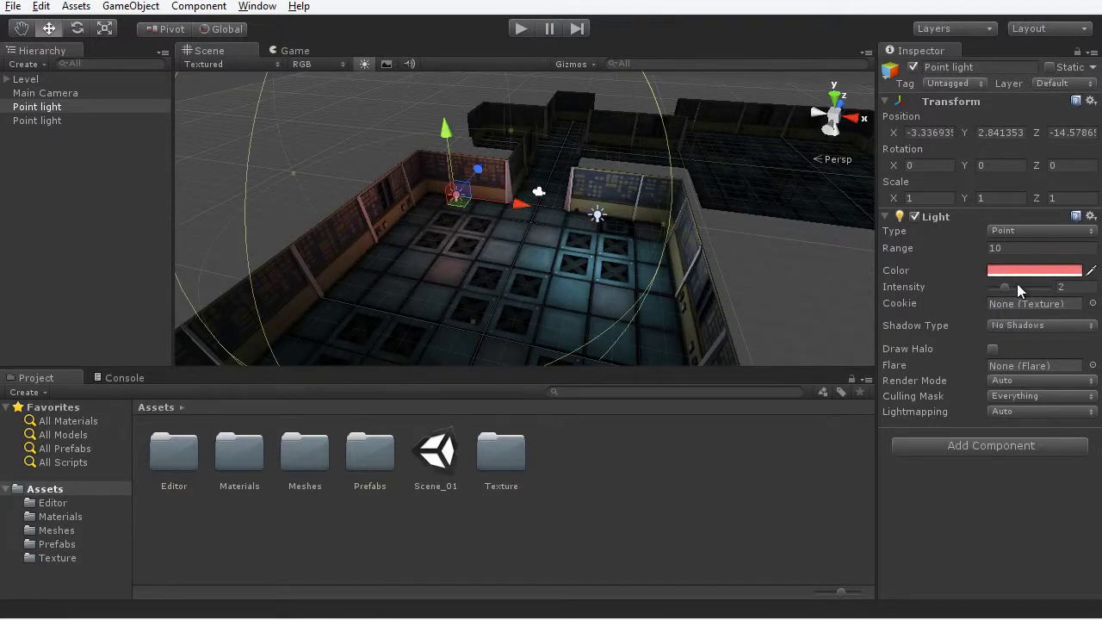
left_click_drag(1007, 285, 1012, 285)
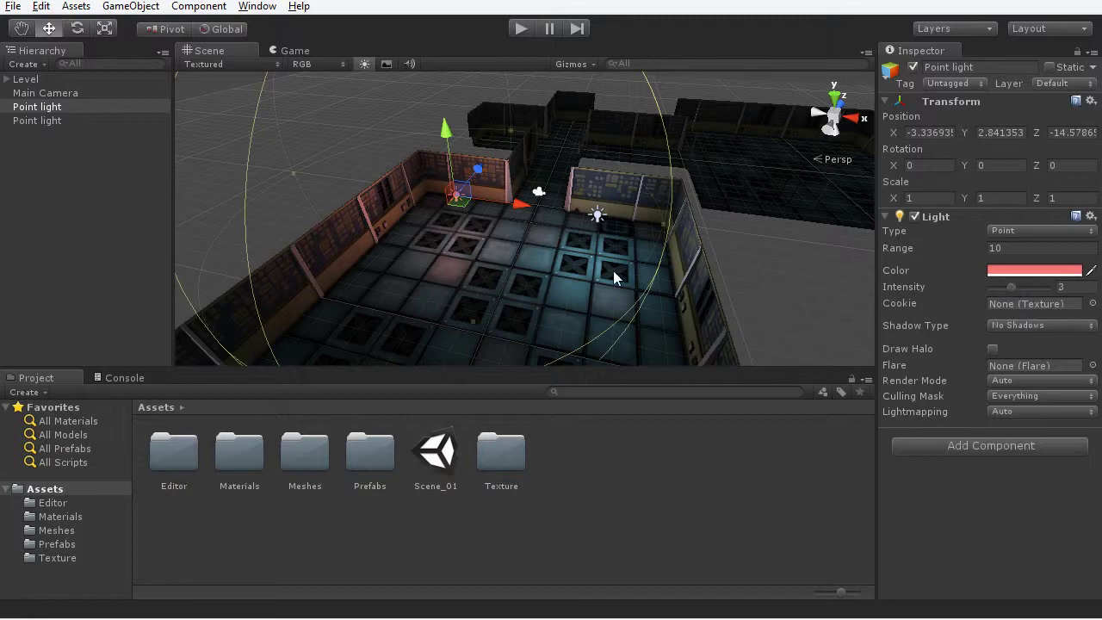
left_click_drag(613, 276, 521, 270, "alt")
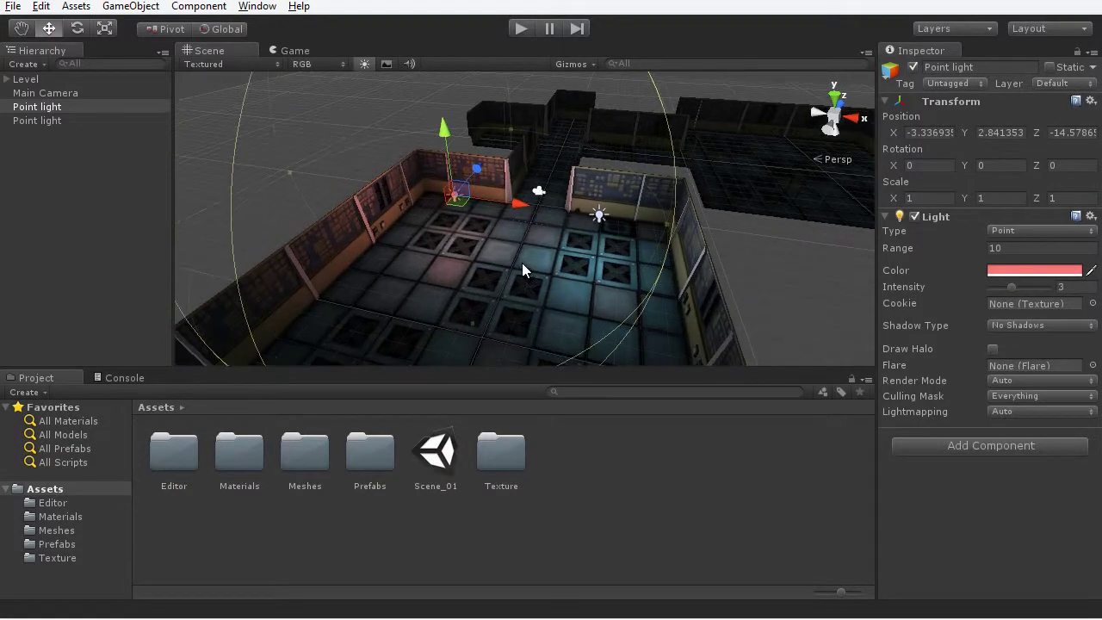
Maximize the scene view, duplicate the pale blue light and move the copy to the room's diagonally opposite corner.
key("shift+space")
left_click_drag(773, 302, 829, 324, "alt")
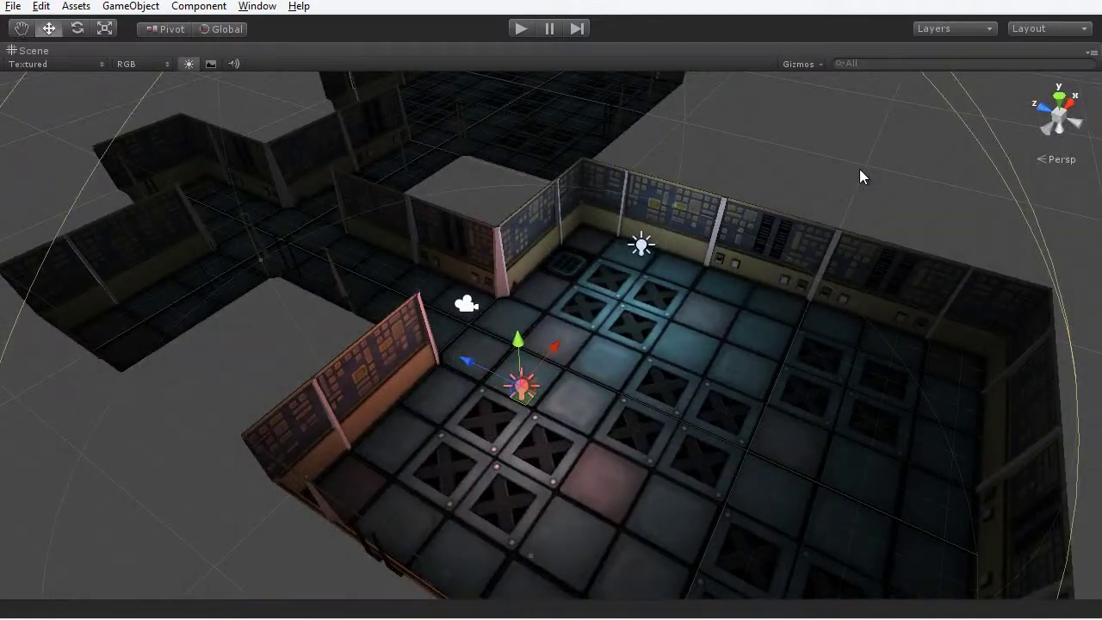
left_click_drag(768, 285, 794, 346, "alt")
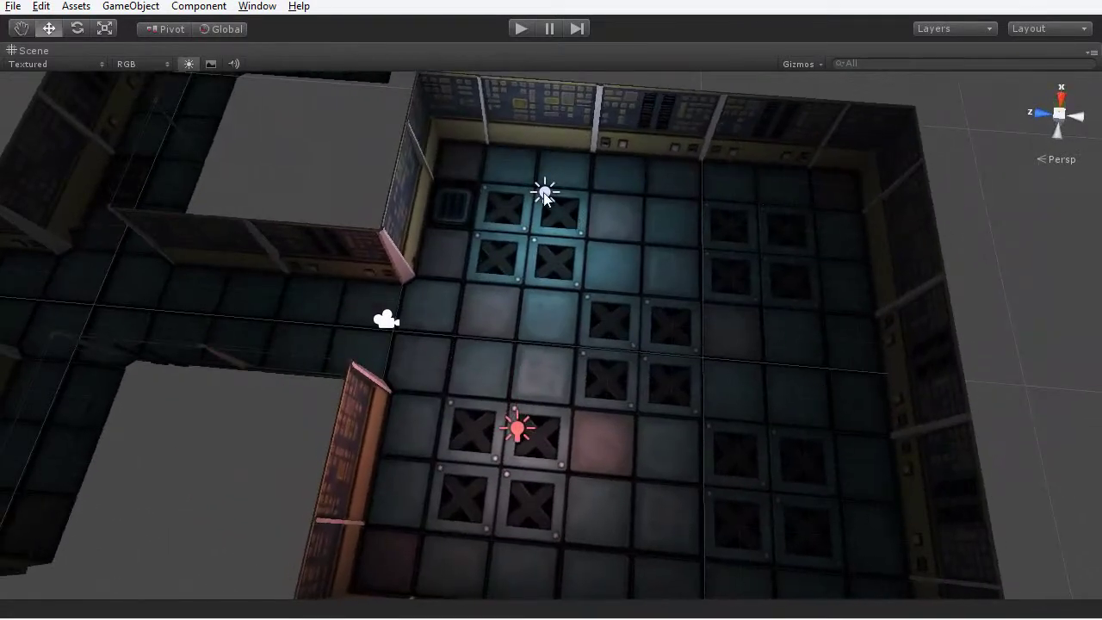
left_click(544, 197)
key("ctrl+d")
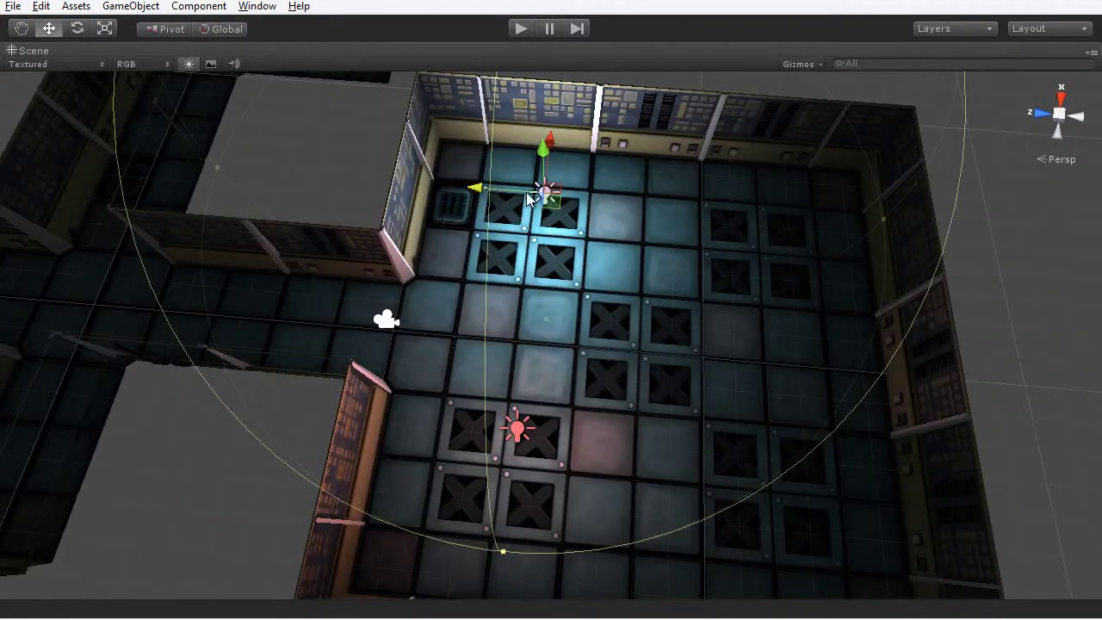
left_click_drag(529, 198, 754, 208)
left_click_drag(766, 164, 778, 397)
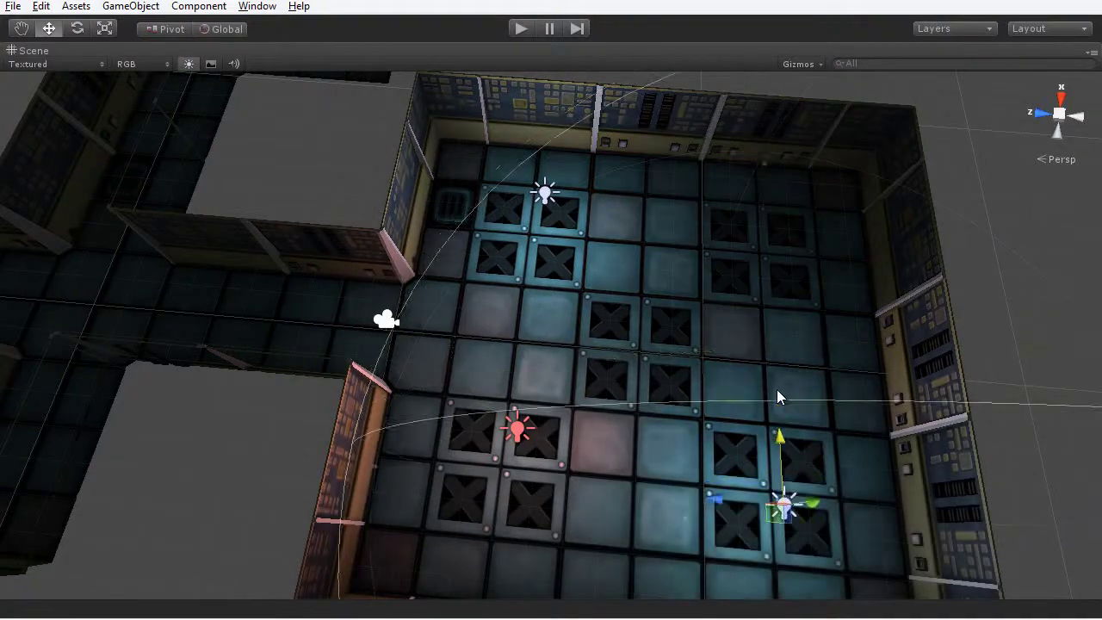
Duplicate the red light and move the copy to the room's remaining unlit corner, diagonally opposite the original.
left_click(518, 430)
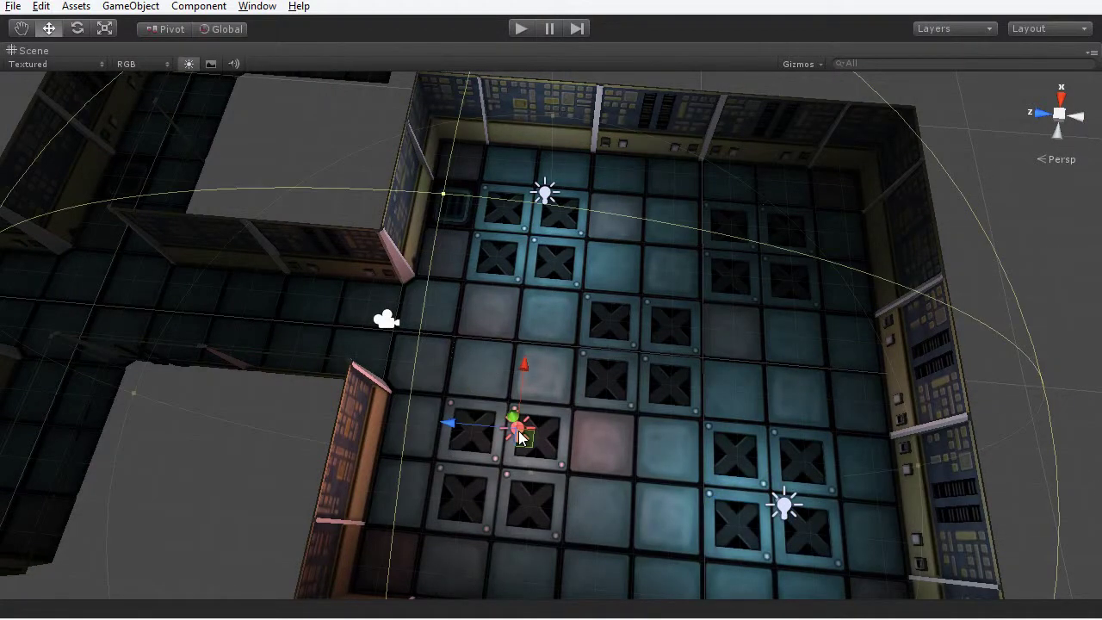
key("ctrl+d")
left_click_drag(460, 431, 715, 449)
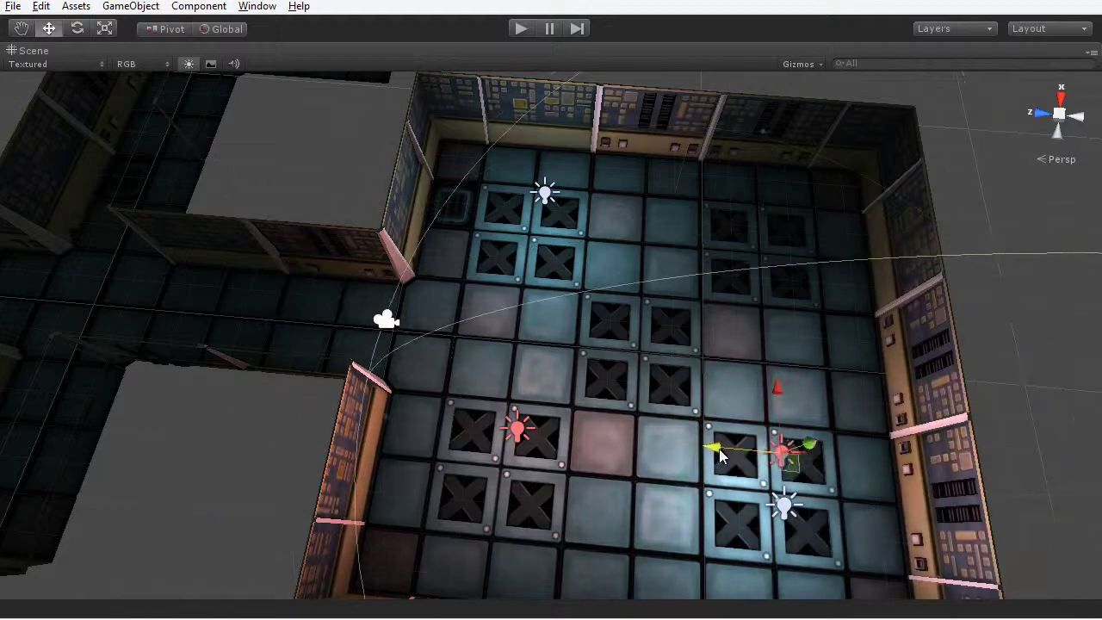
left_click_drag(765, 394, 758, 132)
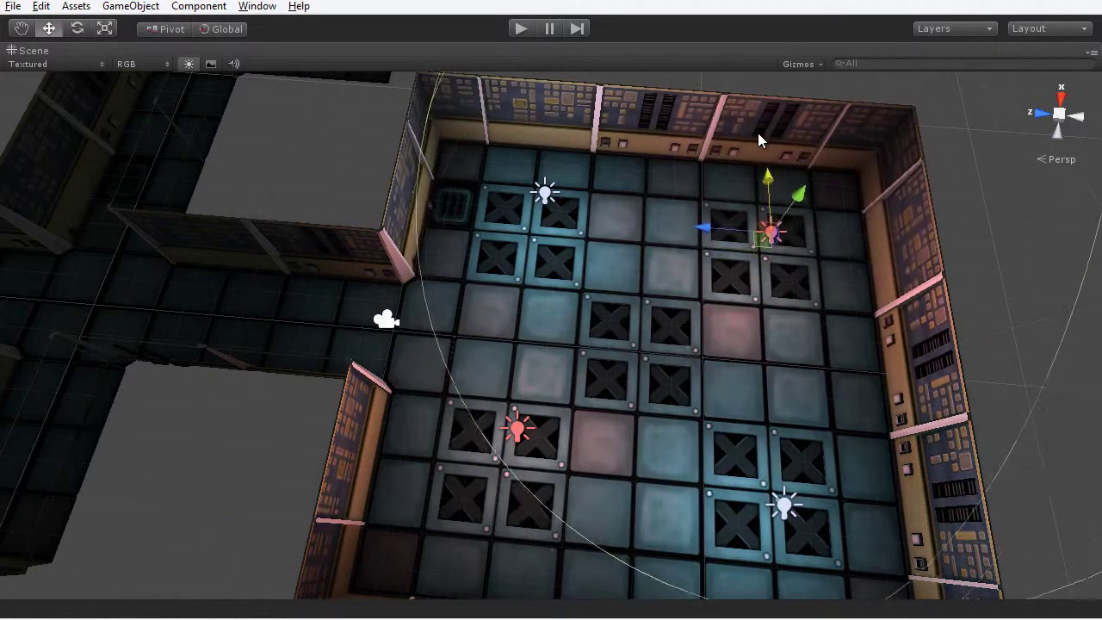
Duplicate all four room lights together and move the copies into the unlit second room.
left_click_drag(777, 413, 479, 472, "alt")
left_click(574, 387)
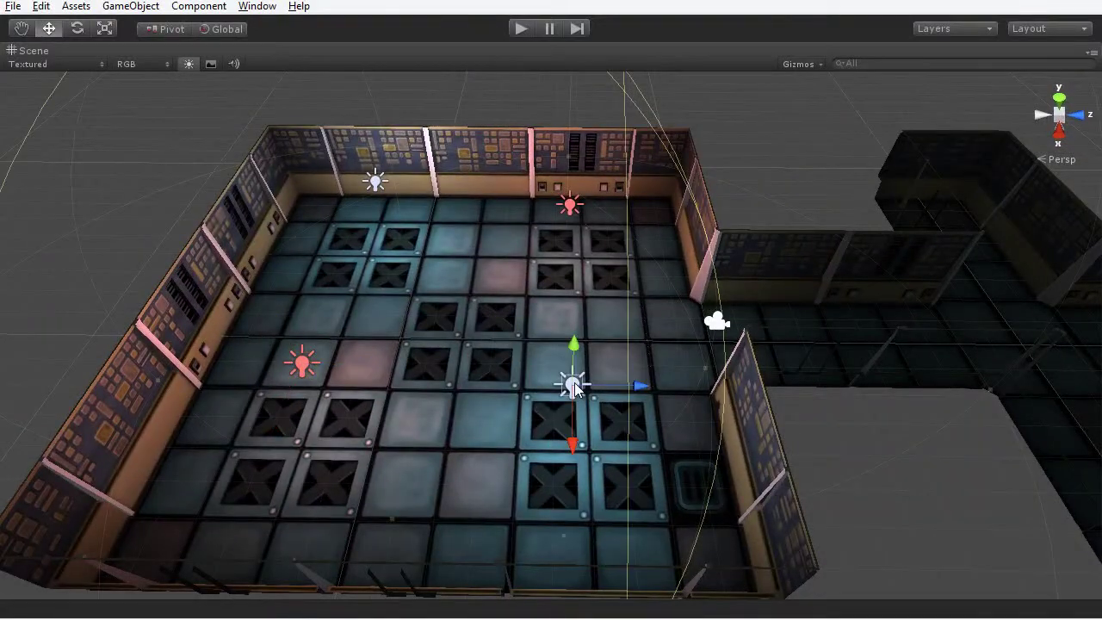
left_click(570, 205)
left_click(375, 181)
scroll(612, 378, "down", 5)
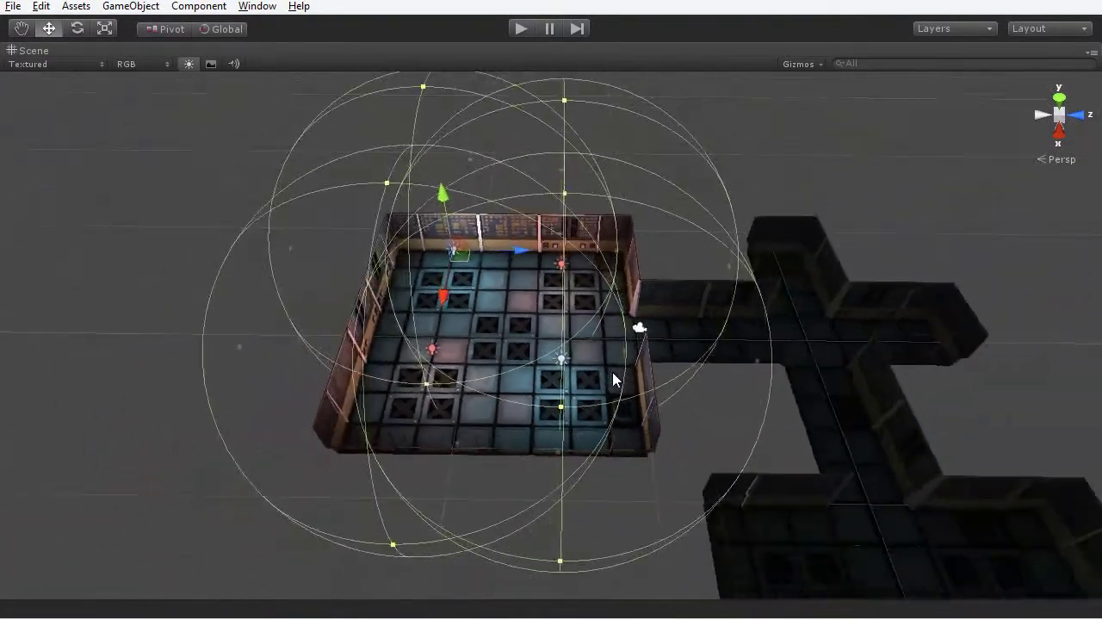
middle_click_drag(612, 372, 642, 331)
left_click(485, 278)
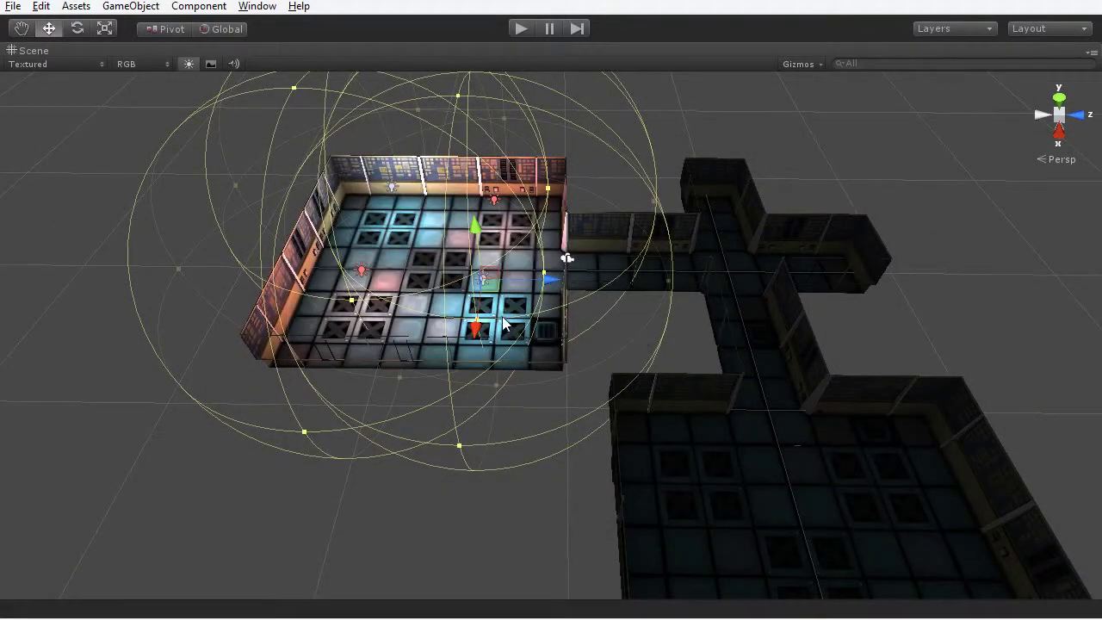
left_click_drag(504, 323, 542, 295, "alt")
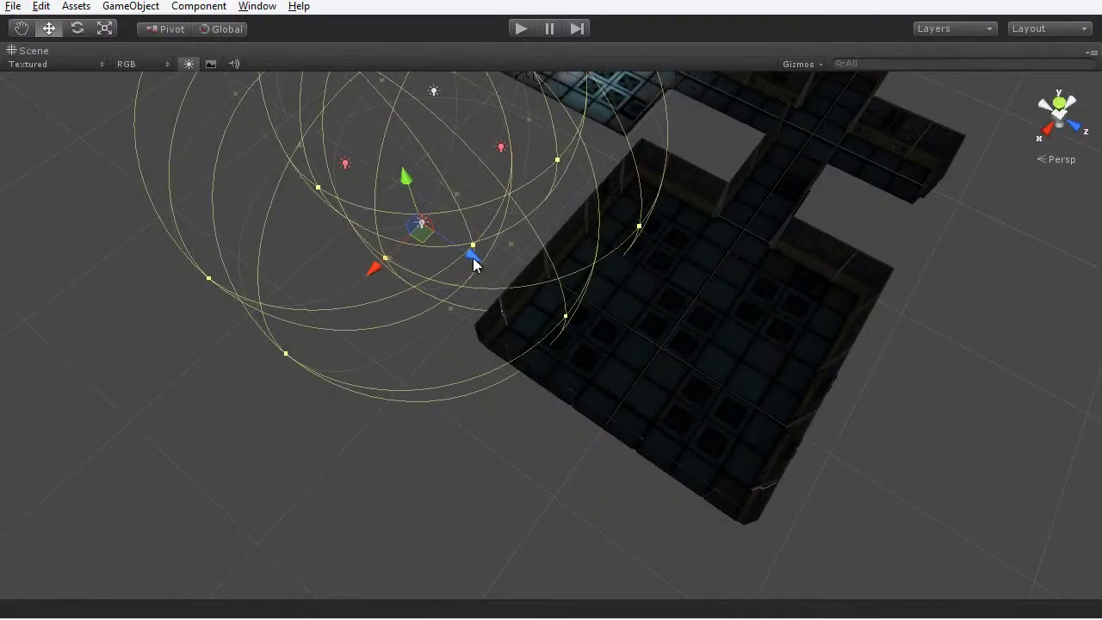
left_click_drag(474, 262, 585, 384)
left_click(1034, 526)
Duplicate the second room's pale blue light, move the copy to the corridor crossing and set its intensity to 1.6.
scroll(585, 385, "up", 2)
left_click_drag(663, 454, 387, 485, "alt")
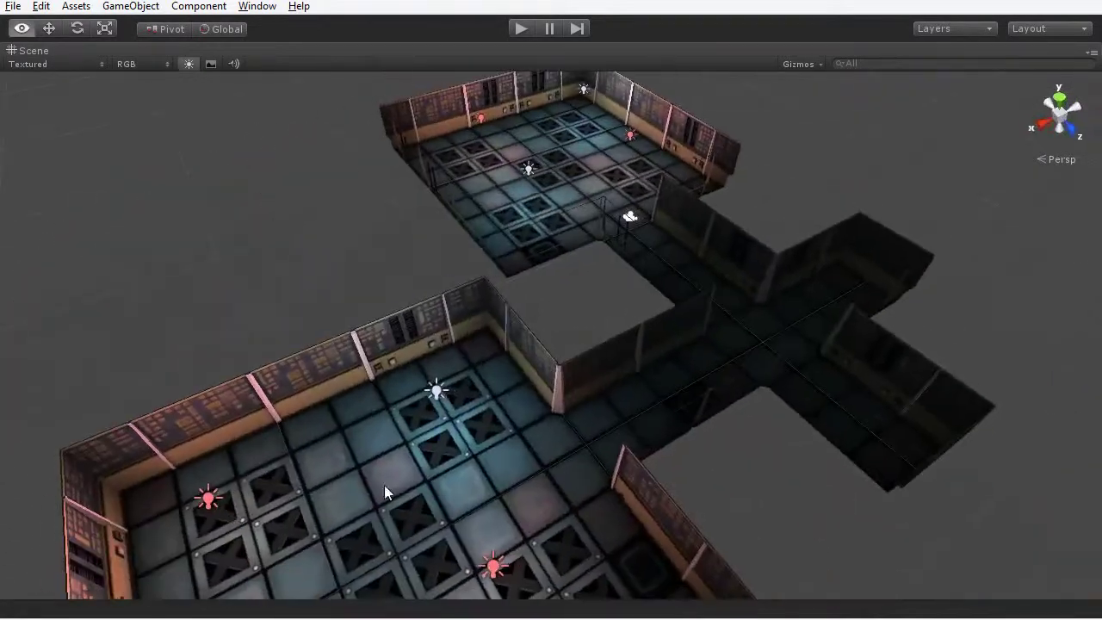
left_click(436, 391)
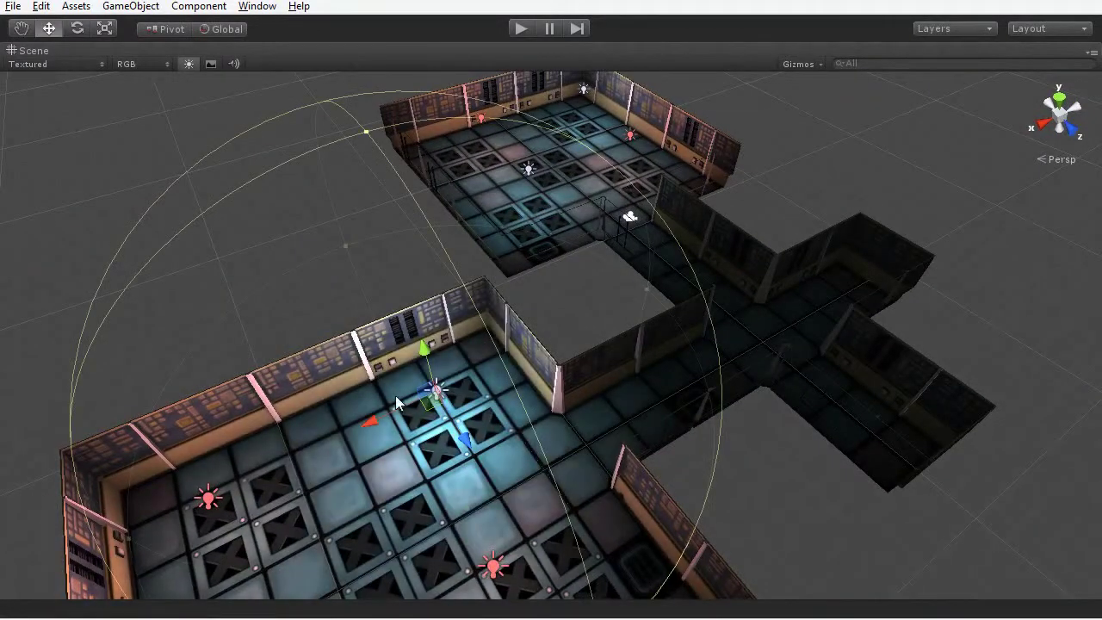
left_click_drag(383, 415, 755, 408)
left_click_drag(690, 348, 772, 488)
left_click_drag(770, 490, 706, 353, "alt")
key("shift+space")
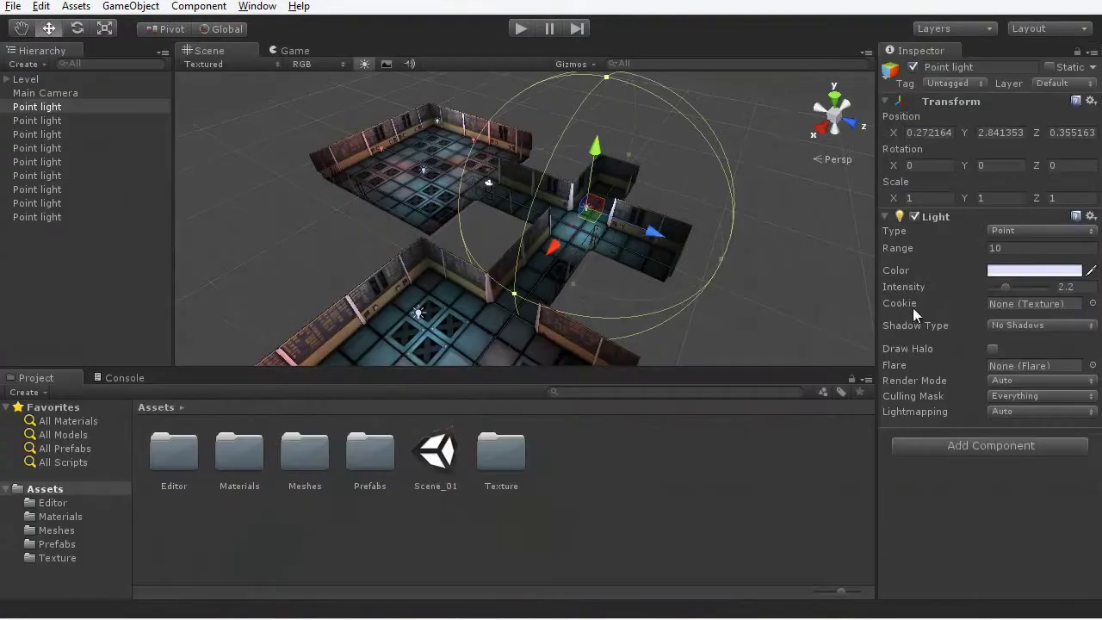
left_click_drag(1004, 286, 1001, 287)
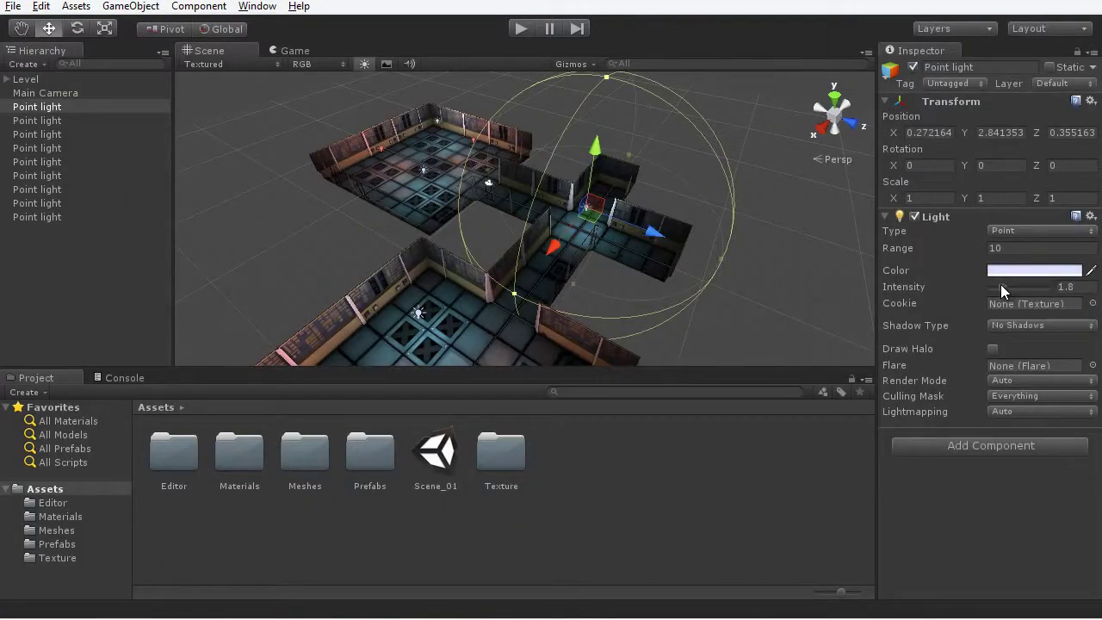
Duplicate the crossing's pale blue light twice and move one copy into each dead-end corridor.
left_click_drag(717, 309, 542, 334, "alt")
key("ctrl+d")
mouse_move(452, 232)
left_mouse_down()
mouse_move(535, 236)
mouse_move(444, 235)
mouse_move(457, 248)
left_mouse_up()
key("ctrl+d")
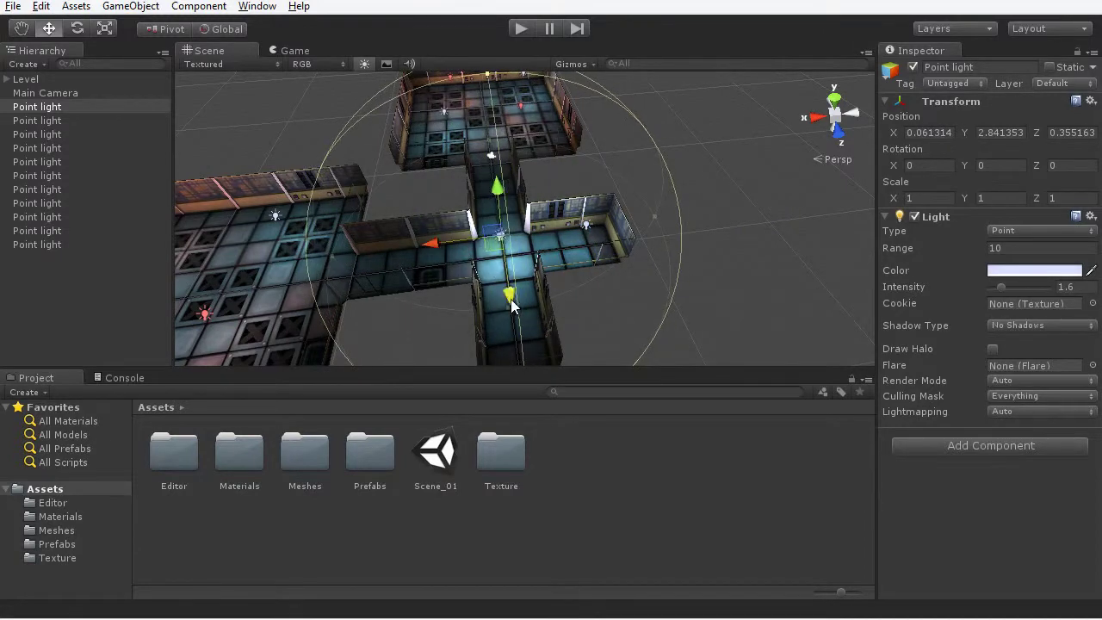
left_click_drag(510, 299, 521, 359)
scroll(467, 294, "down", 5)
left_click_drag(402, 295, 839, 307, "alt")
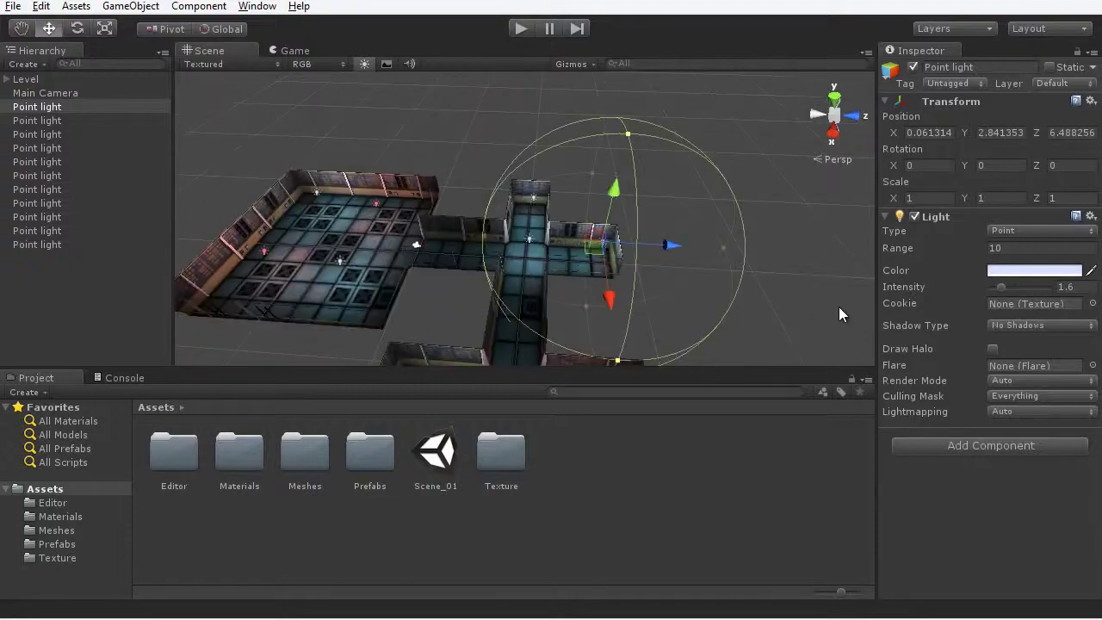
left_click(839, 306)
Examine the lighting of both rooms and the corridors in the maximized scene view, from overhead and near floor level.
left_click_drag(632, 280, 613, 192, "alt")
key("shift+space")
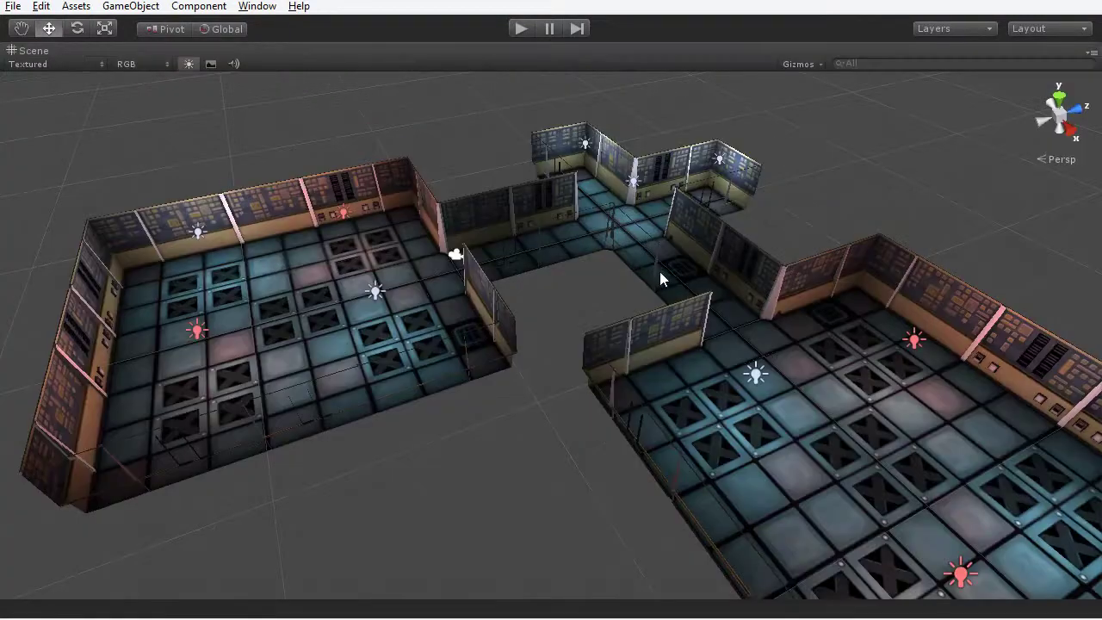
left_click_drag(659, 271, 746, 344, "alt")
scroll(775, 382, "down", 3)
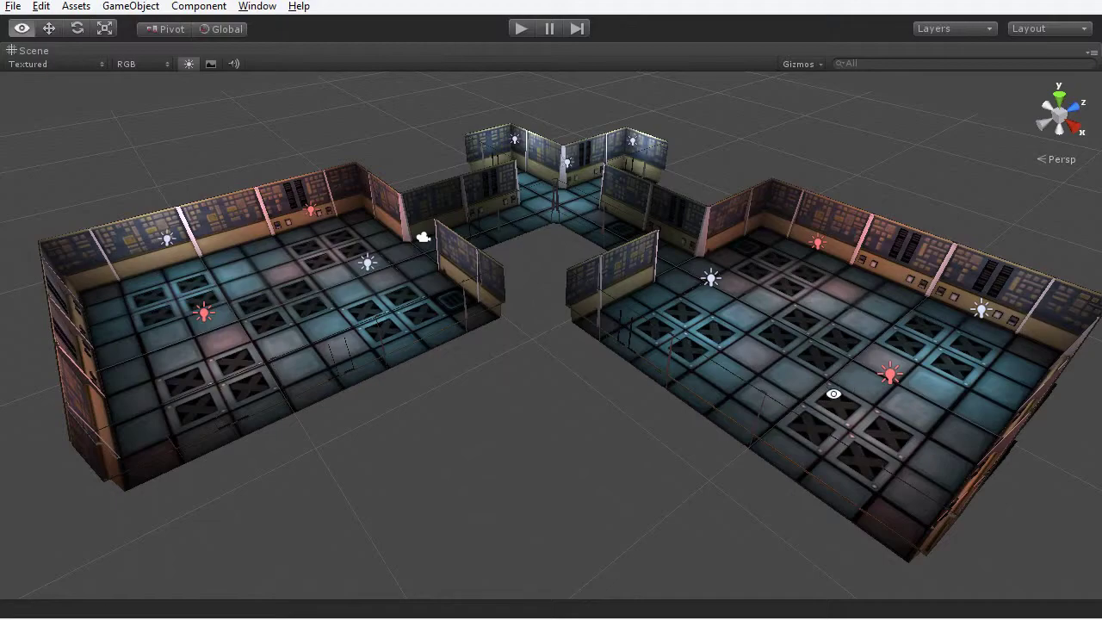
left_click_drag(833, 393, 647, 413, "alt")
scroll(723, 469, "up", 6)
middle_click_drag(723, 469, 688, 441)
left_click_drag(688, 442, 659, 337, "alt")
scroll(641, 239, "up", 3)
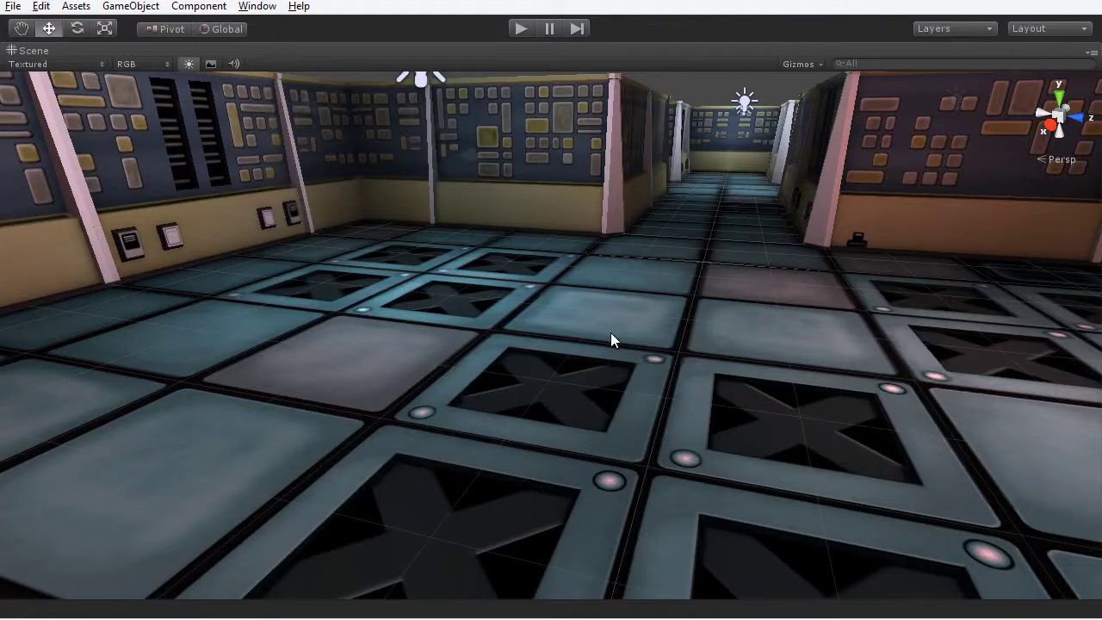
scroll(553, 253, "down", 10)
left_click_drag(546, 253, 527, 215, "alt")
key("shift+space")
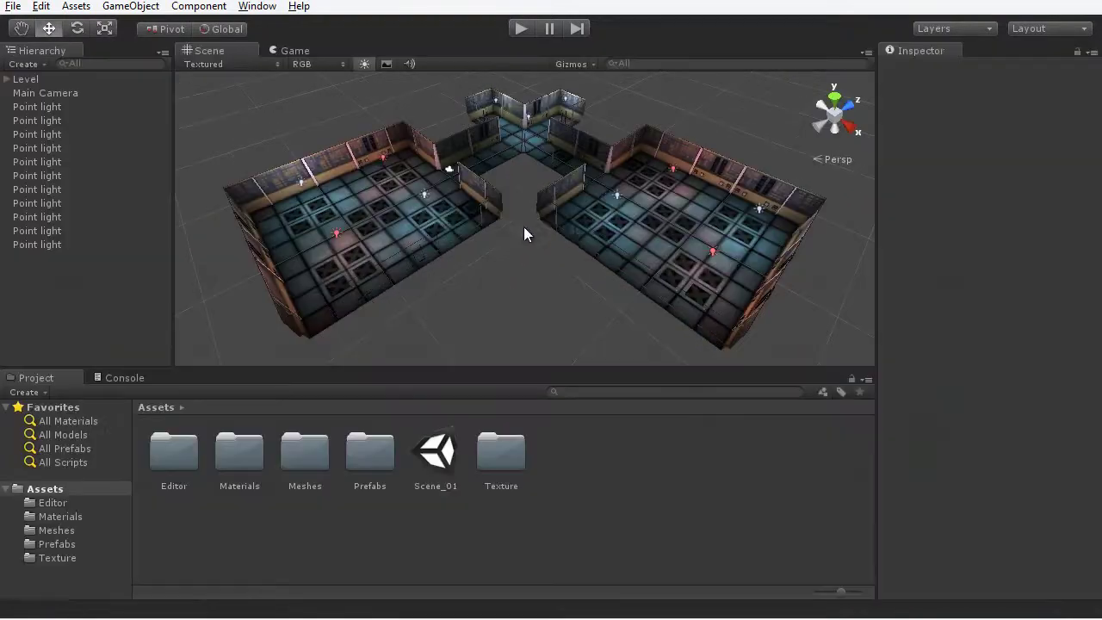
Mark the Level object and all its child objects as static.
left_click(26, 80)
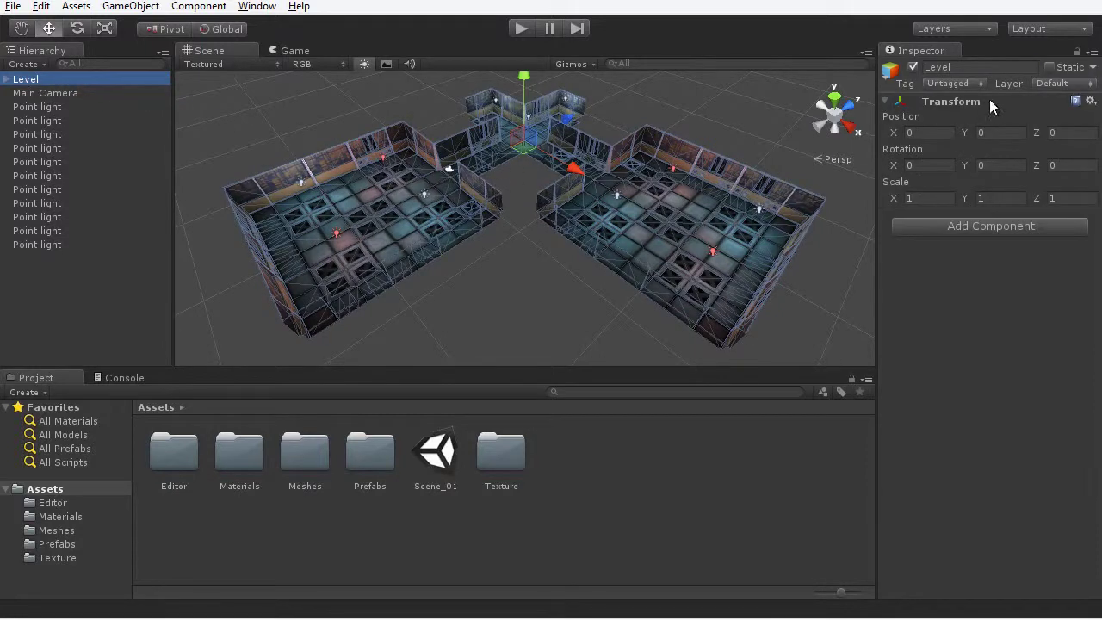
left_click(1049, 67)
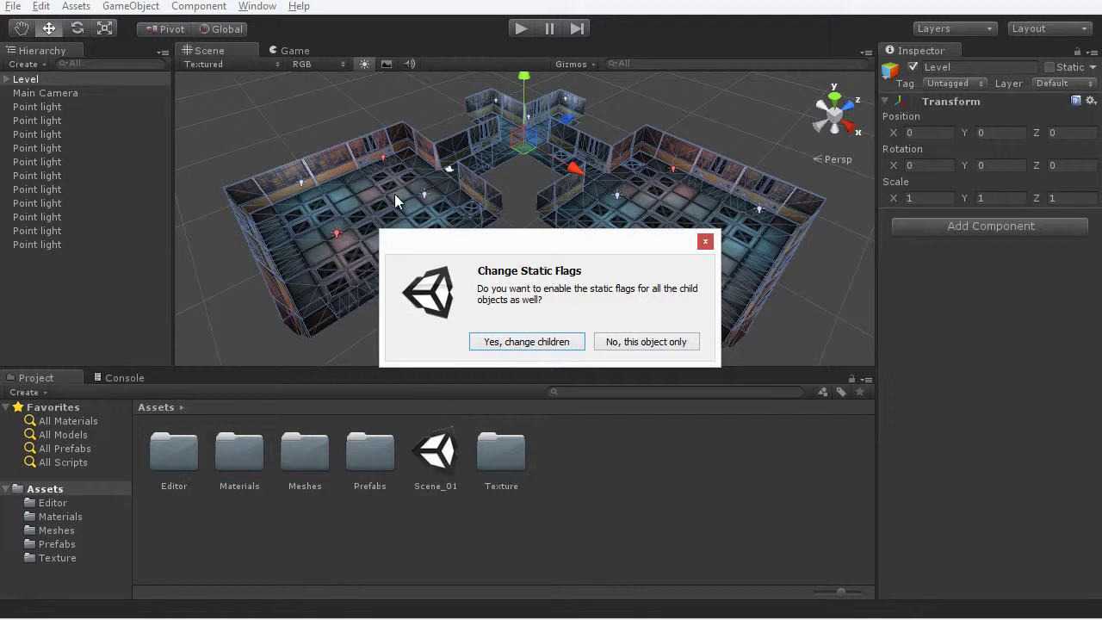
left_click(527, 342)
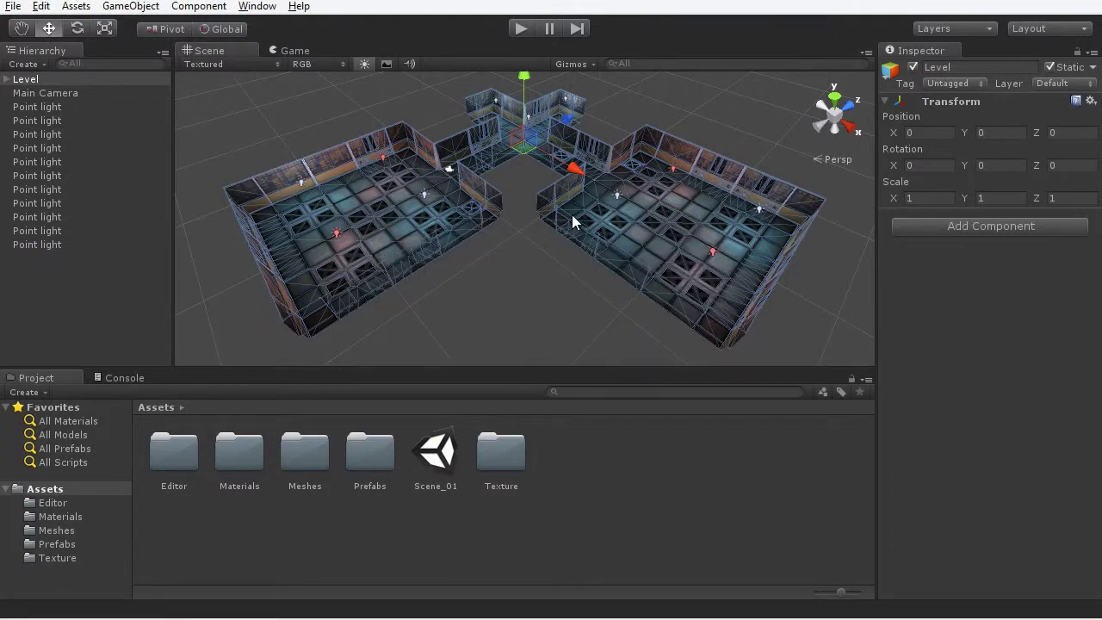
Enable Generate Lightmap in the import settings of all eleven models in the Meshes folder and apply the change.
double_click(303, 461)
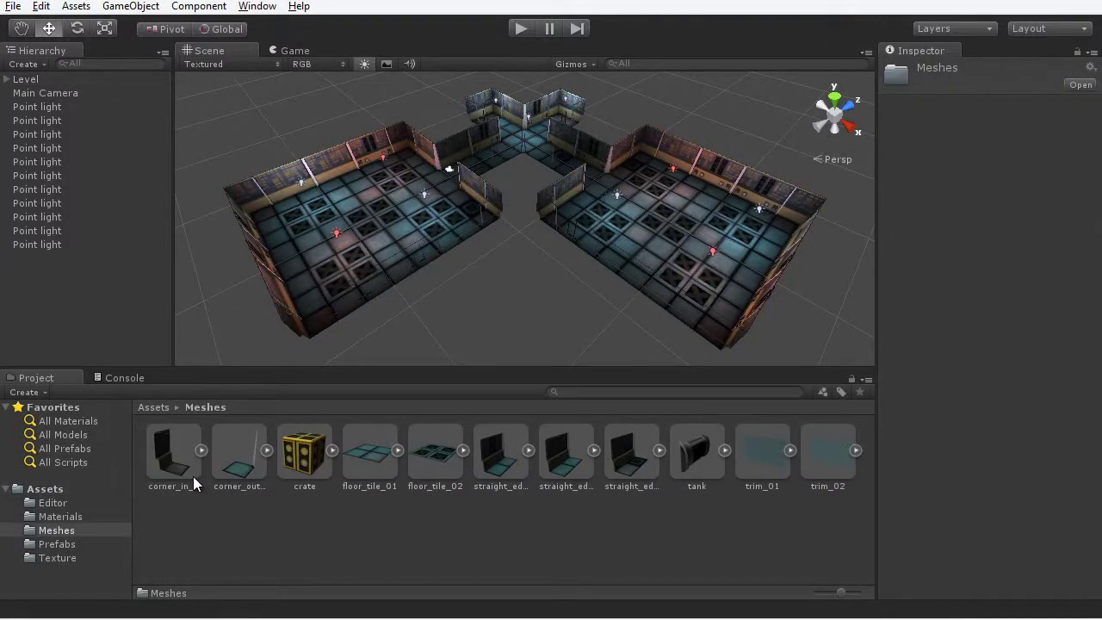
left_click(160, 461)
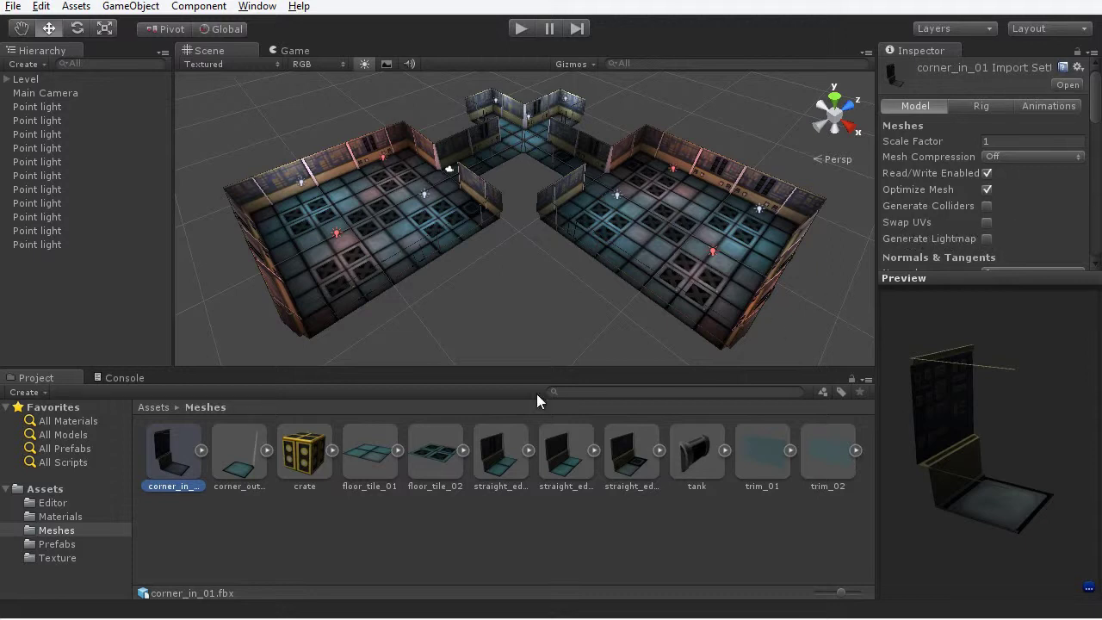
left_click(246, 458)
left_click(306, 451)
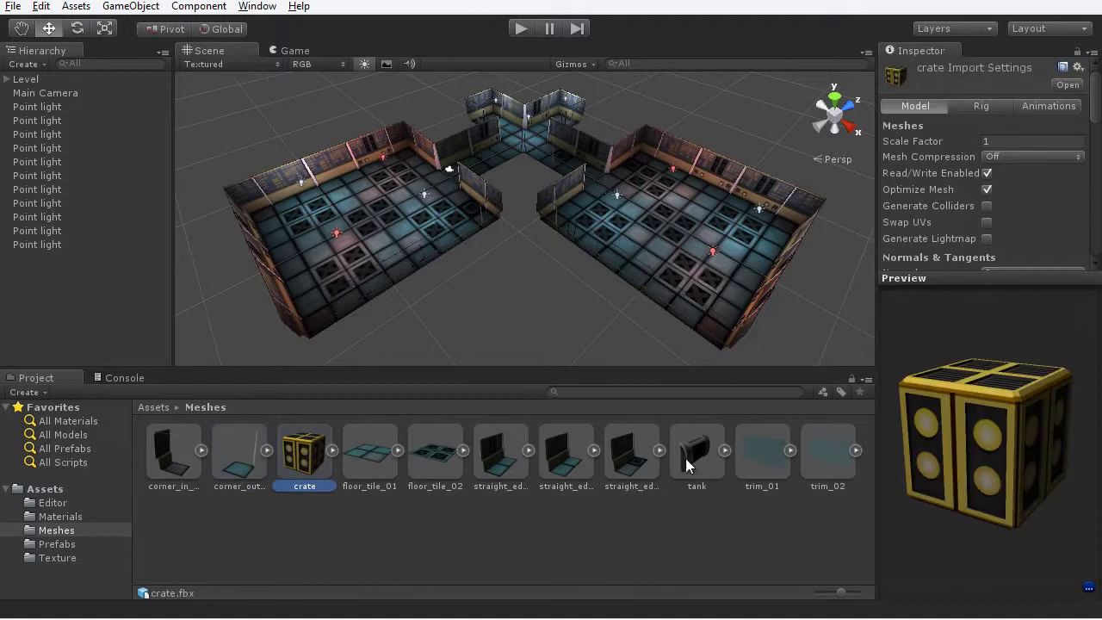
left_click(172, 465)
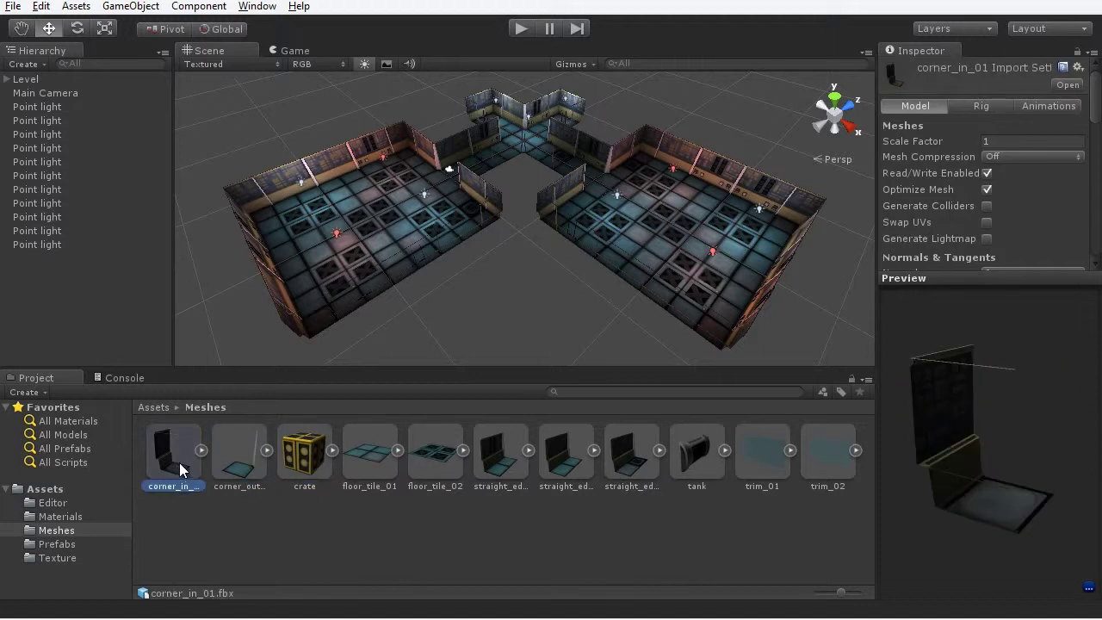
left_click(825, 461, "shift")
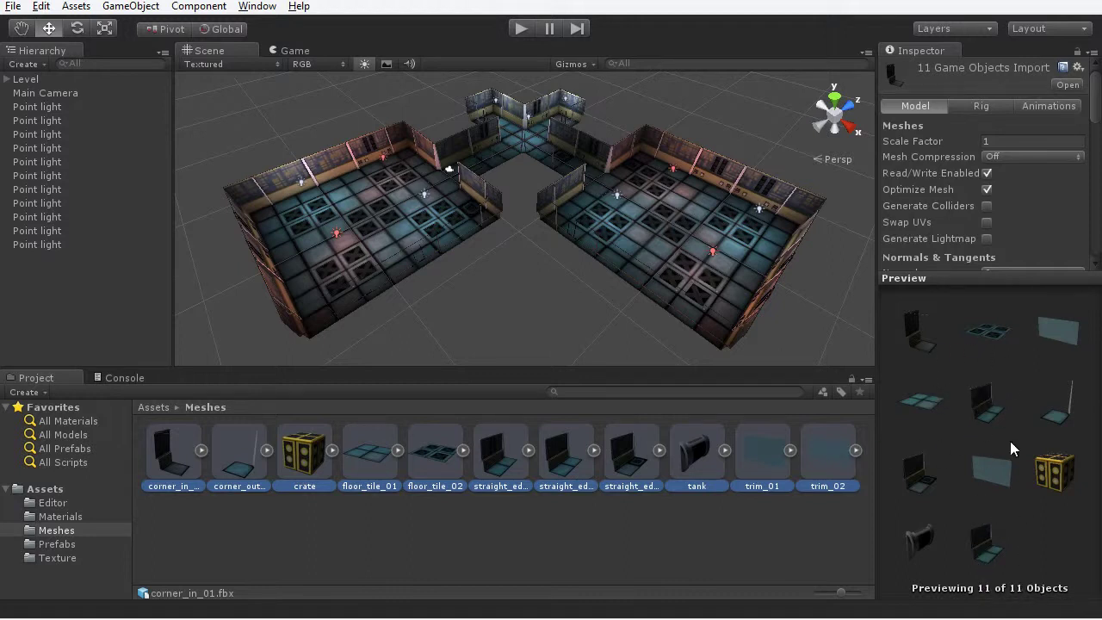
left_click(986, 239)
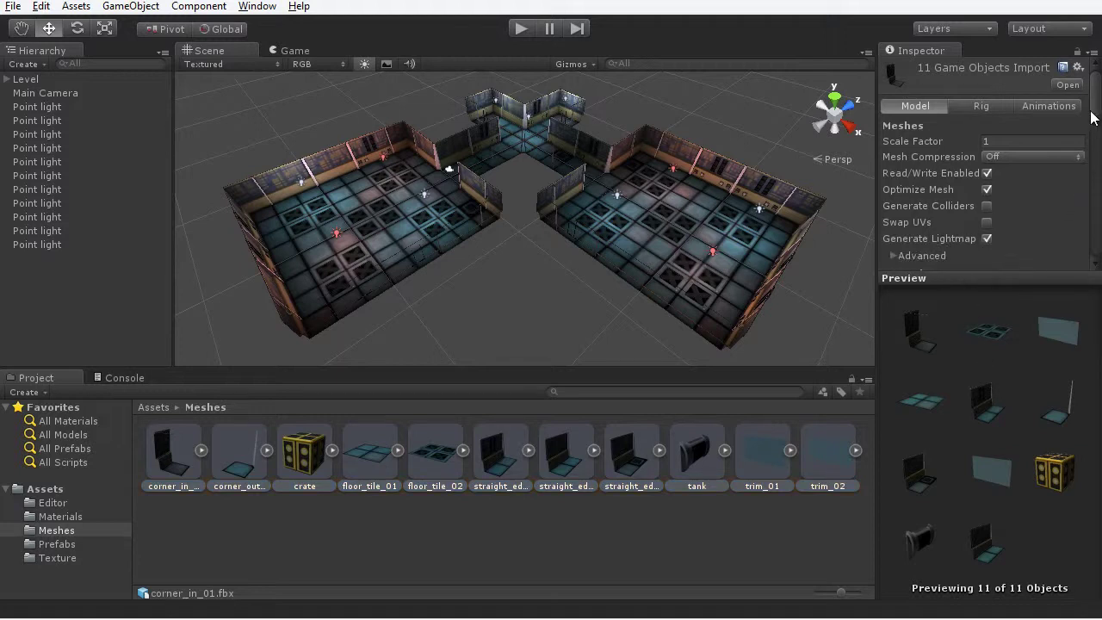
left_click_drag(1096, 101, 1098, 161)
scroll(1076, 176, "up", 1)
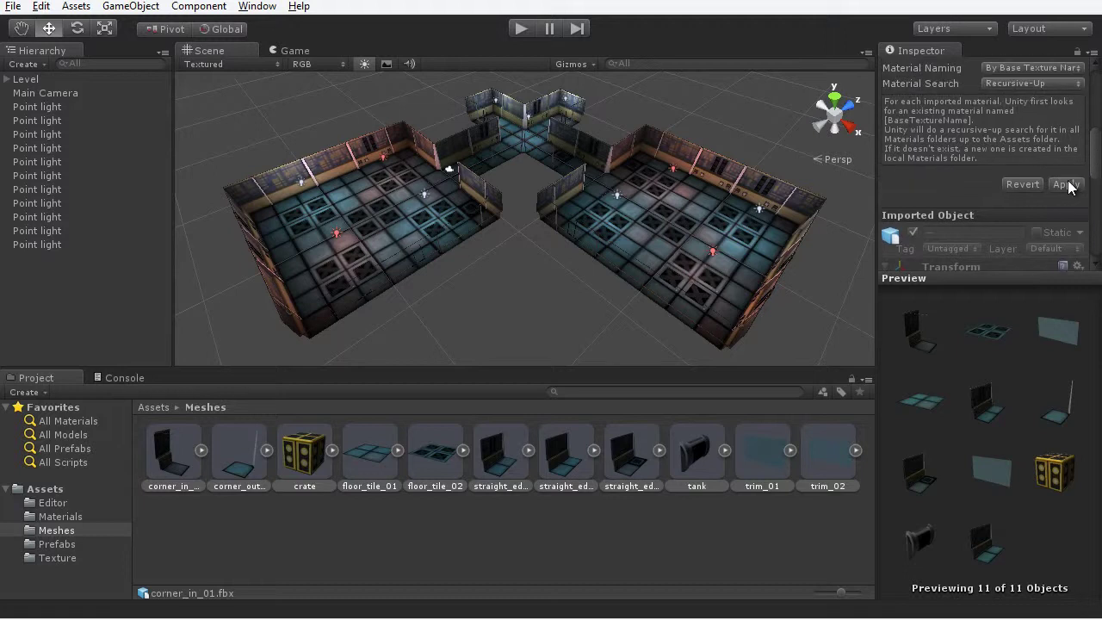
left_click(1066, 184)
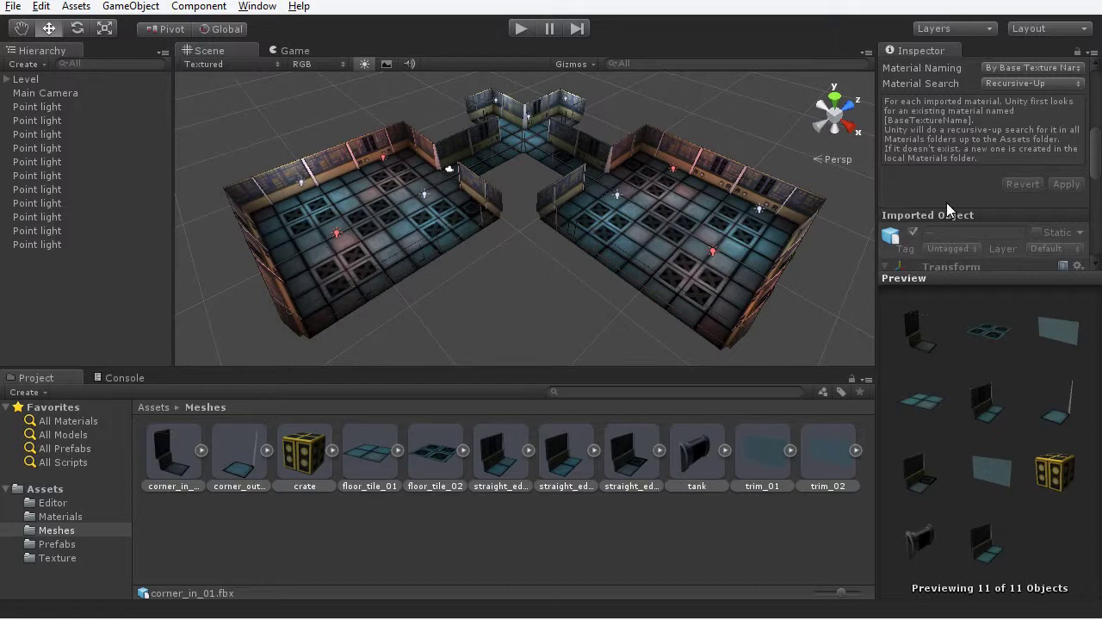
left_click(546, 319)
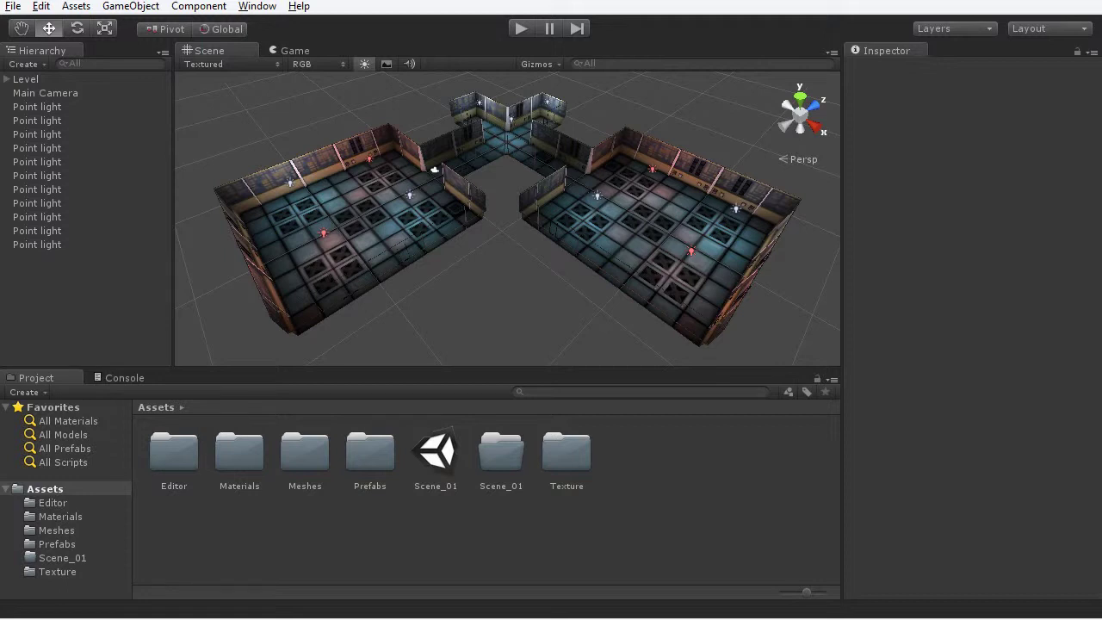
Check the static flag on the Level object and on several of its corner and floor section children.
left_click(26, 79)
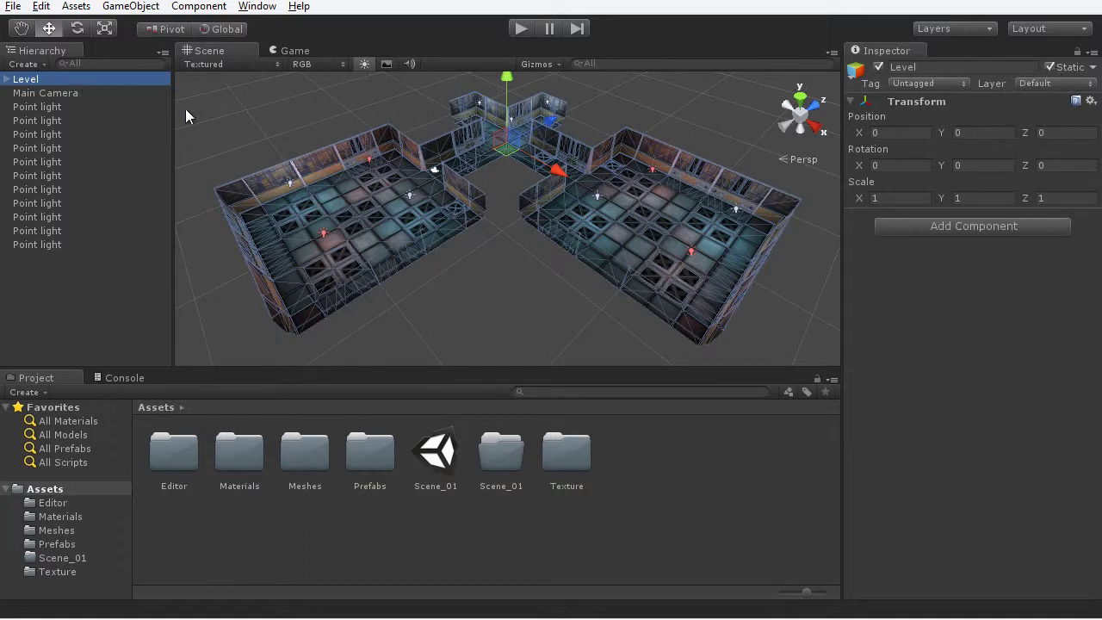
left_click(7, 79)
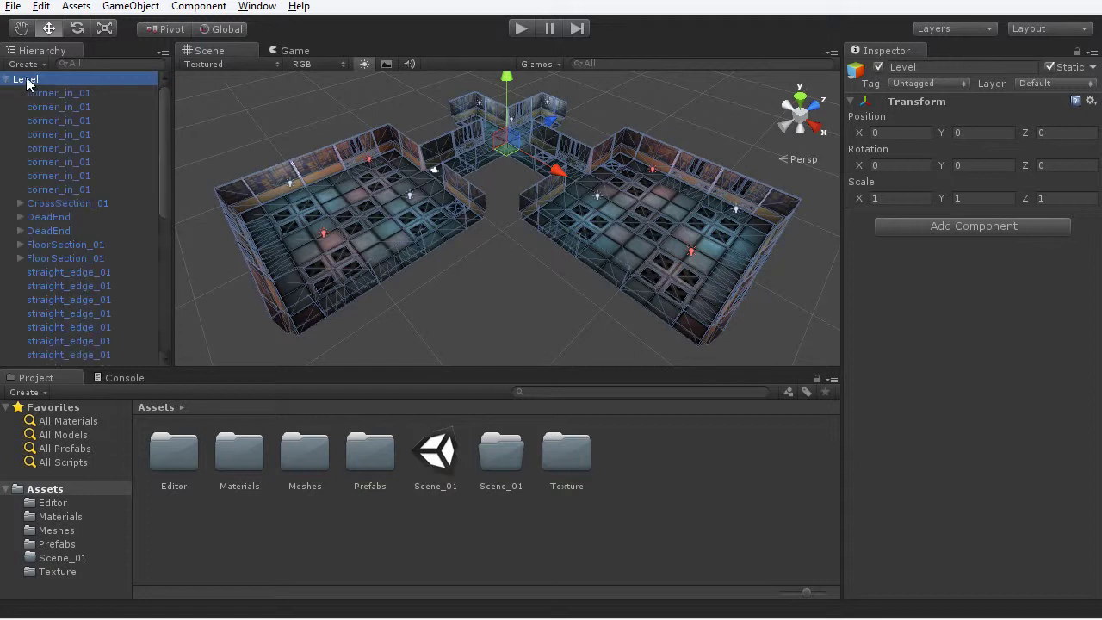
left_click(83, 95)
left_click(83, 134)
left_click(84, 176)
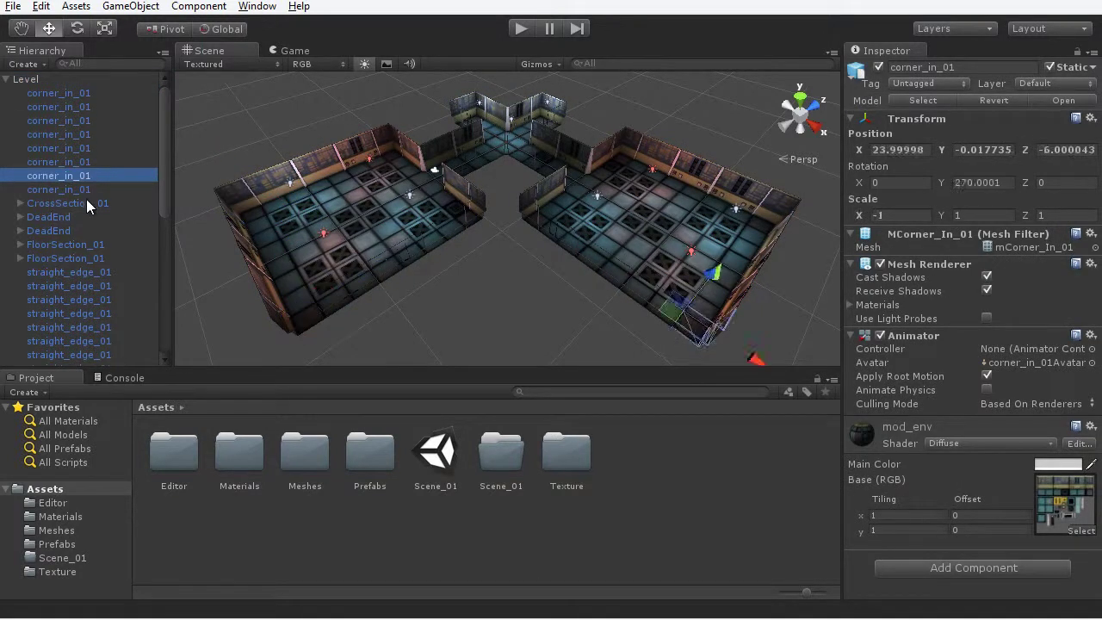
left_click(64, 244)
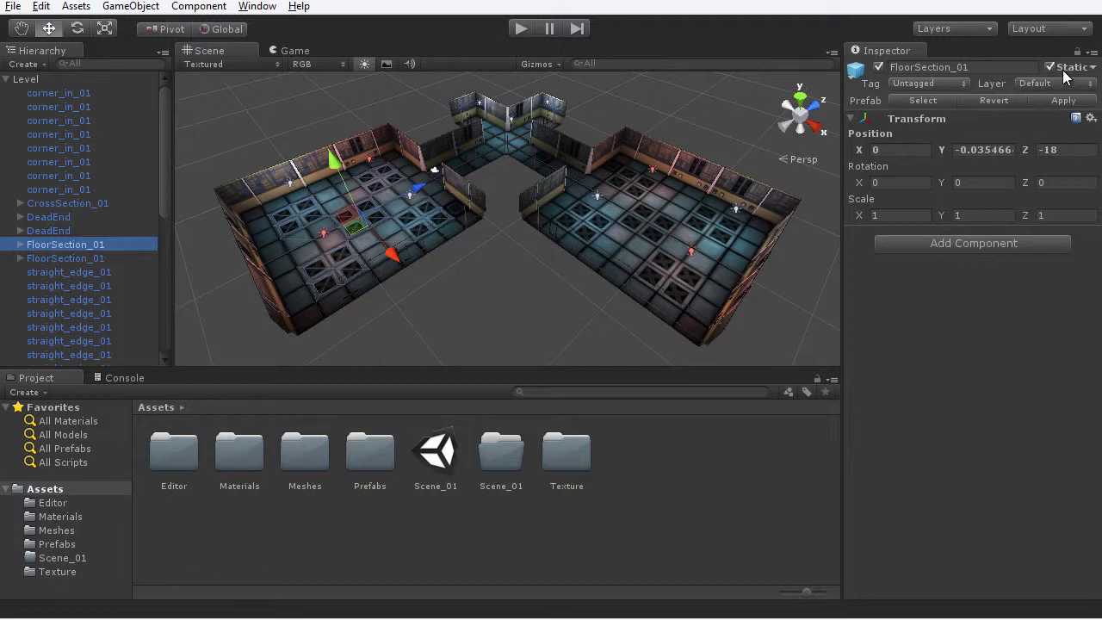
left_click(7, 80)
left_click(68, 81)
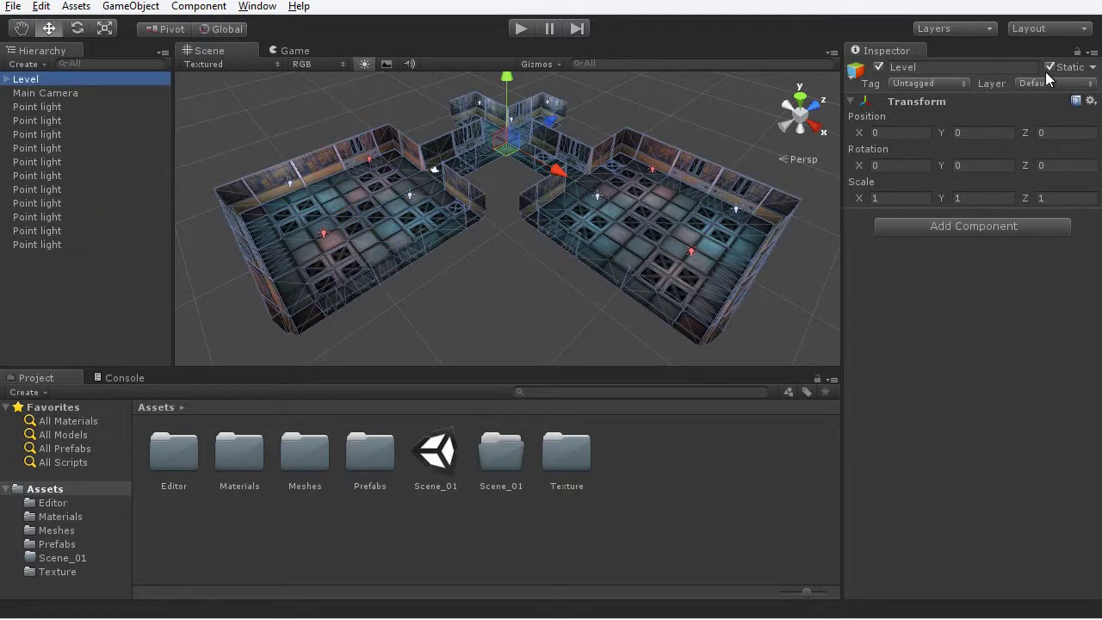
left_click(799, 316)
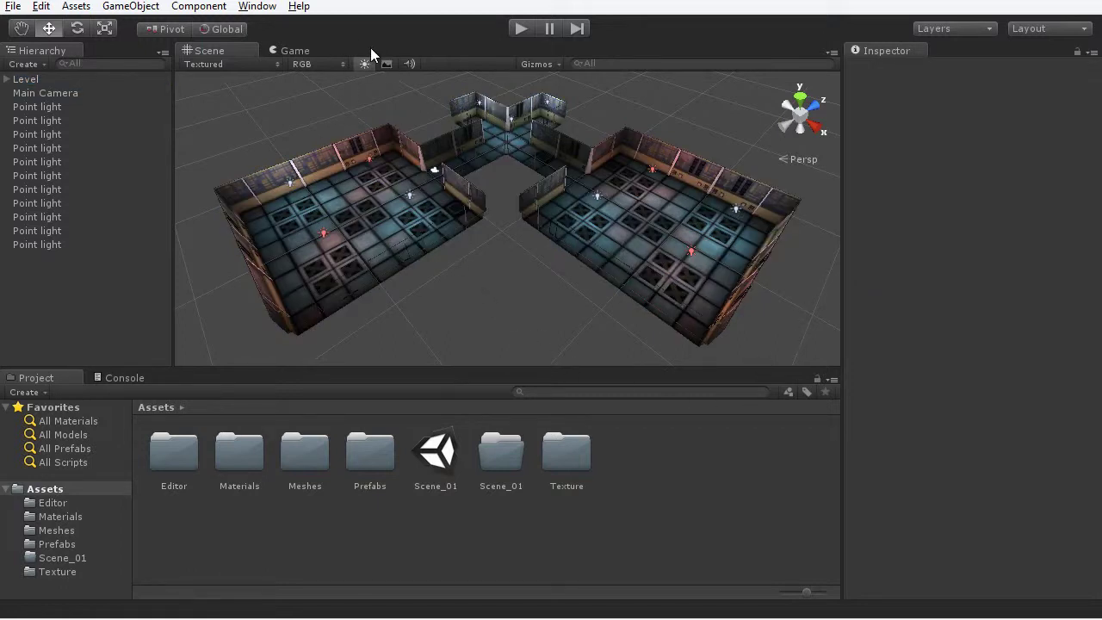
Open the Lightmapping window and dock it beside the Inspector.
left_click(257, 6)
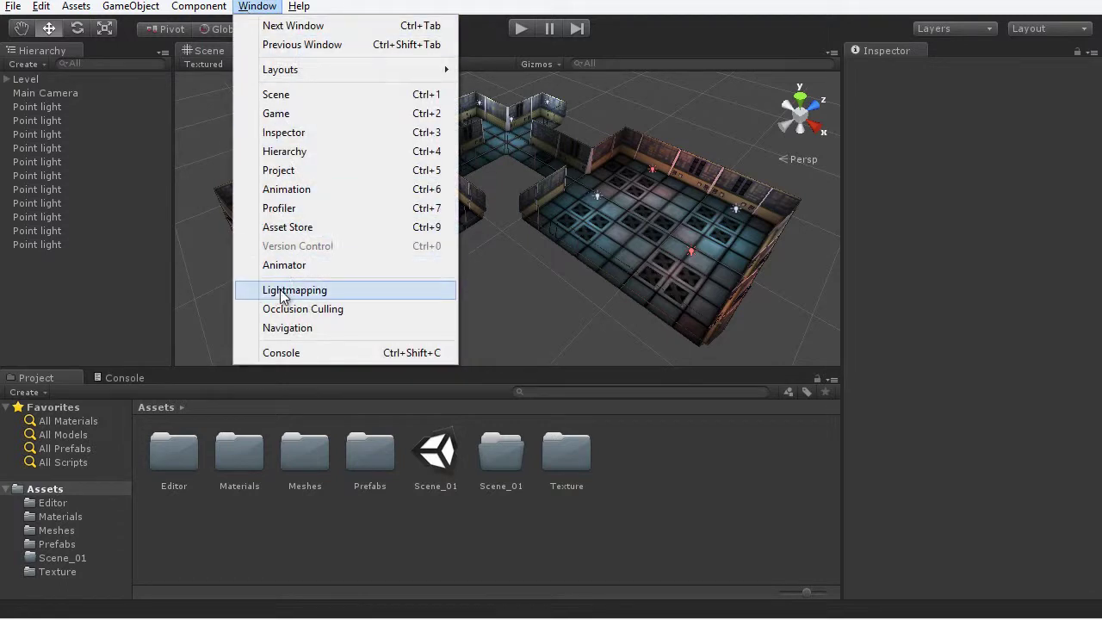
left_click(403, 290)
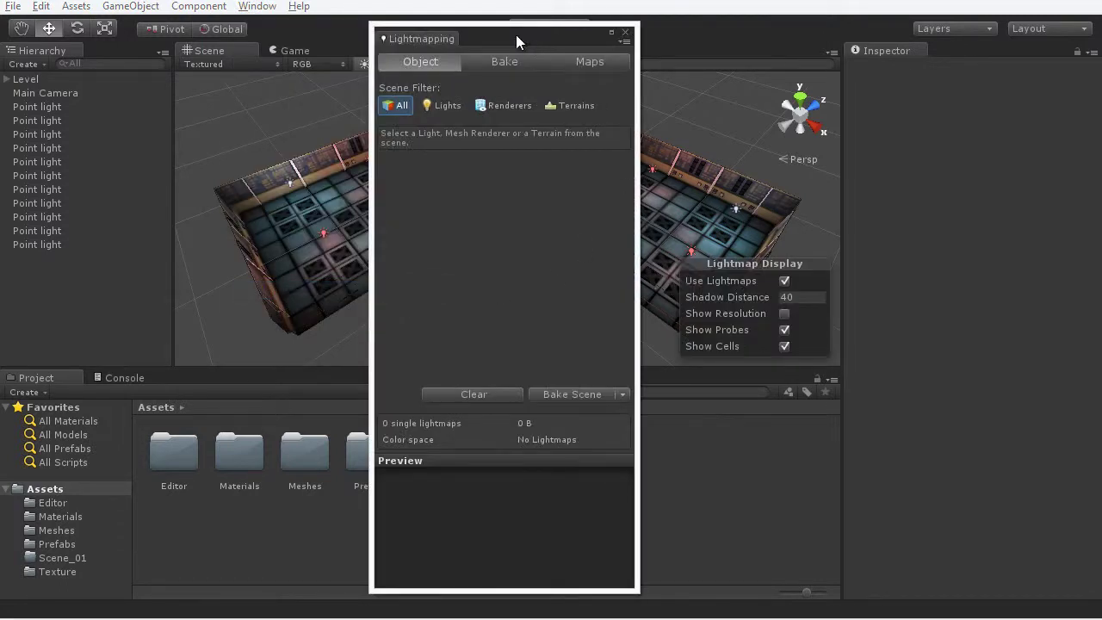
left_click_drag(516, 34, 555, 41)
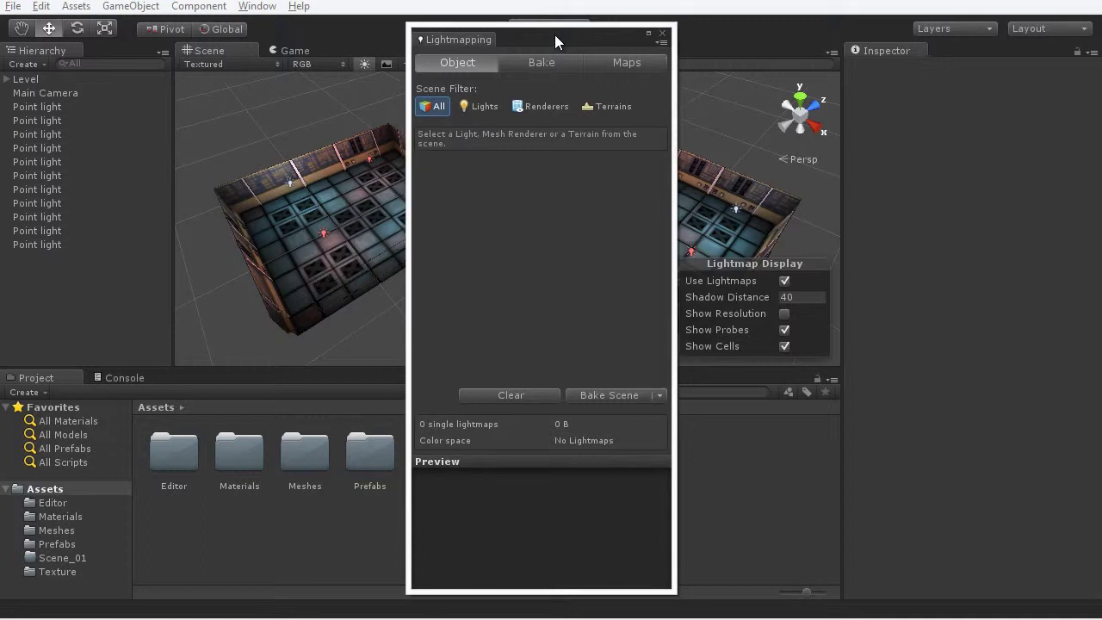
left_click_drag(455, 45, 948, 53)
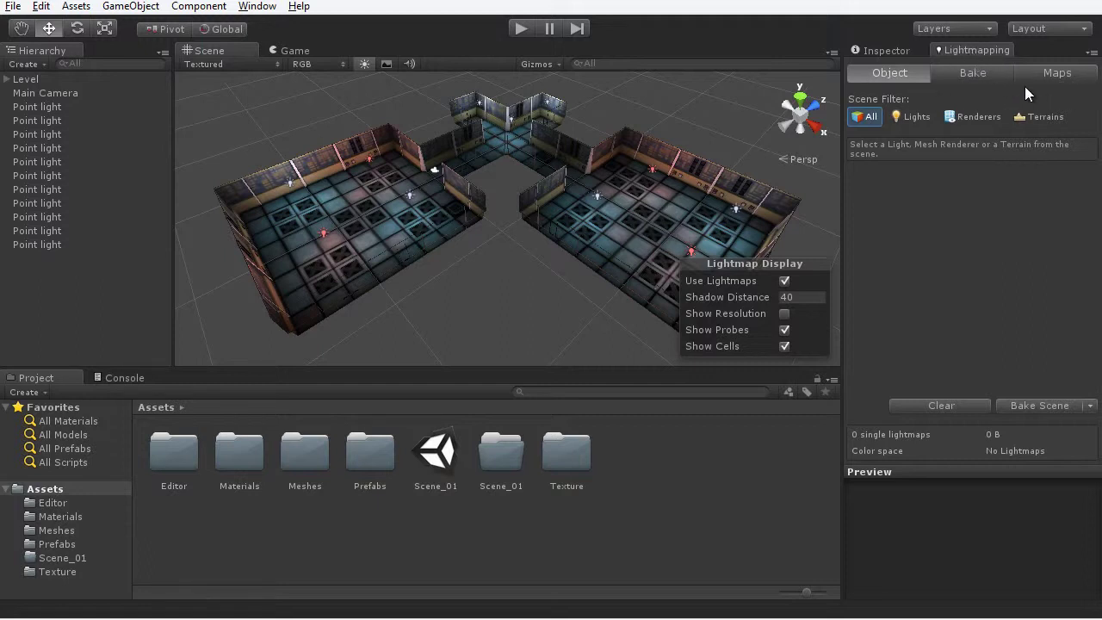
Bake single lightmaps for the scene with Bounce Intensity 1.94 and a resolution of 20 texels per world unit.
left_click(972, 74)
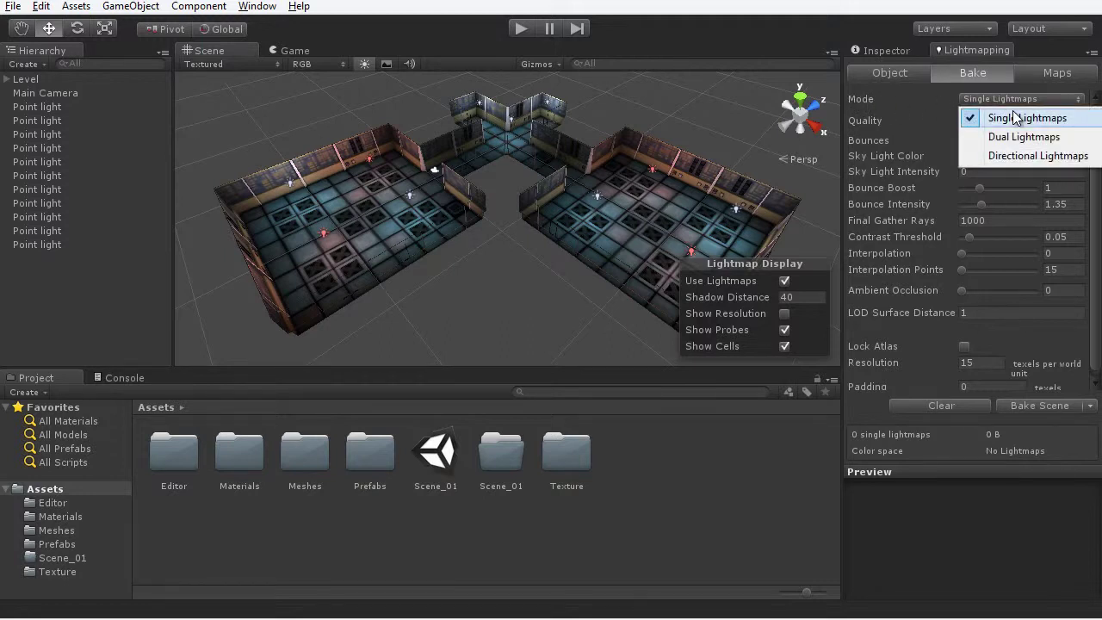
left_click(1054, 125)
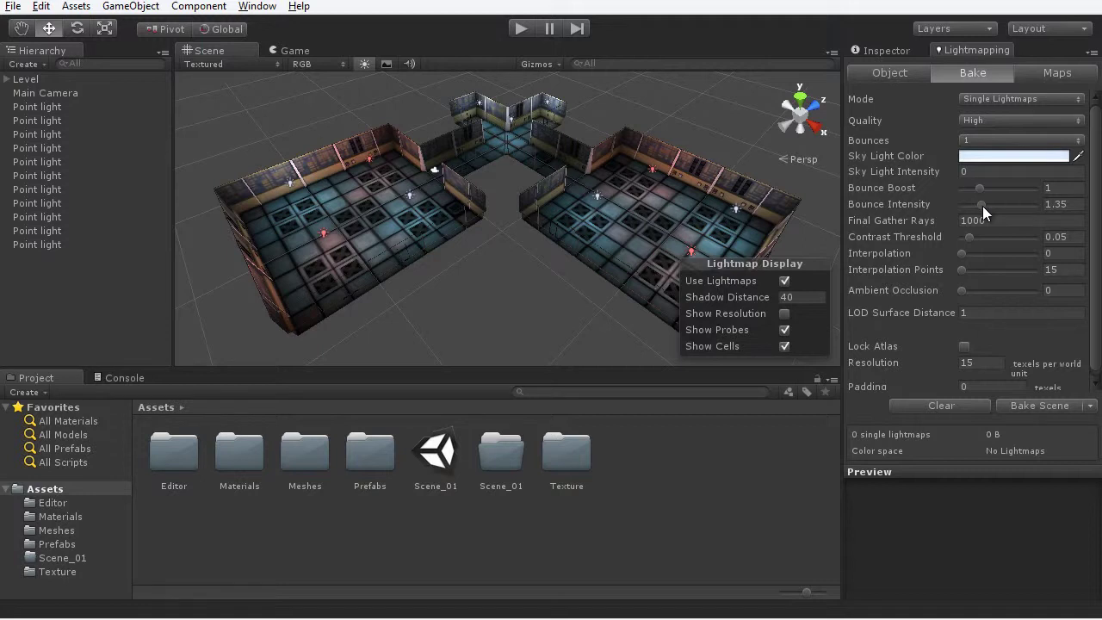
left_click_drag(982, 205, 991, 206)
left_click(983, 362)
type("20")
left_click(1030, 408)
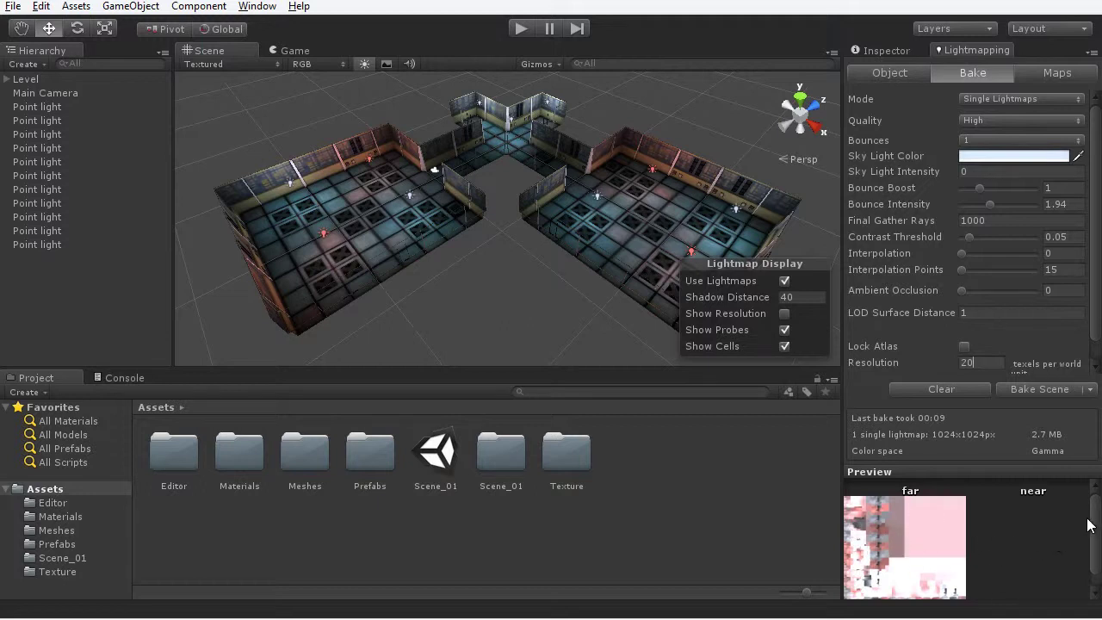
Delete every point light to check the baked lighting on its own, and undo the deletion.
left_click_drag(1092, 525, 1097, 539)
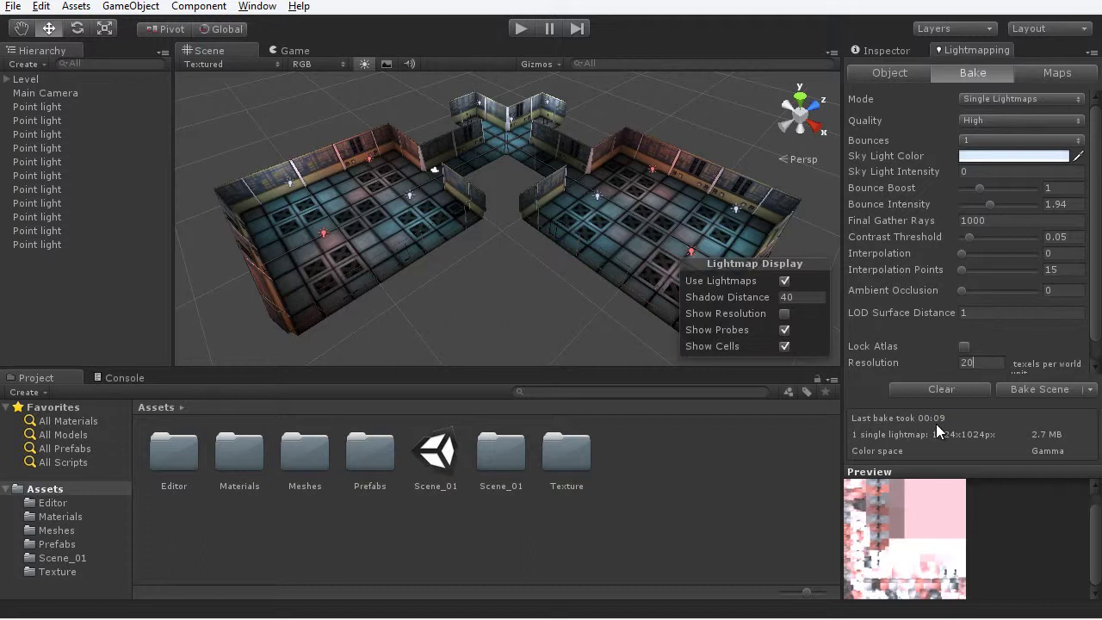
left_click(42, 104)
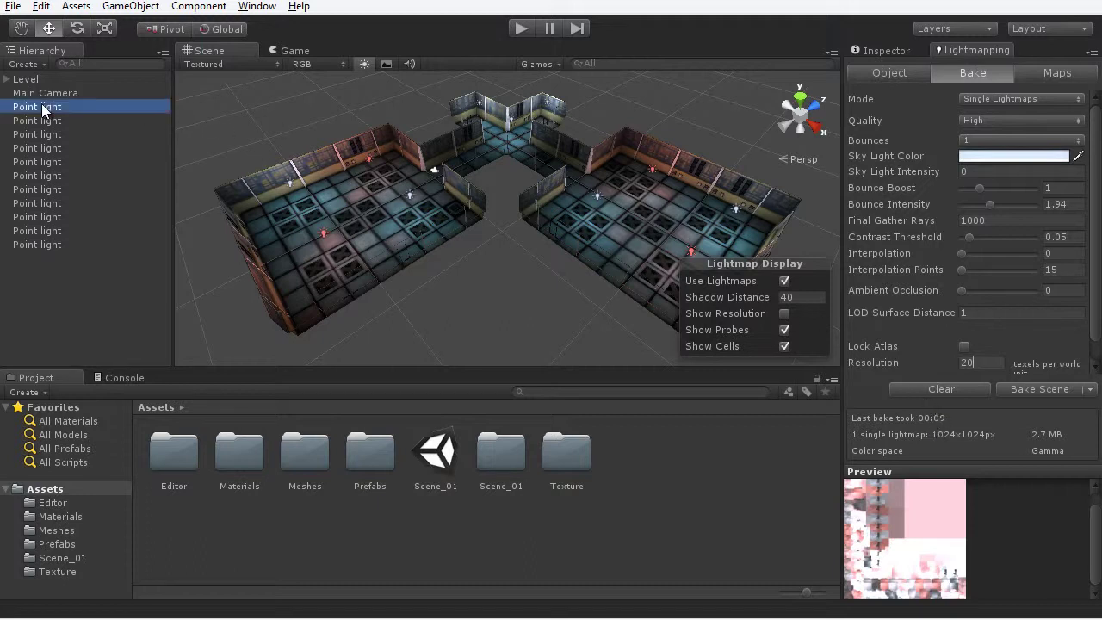
left_click(54, 243, "shift")
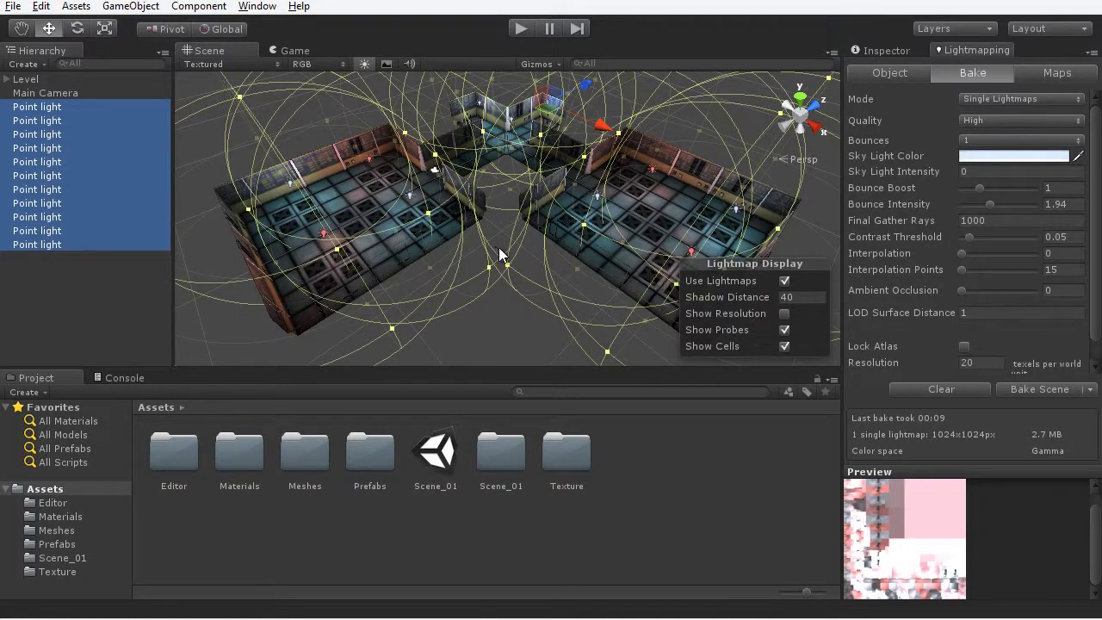
key("Delete")
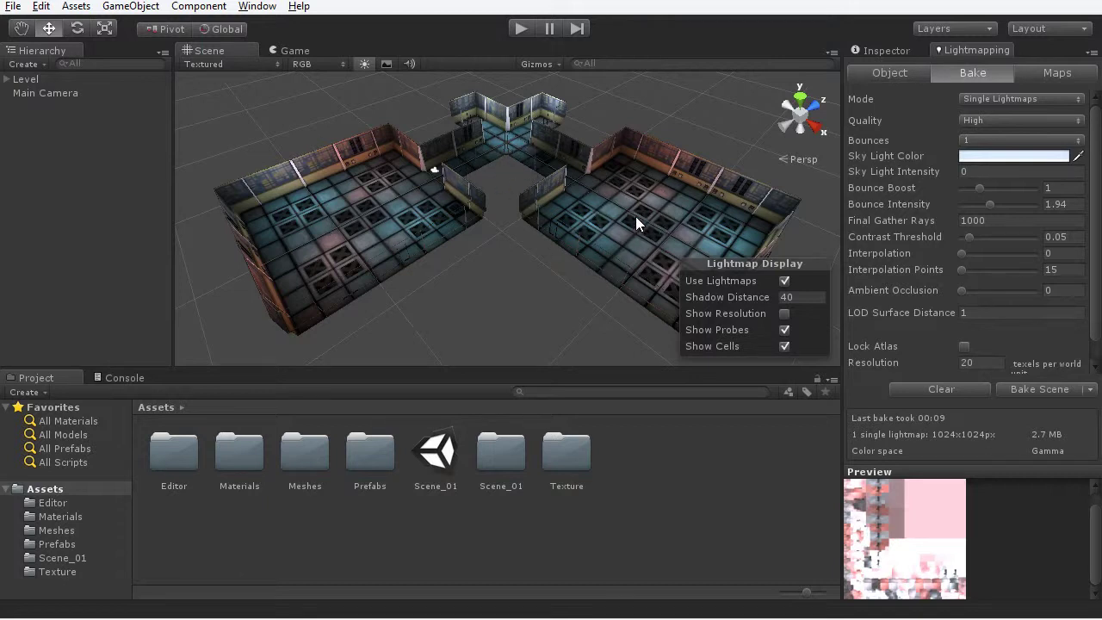
key("ctrl+z")
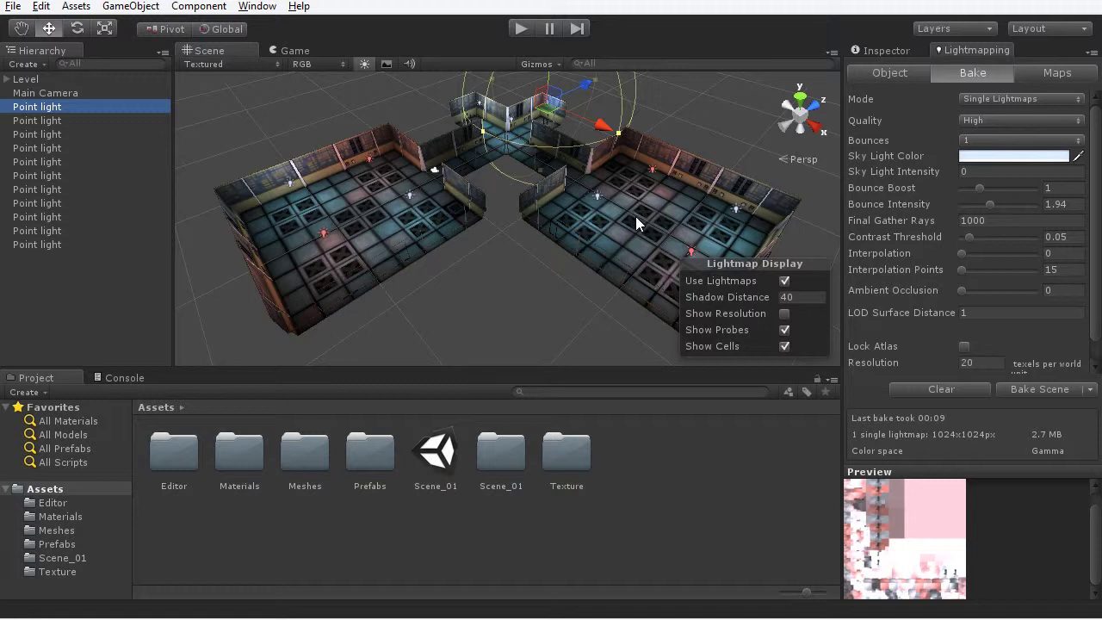
left_click(480, 279)
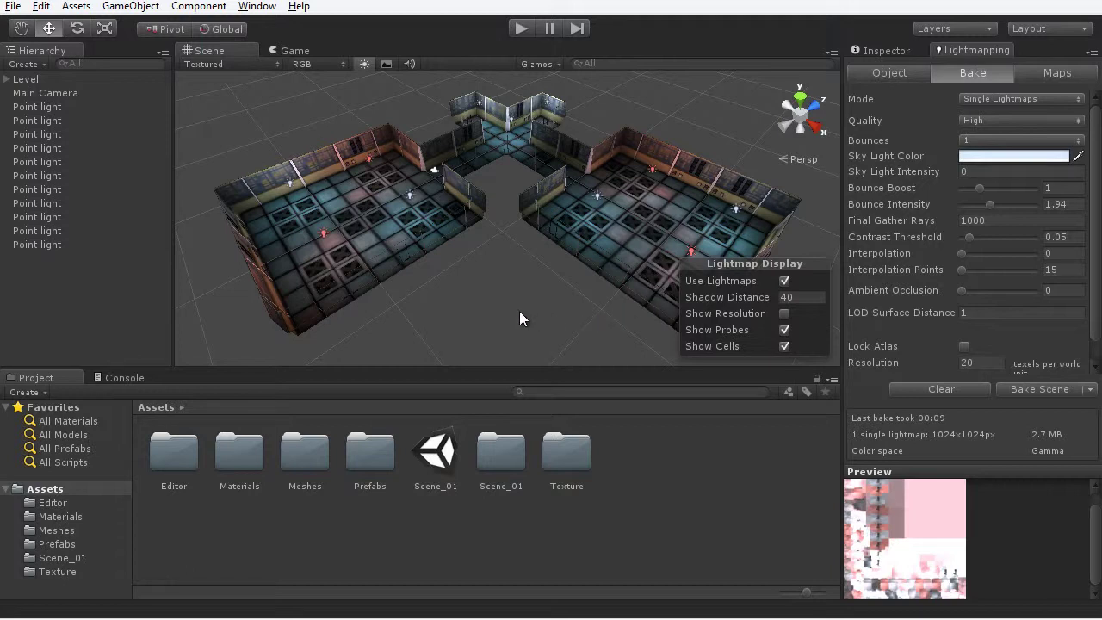
Close the Lightmapping window and examine the baked rooms and corridors up close in a maximized scene view.
right_click(979, 49)
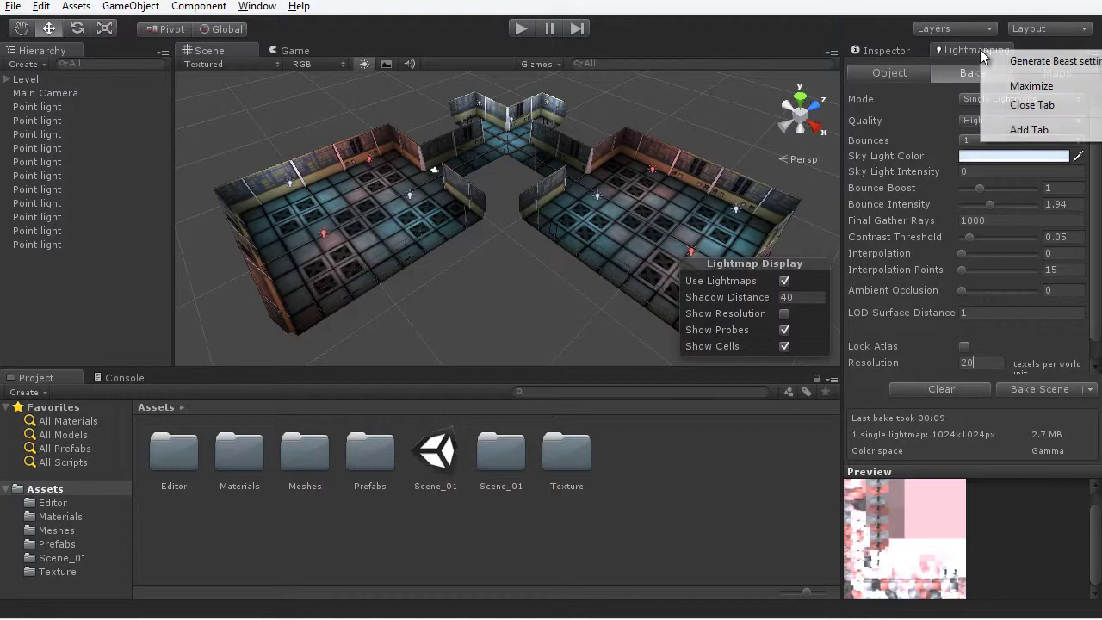
left_click(1023, 106)
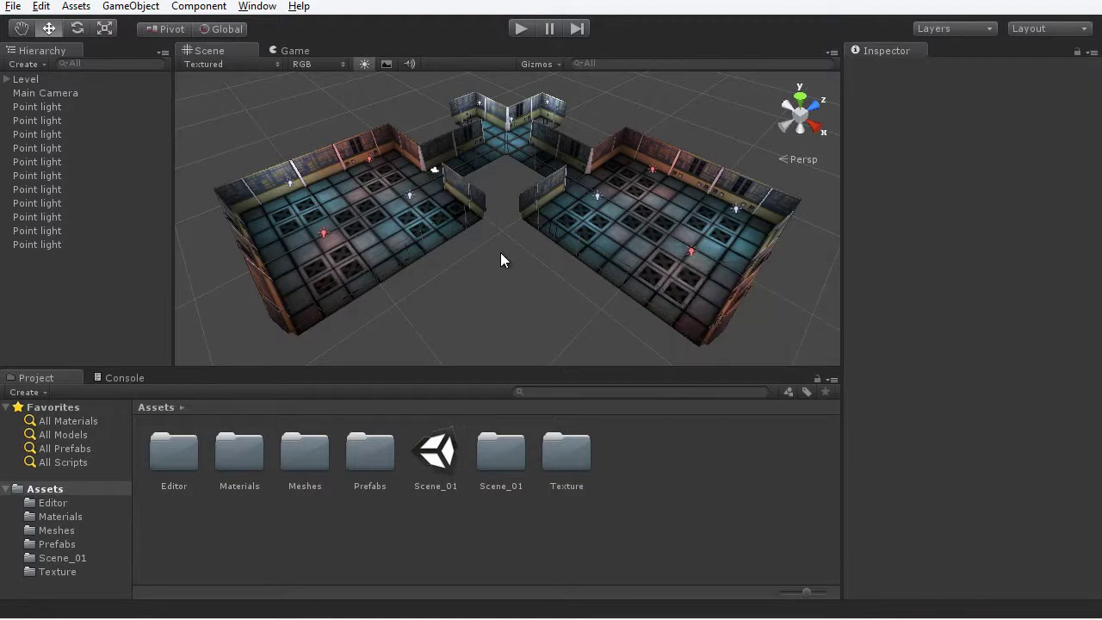
key("shift+space")
scroll(775, 353, "up", 10)
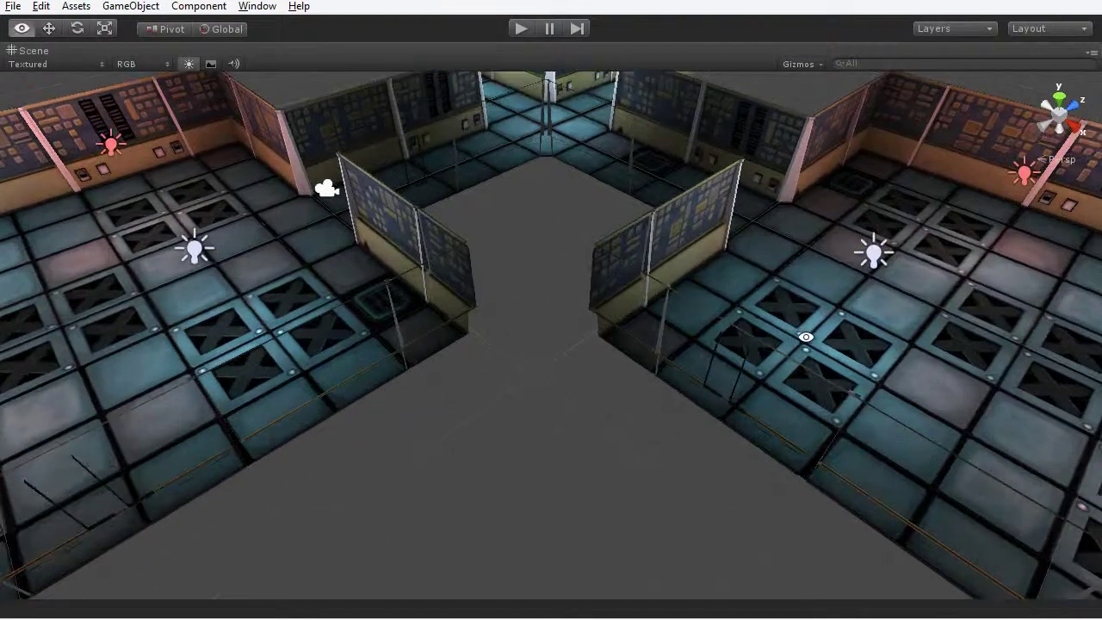
left_click_drag(805, 337, 371, 240, "alt")
scroll(541, 308, "down", 5)
left_click_drag(541, 307, 568, 358, "alt")
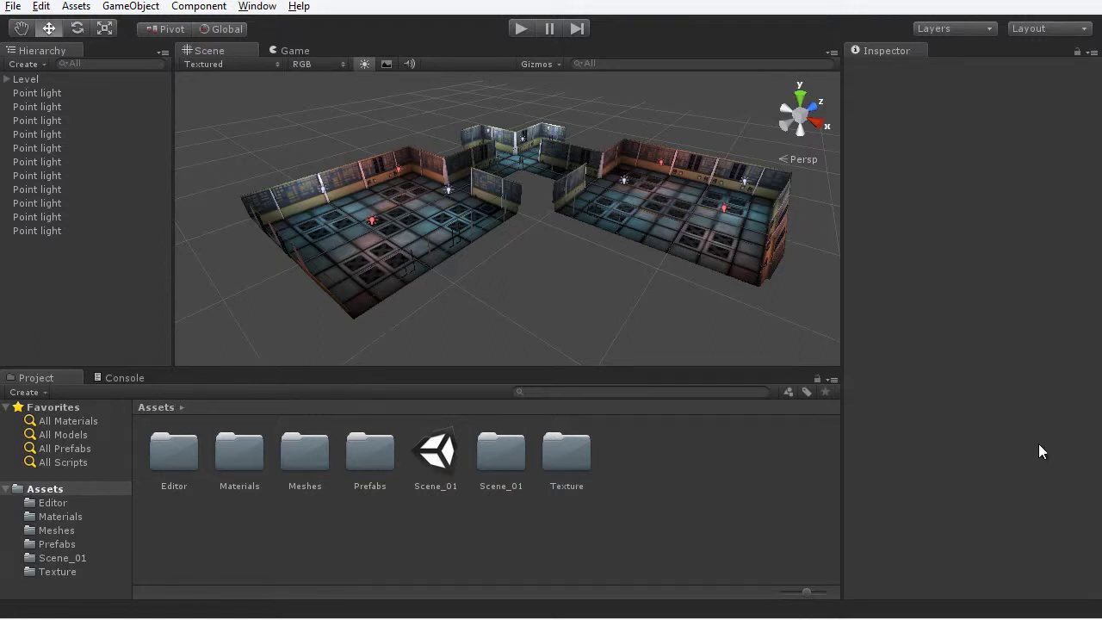
Import the Character Controller package with all of its items.
left_click(76, 6)
mouse_move(110, 128)
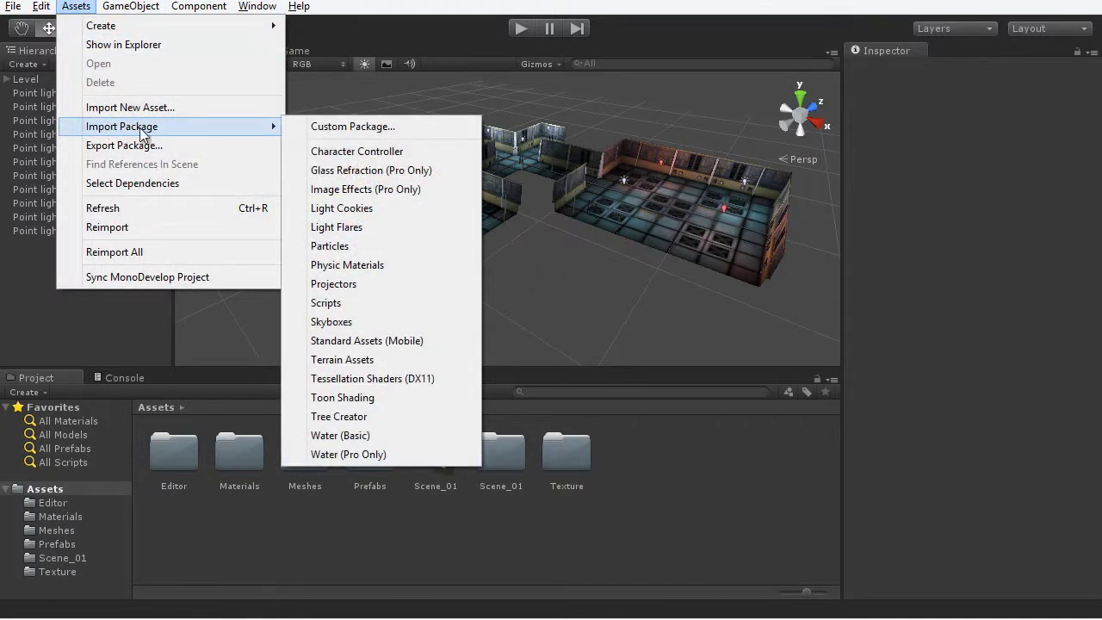
left_click(454, 157)
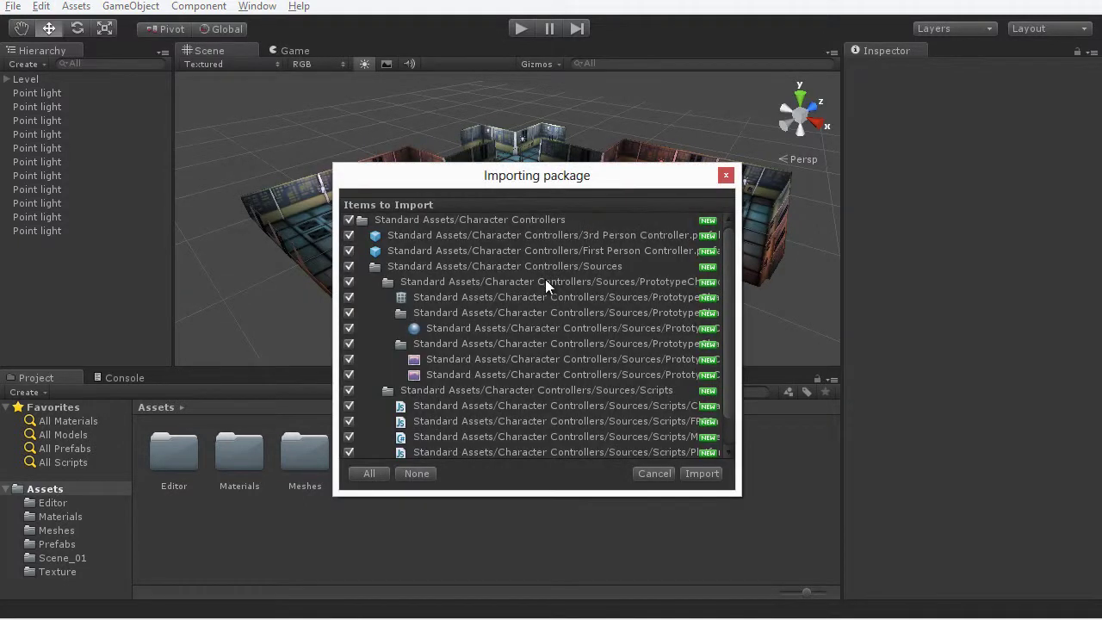
mouse_move(574, 185)
left_mouse_down()
mouse_move(597, 176)
mouse_move(582, 170)
left_mouse_up()
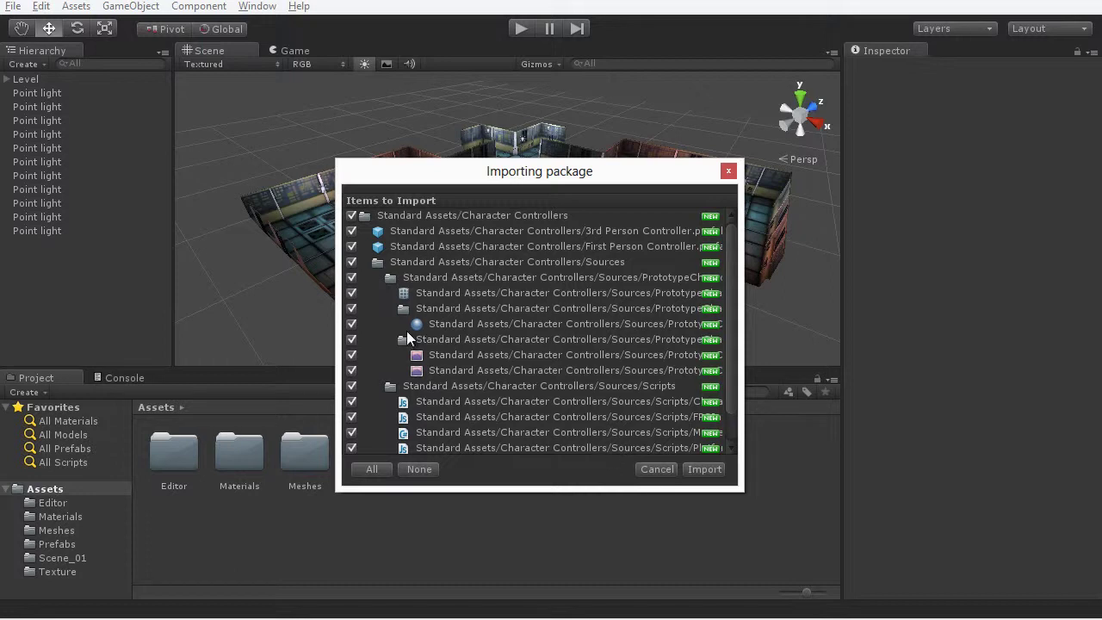
left_click(703, 470)
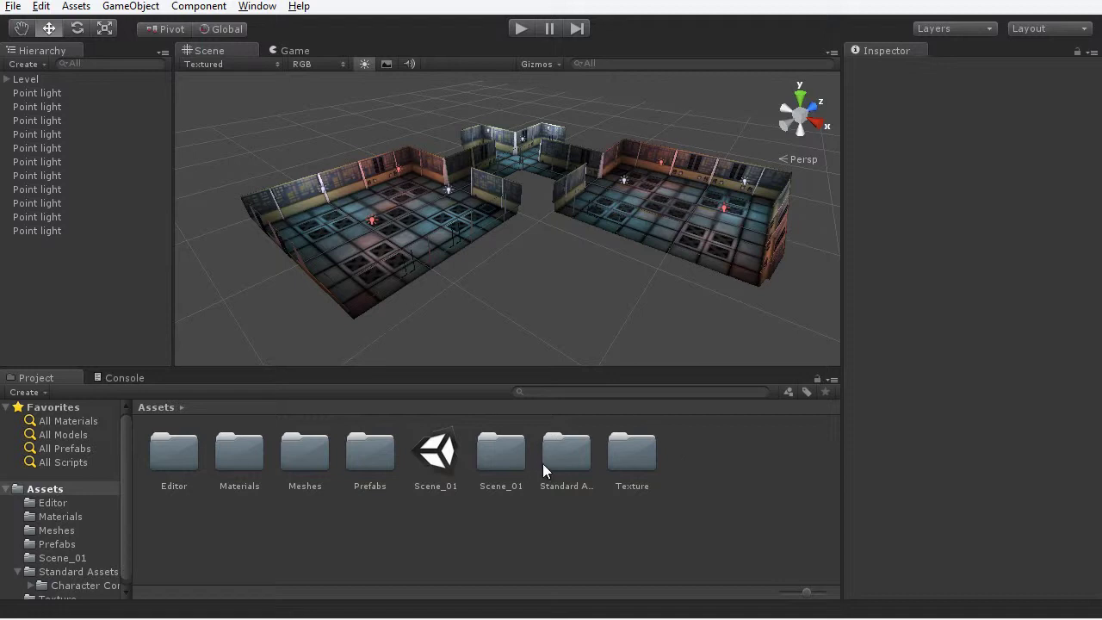
Place the First Person Controller prefab from the Character Controllers folder in the scene at position 0, 0, 0.
double_click(566, 453)
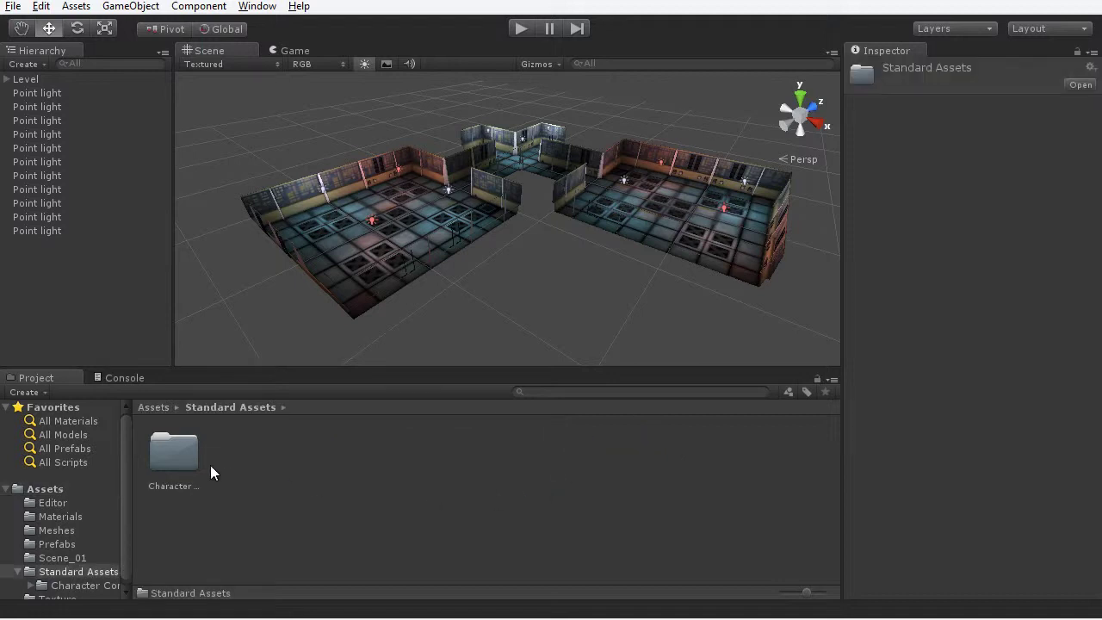
double_click(175, 458)
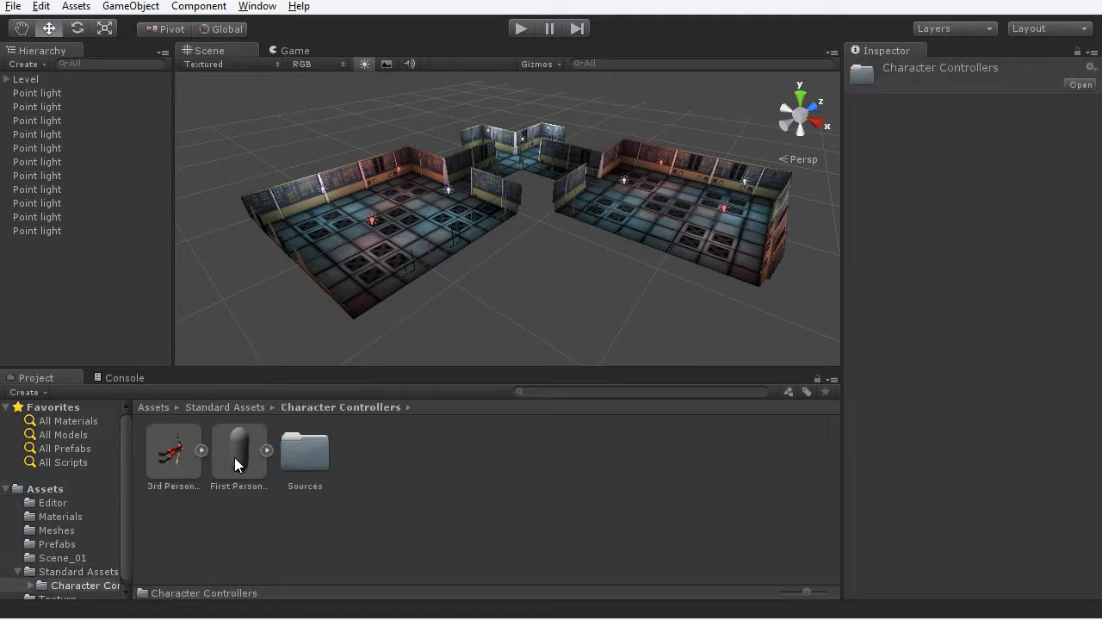
left_click_drag(234, 457, 416, 201)
left_click(892, 148)
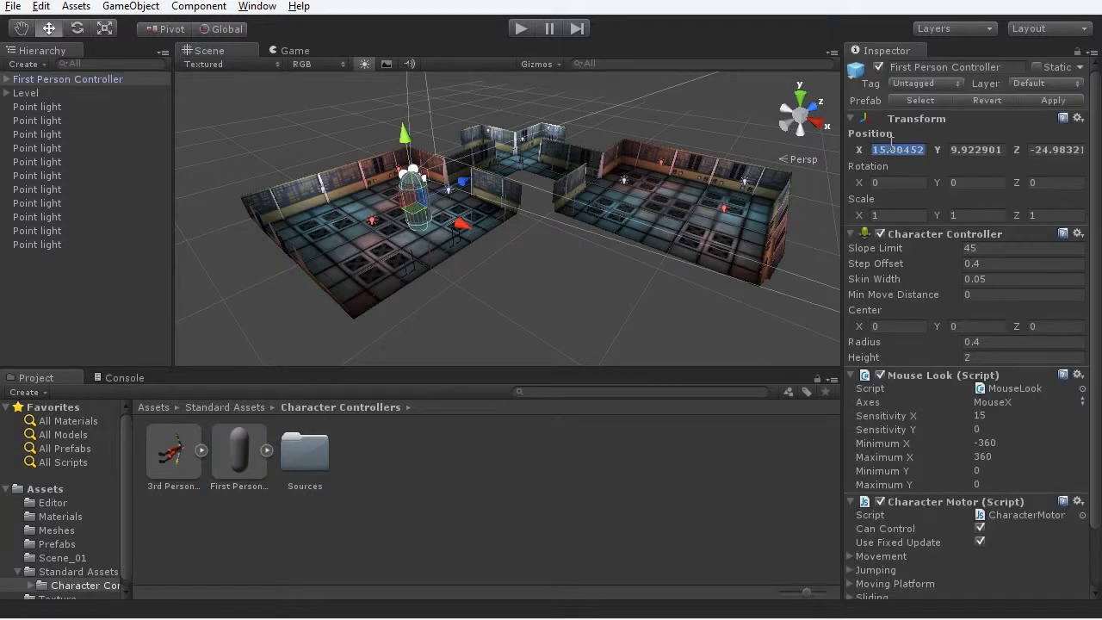
type("0")
key("Tab")
type("0")
key("Tab")
type("0")
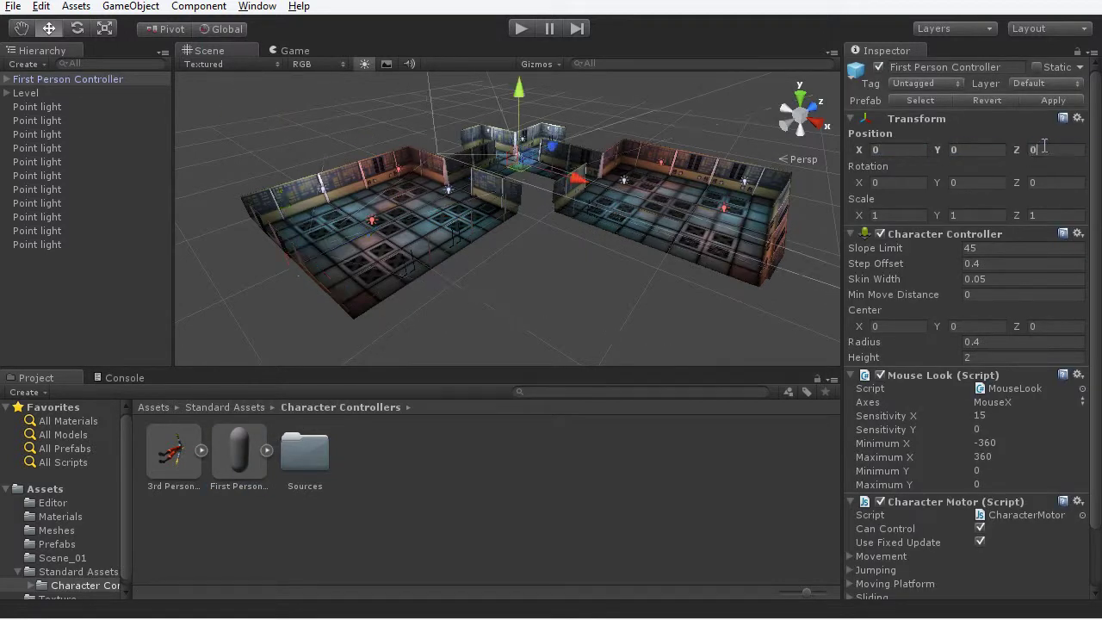
Raise the First Person Controller above the corridor floor to a Y position of about 1.36.
left_click_drag(523, 212, 529, 237, "alt")
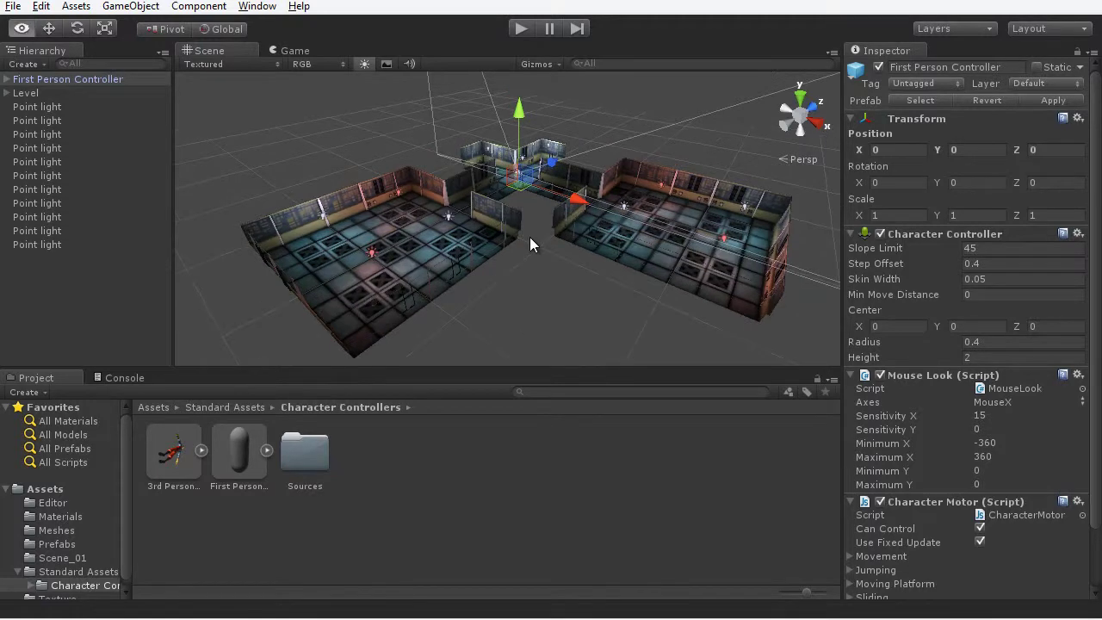
scroll(579, 249, "up", 2)
key("f")
left_click_drag(455, 229, 534, 206, "alt")
left_click_drag(507, 153, 508, 86)
left_click_drag(457, 256, 510, 215, "alt")
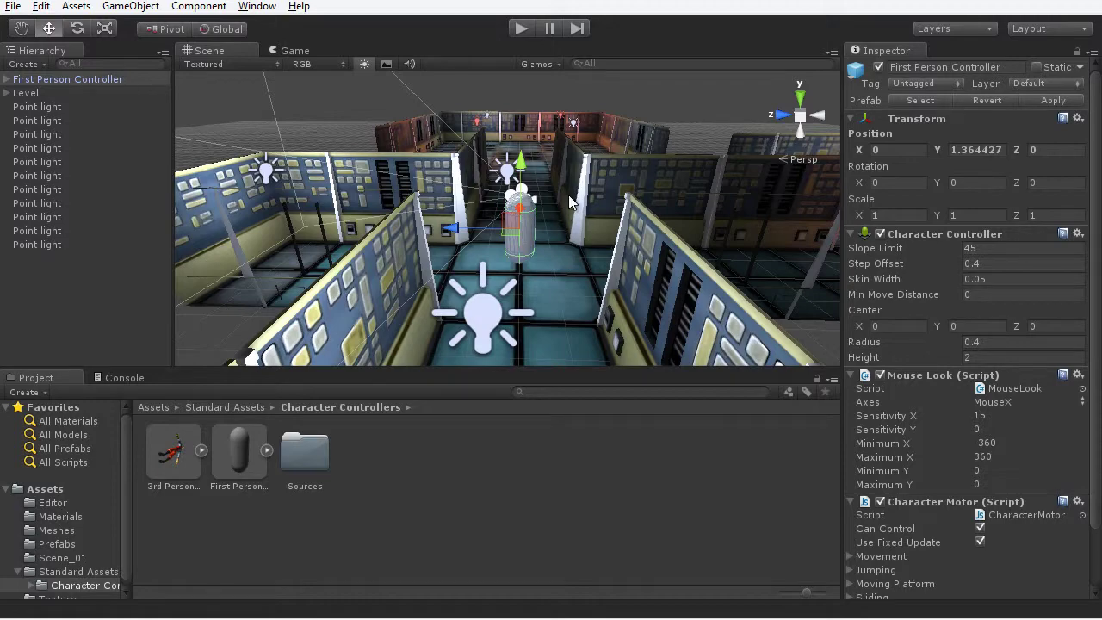
key("alt")
left_click_drag(658, 212, 451, 179, "alt")
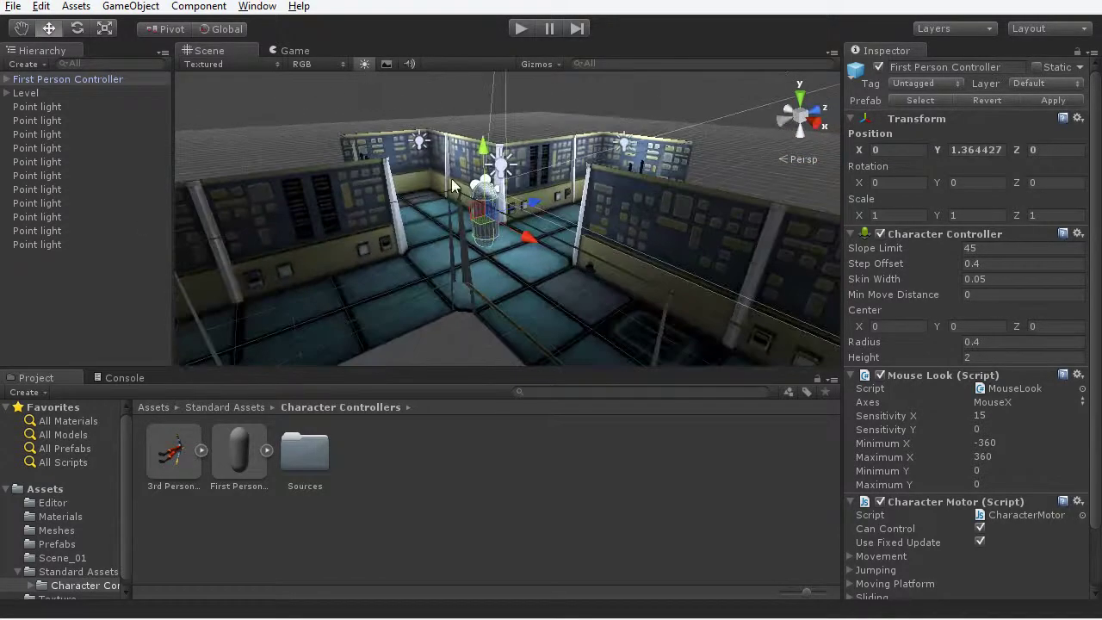
Play-test the level with the First Person Controller and stop play mode.
left_click(519, 30)
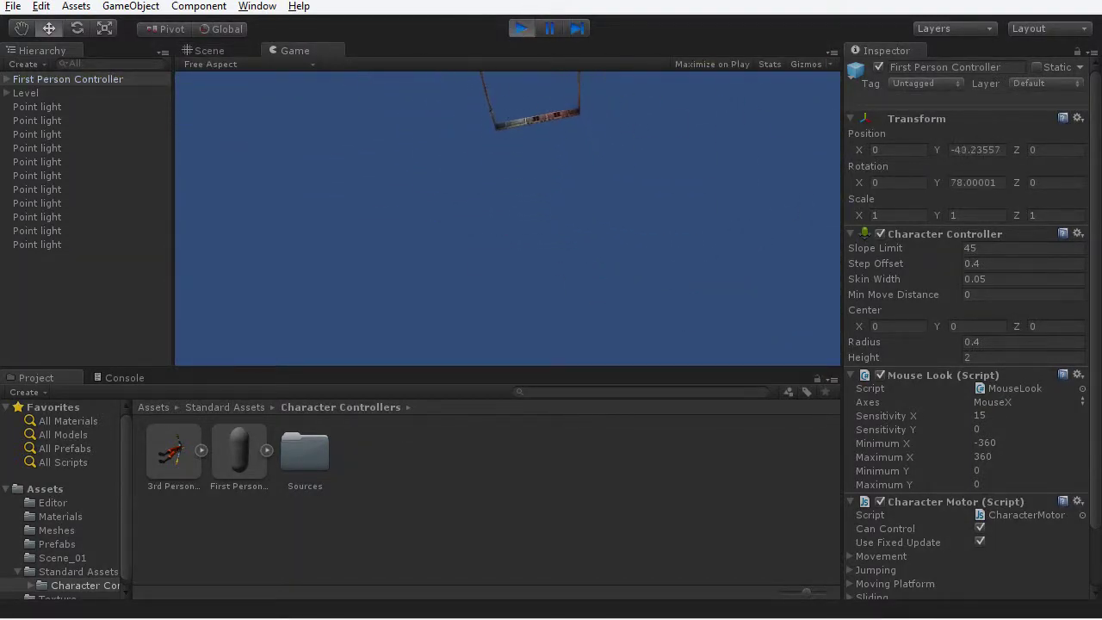
left_click(522, 30)
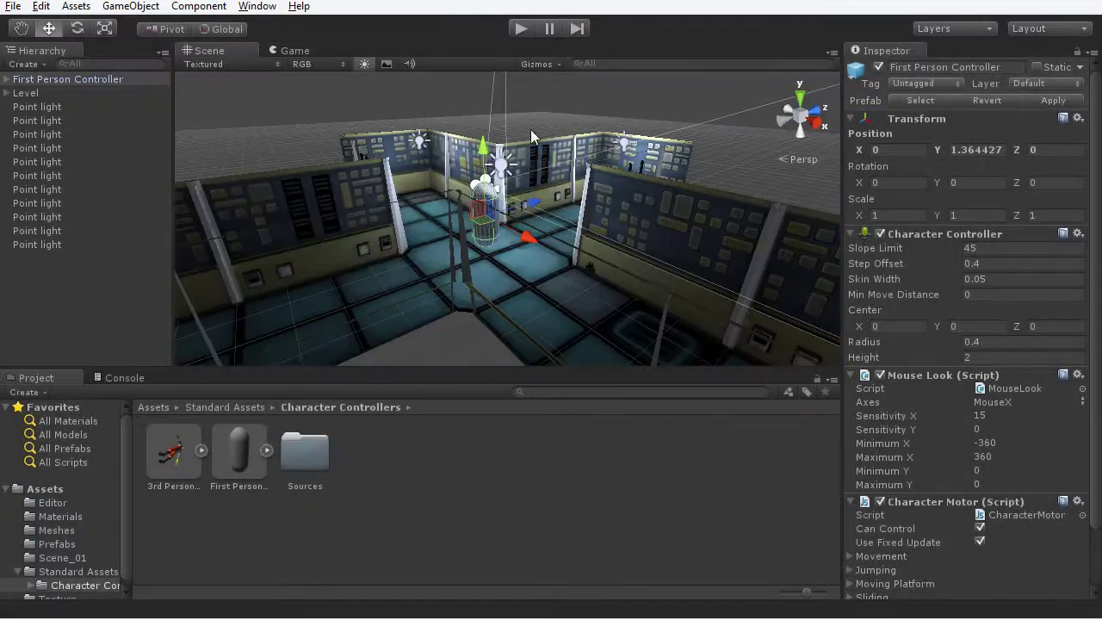
scroll(560, 241, "down", 8)
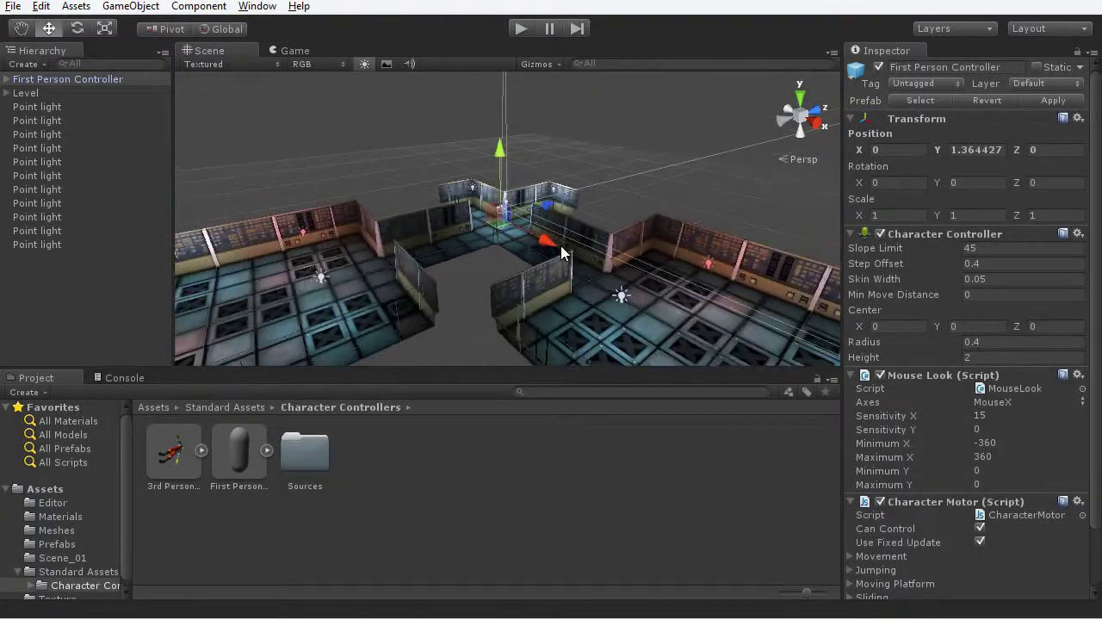
left_click_drag(560, 245, 584, 191, "alt")
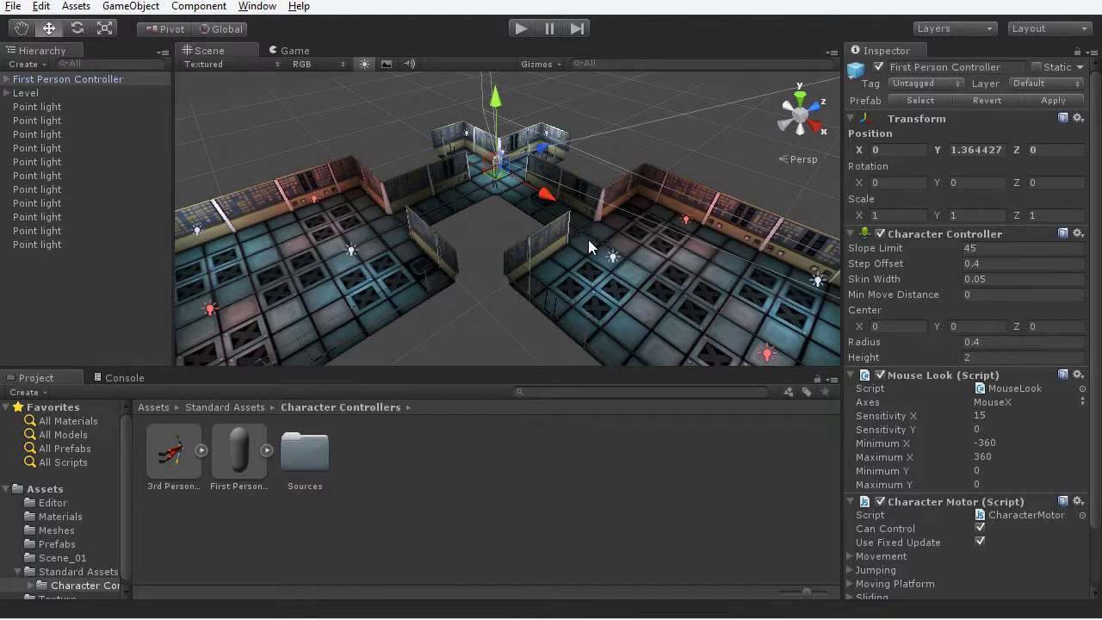
Examine the collider option in the import settings of all eleven models in the Meshes folder, and clear the selection.
left_click(57, 532)
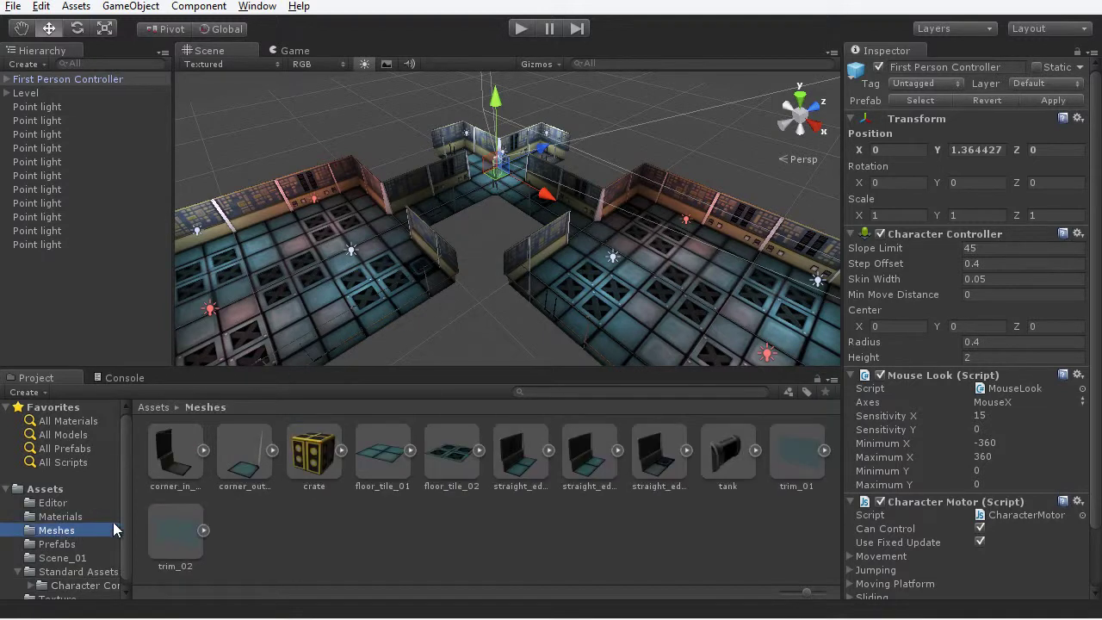
left_click(184, 456)
left_click(184, 551, "shift")
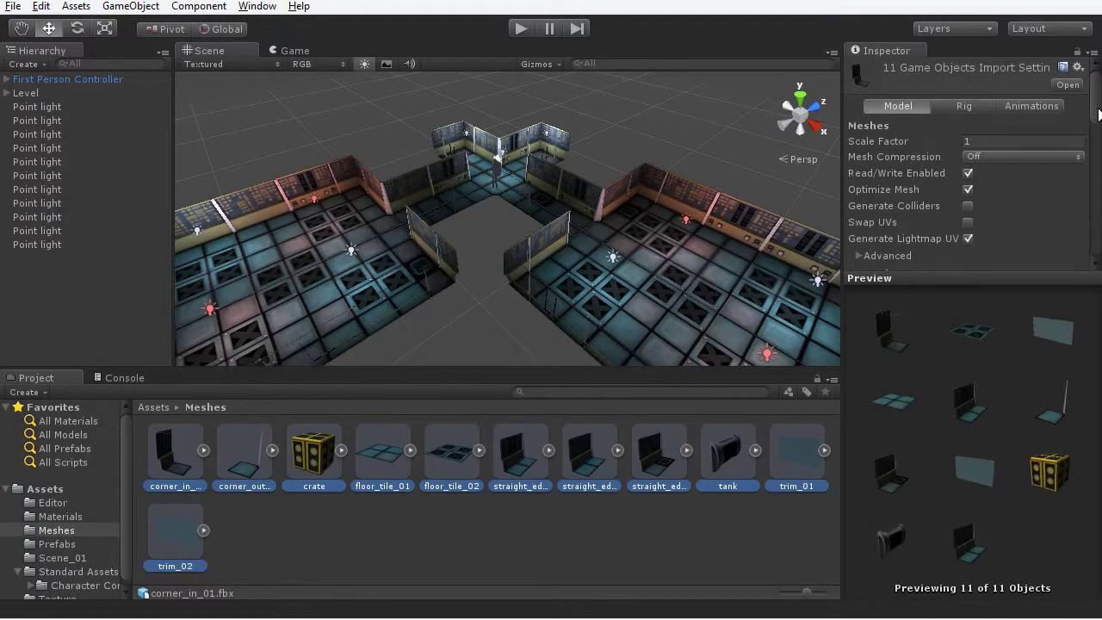
left_click_drag(1097, 113, 1090, 79)
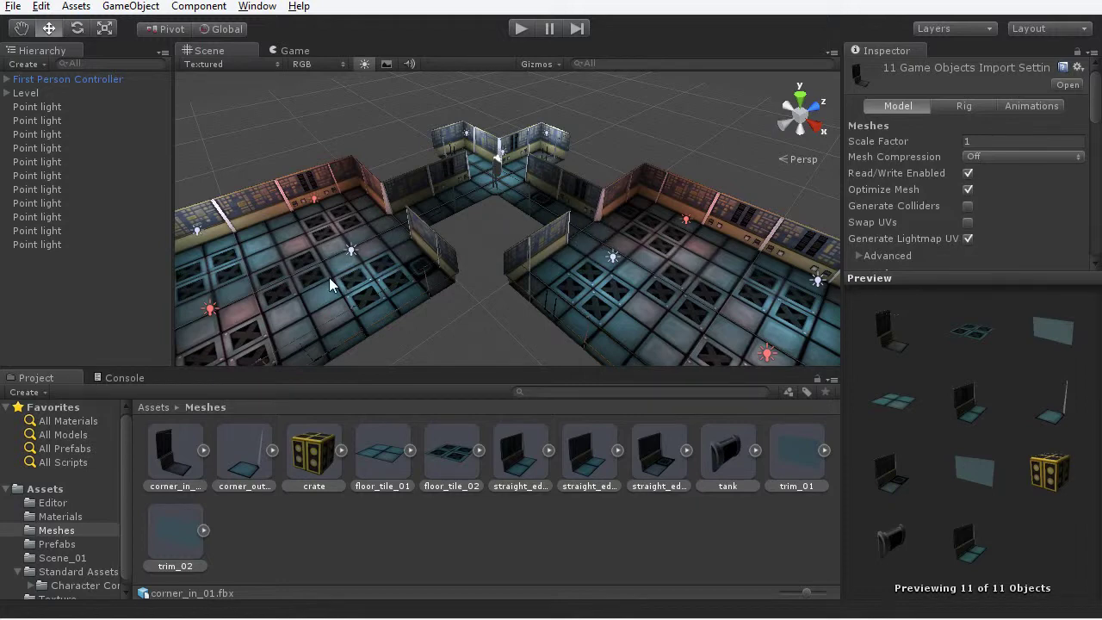
left_click(600, 152)
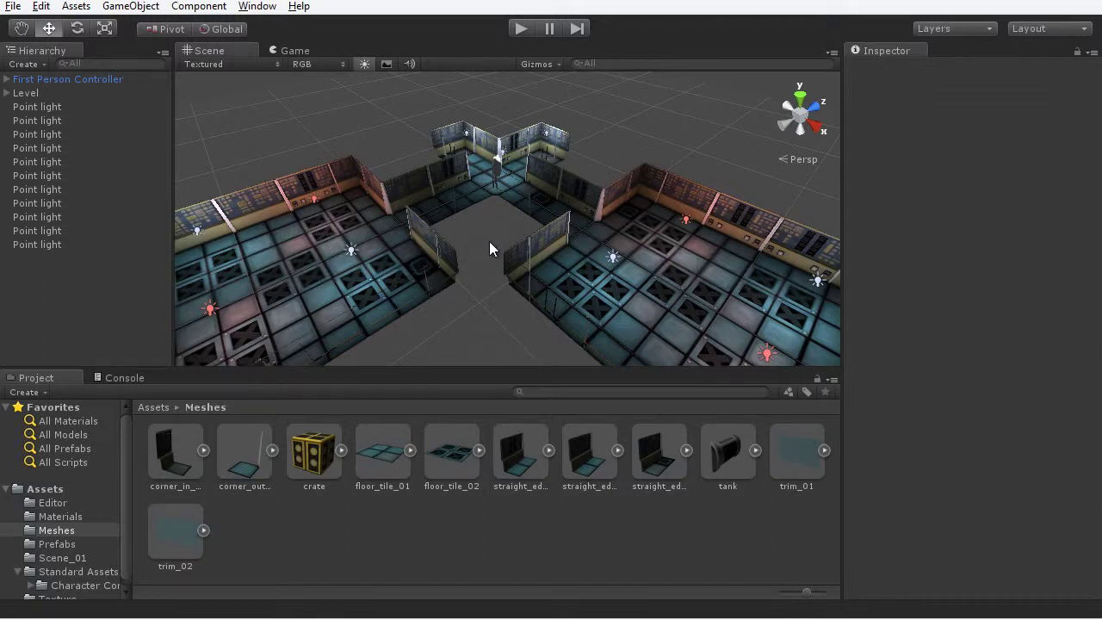
scroll(488, 242, "down", 5)
scroll(488, 241, "up", 2)
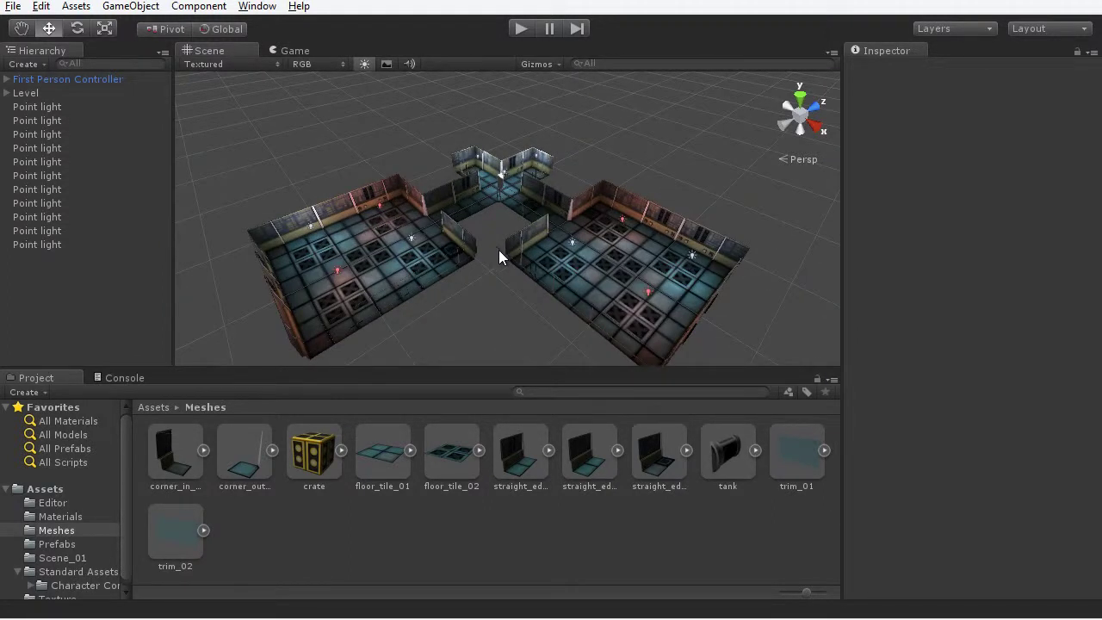
scroll(595, 259, "up", 3)
right_click_drag(639, 287, 652, 201)
key("s")
scroll(412, 225, "down", 1)
mouse_move(411, 226)
left_mouse_down("alt")
mouse_move(612, 241)
mouse_move(397, 222)
left_mouse_up("alt")
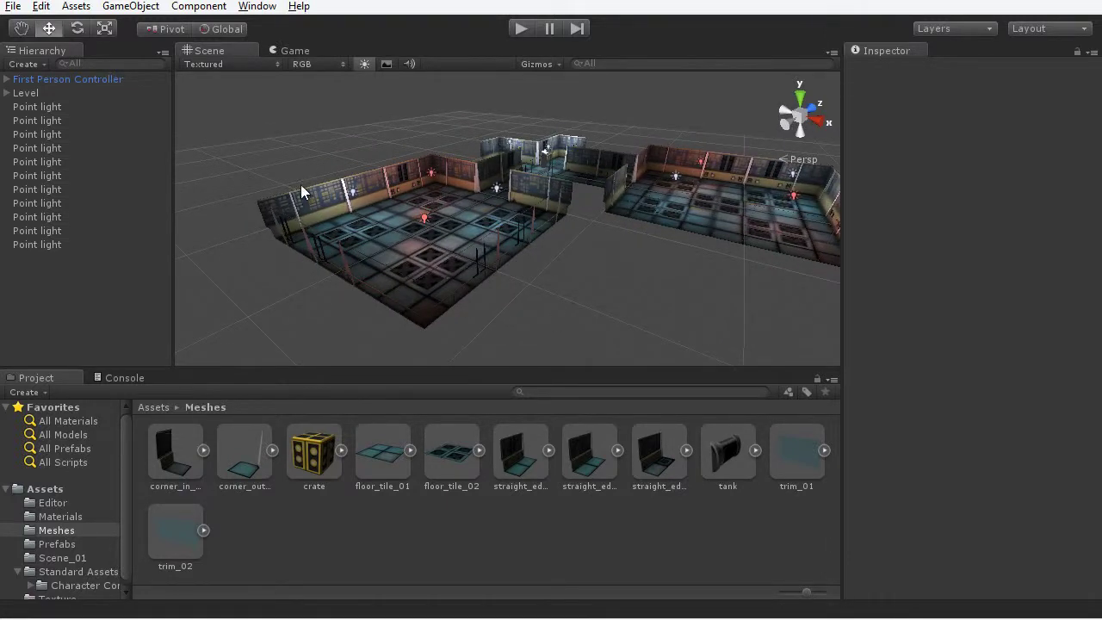
Create an empty game object and set its position to 0, 0, 0.
left_click(140, 7)
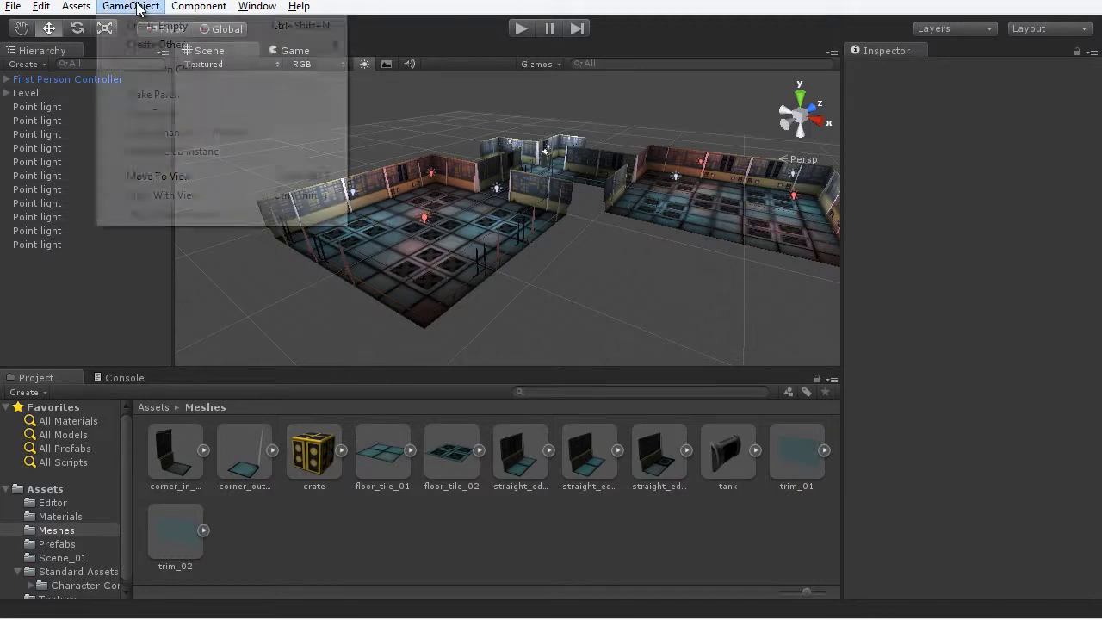
left_click(248, 25)
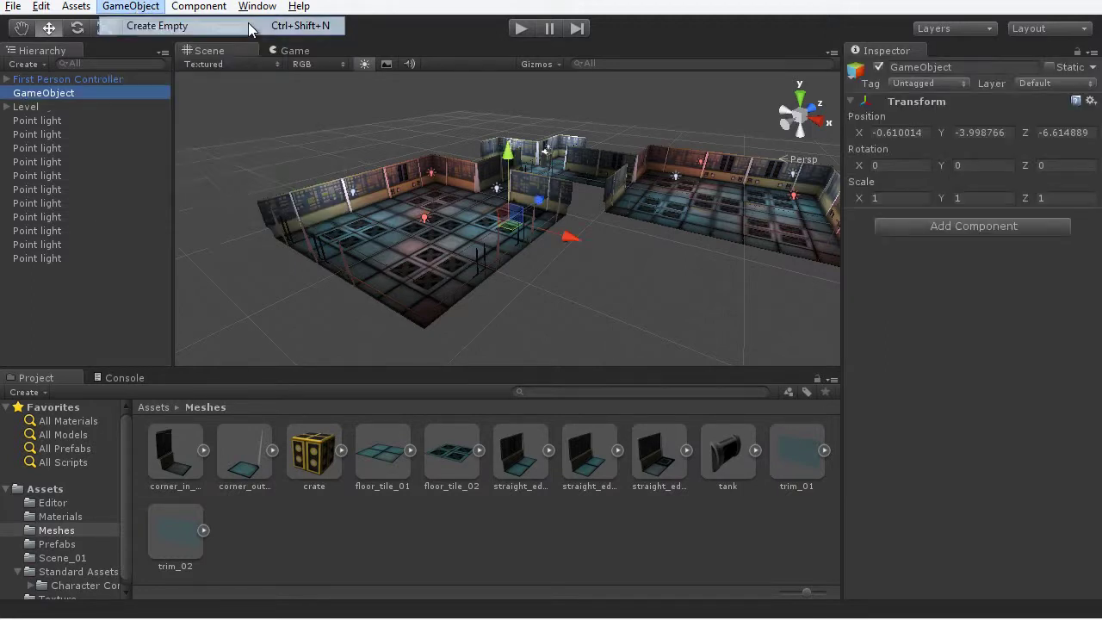
left_click(919, 134)
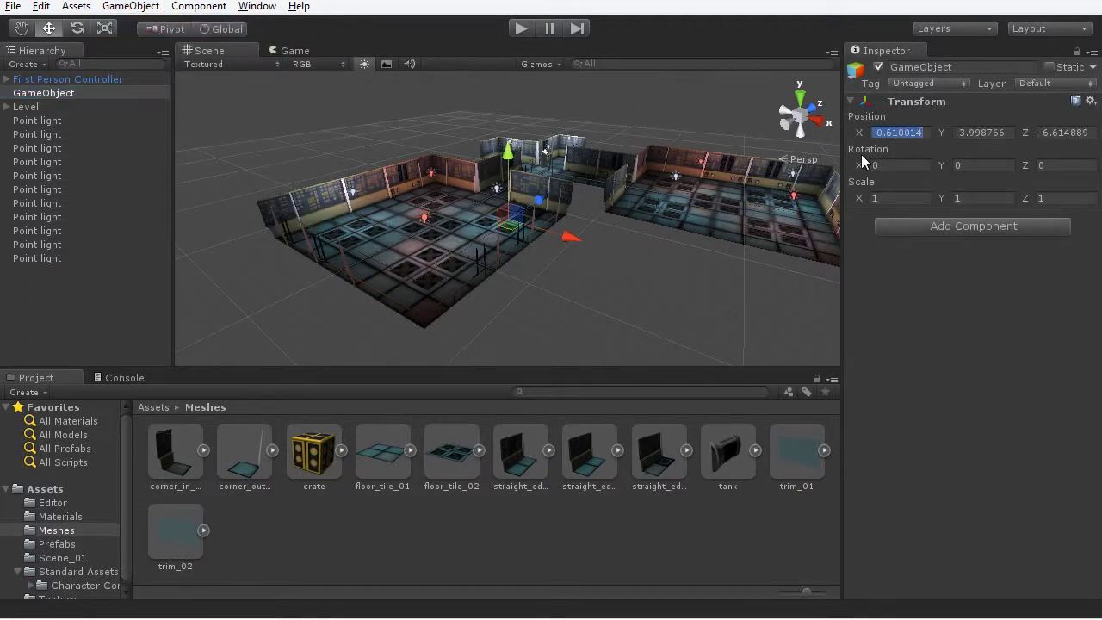
type("0")
key("Tab")
type("0")
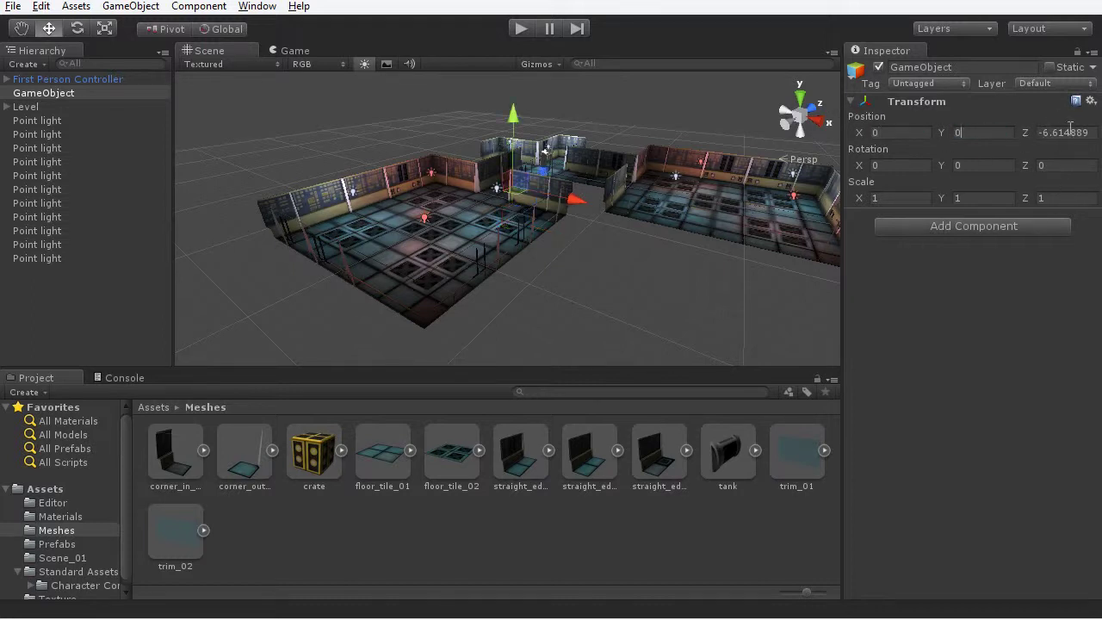
key("Tab")
type("0")
Rename the empty object as Floor_collision and add a Box Collider component to it.
left_click(970, 67)
type("Floor_colli")
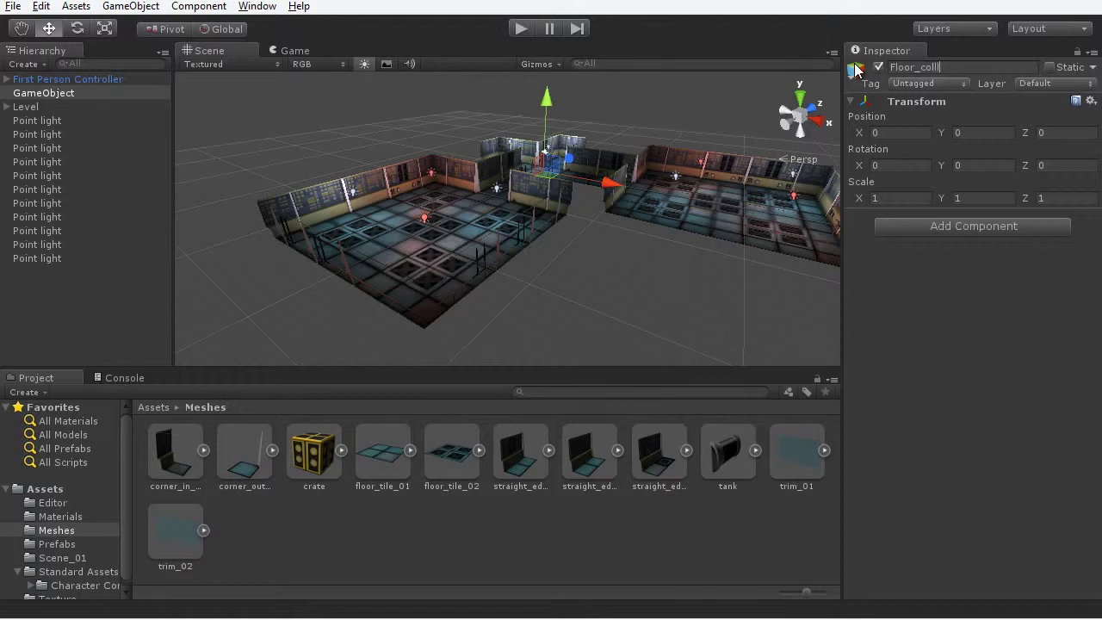
type("sion")
key("Return")
left_click(205, 9)
mouse_move(214, 82)
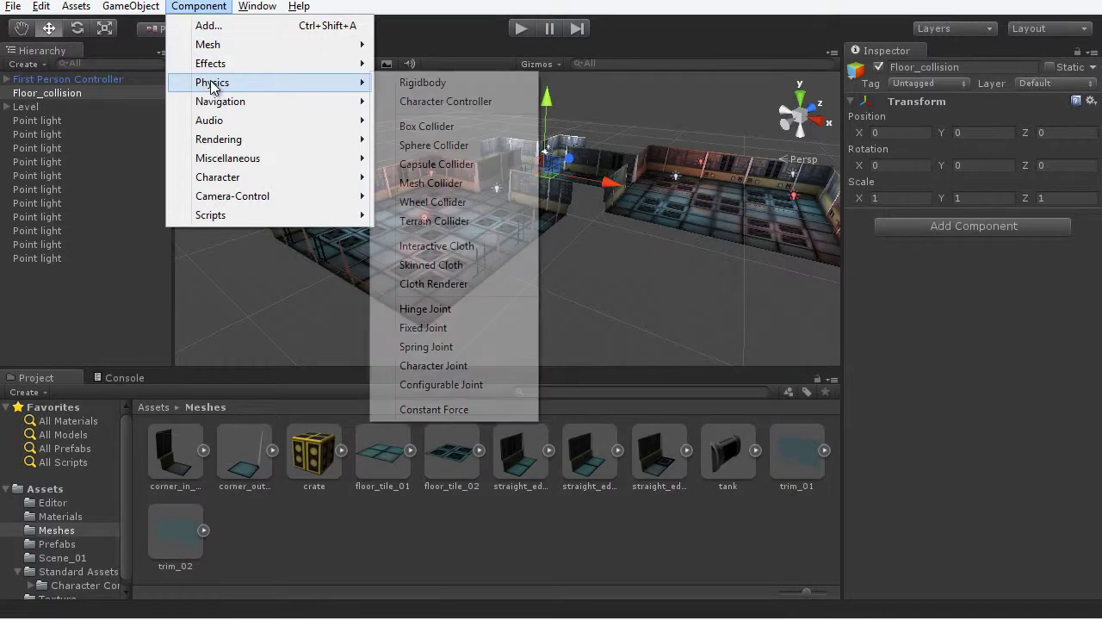
left_click(458, 127)
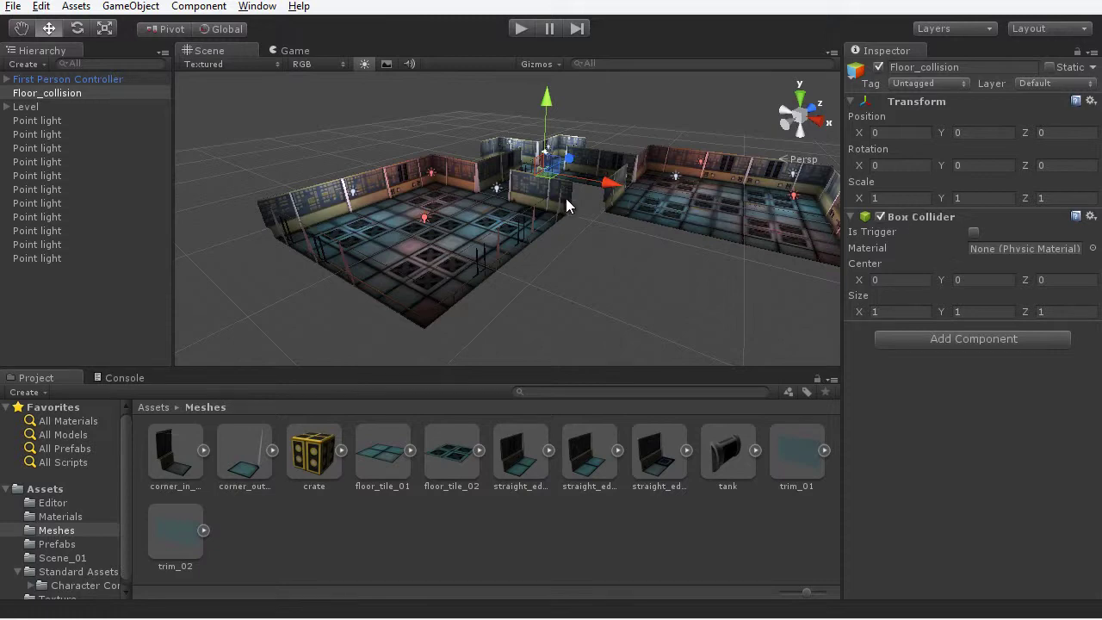
Lower Floor_collision to a Y position of about -0.48 so the collider's top lies at the corridor floor.
key("f")
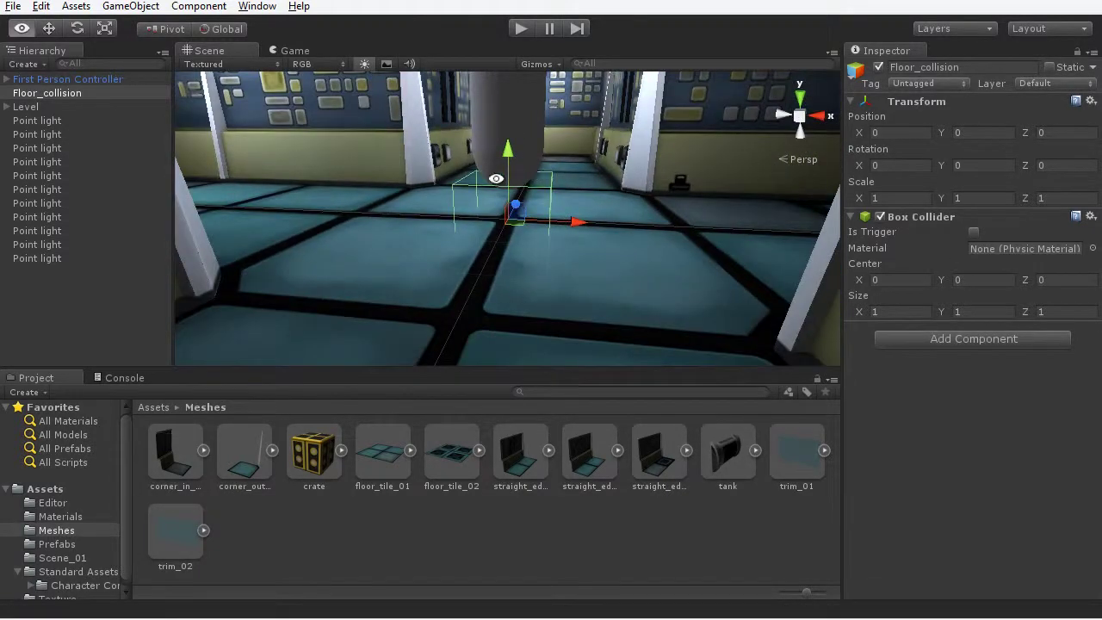
left_click_drag(496, 178, 468, 197, "alt")
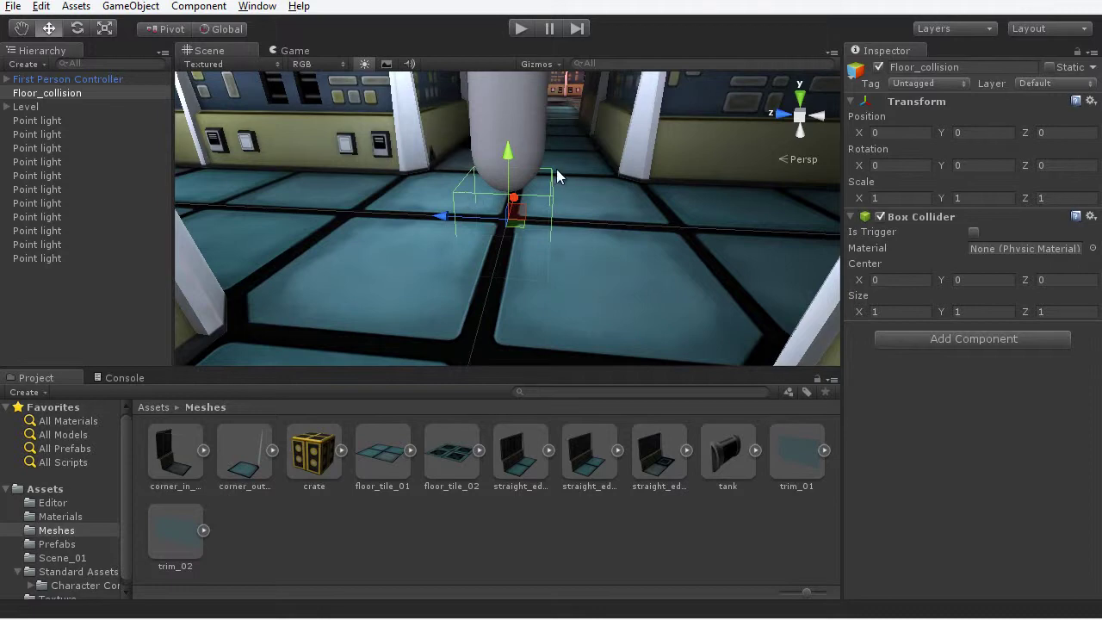
left_click_drag(652, 284, 659, 177, "alt")
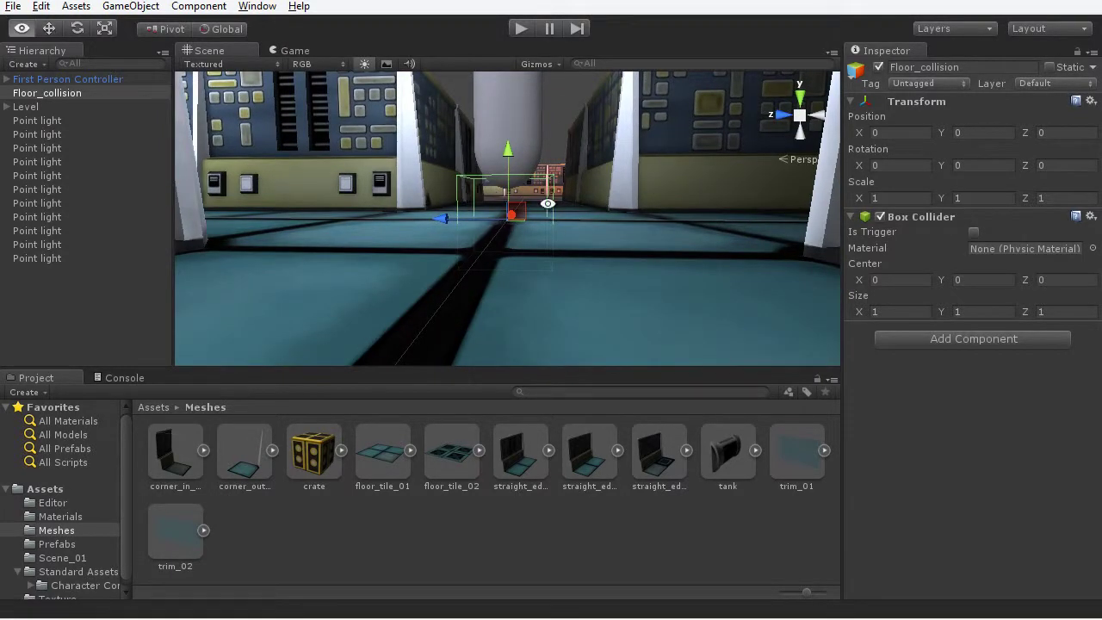
left_click_drag(547, 206, 558, 204, "alt")
left_click_drag(507, 148, 503, 183)
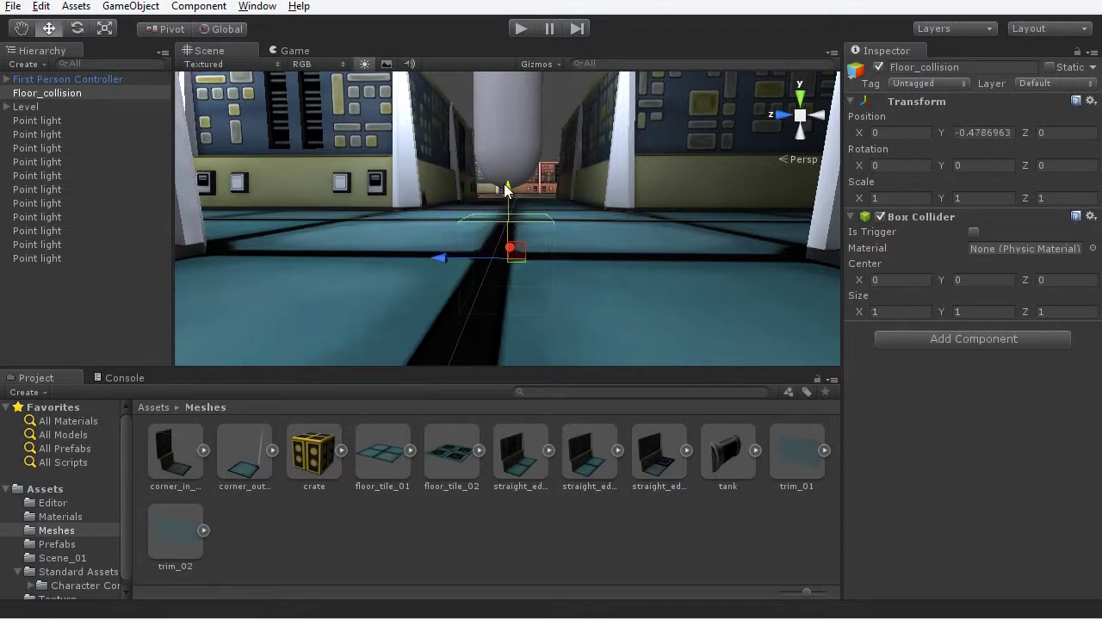
Enlarge the floor Box Collider to about 65.9 in X and 68.4 in Z to span the whole level.
left_click_drag(416, 239, 597, 271, "alt")
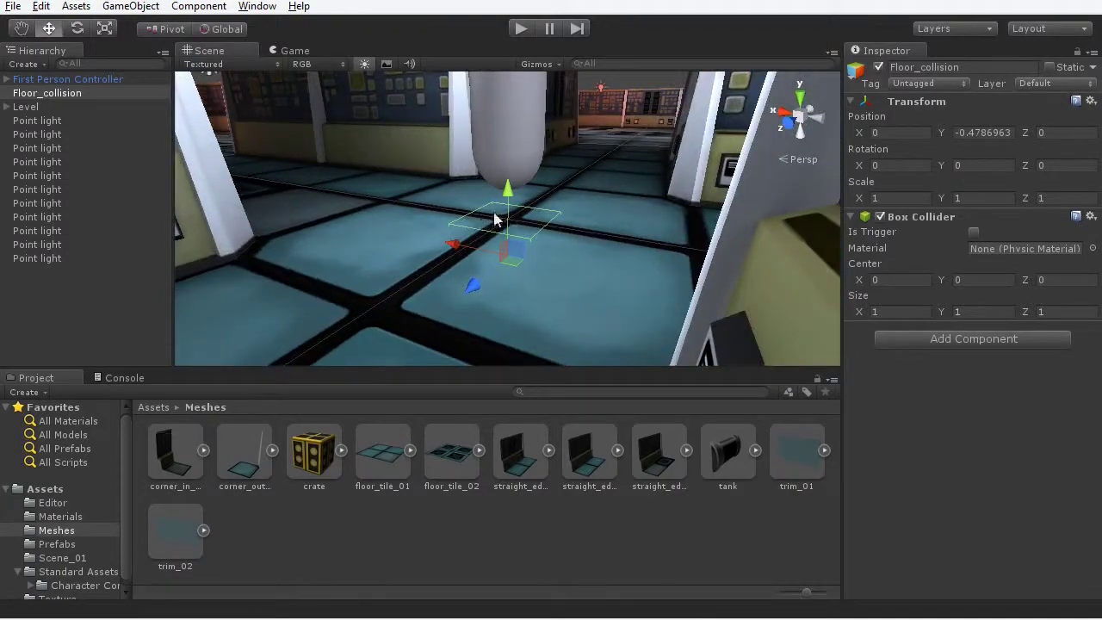
scroll(516, 225, "down", 6)
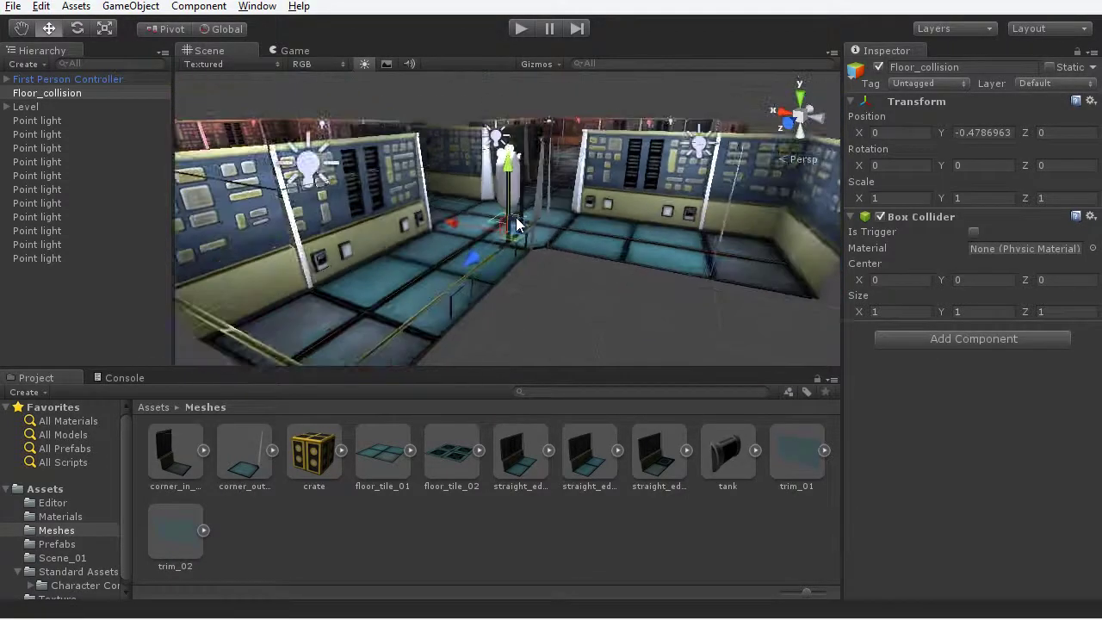
left_click_drag(511, 221, 531, 264, "alt")
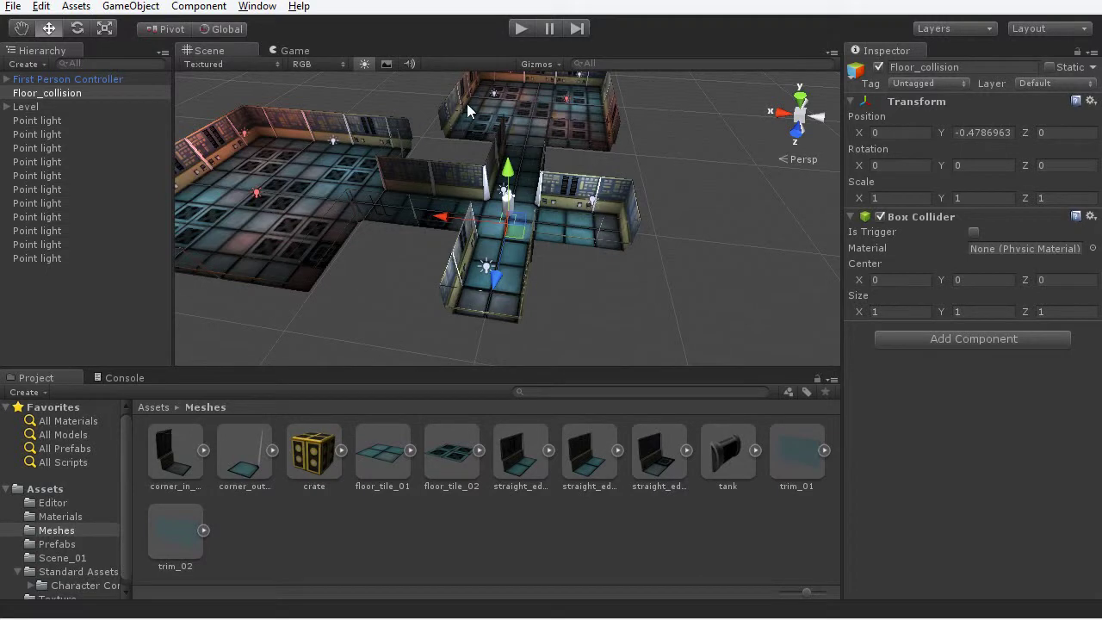
left_click_drag(624, 235, 593, 258, "alt")
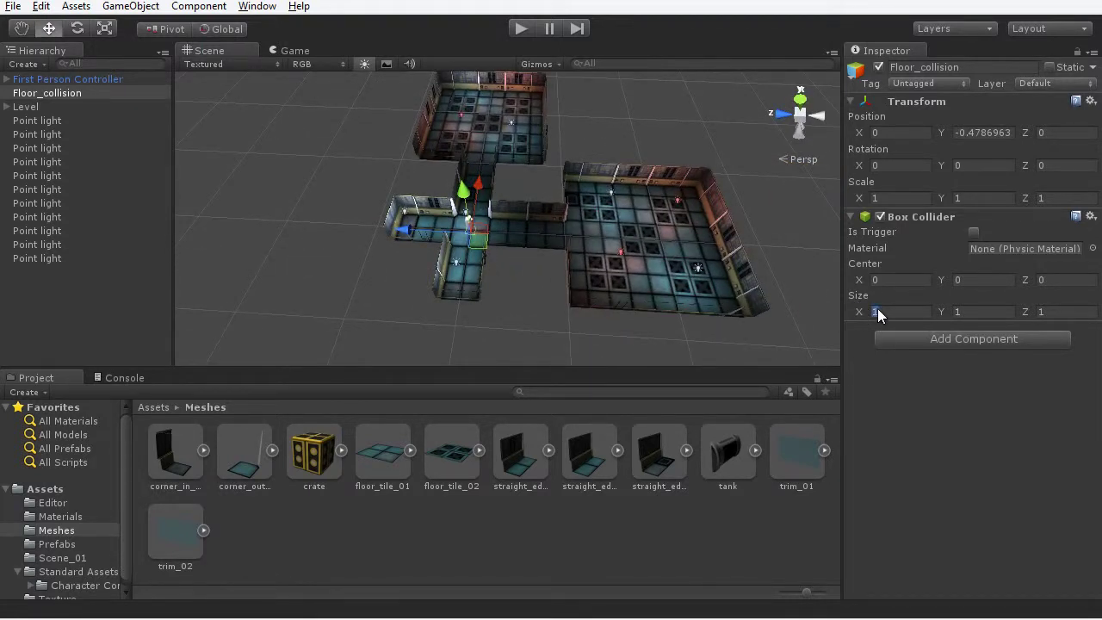
type("13.83")
key("Return")
left_click_drag(809, 249, 1101, 344, "alt")
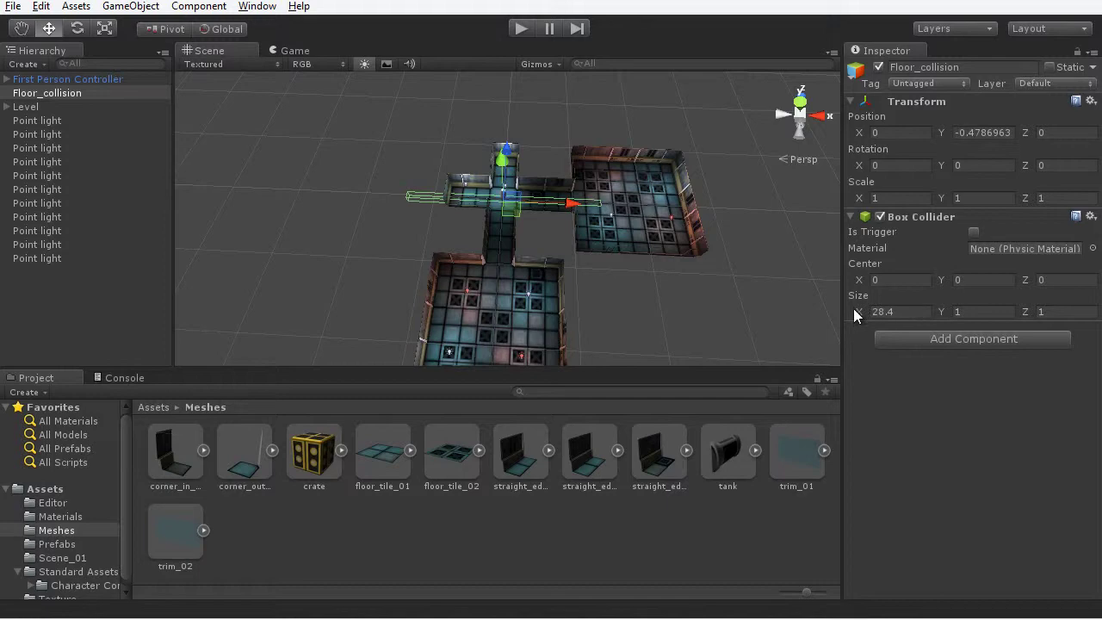
left_click_drag(861, 312, 1100, 315)
left_click_drag(497, 260, 731, 289, "alt")
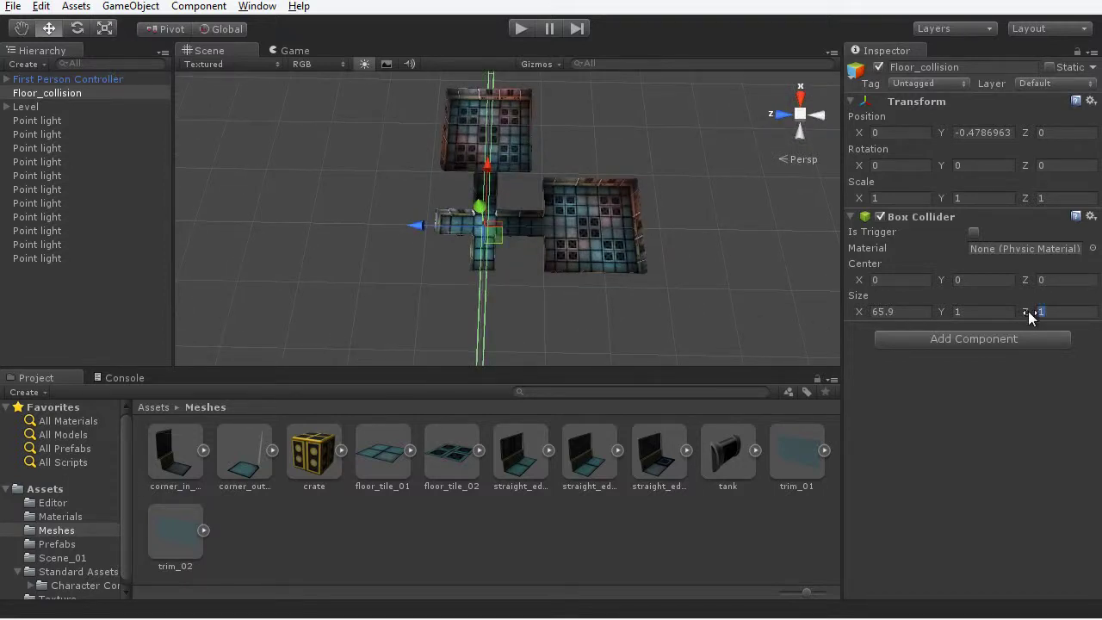
left_click_drag(1031, 313, 1101, 312)
left_click_drag(402, 242, 585, 270, "alt")
scroll(584, 275, "up", 4)
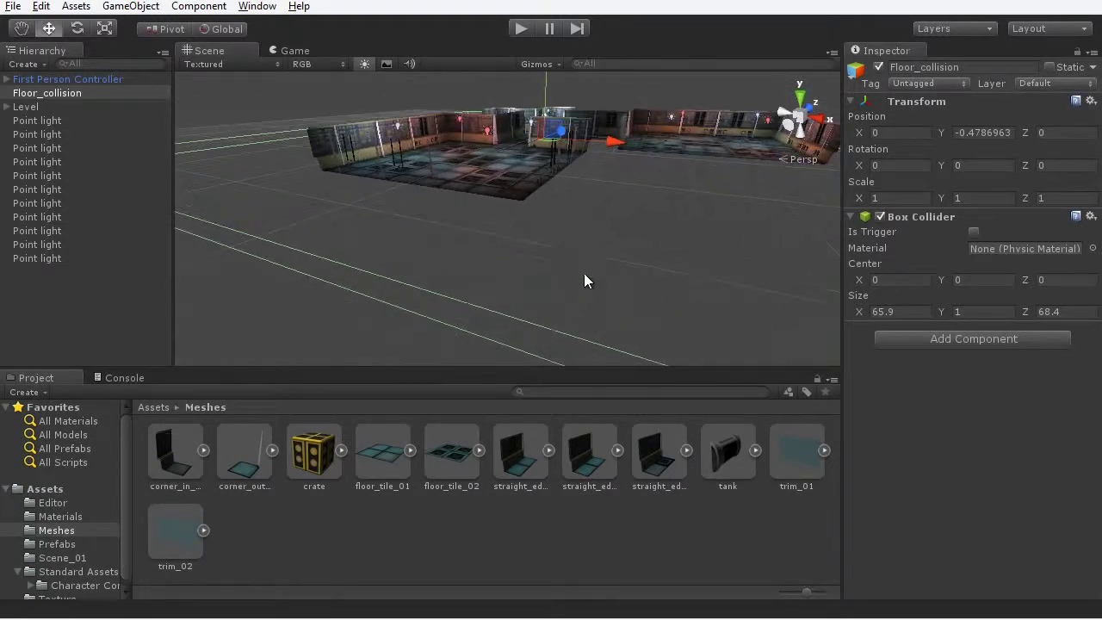
scroll(485, 152, "down", 3)
left_click_drag(485, 153, 482, 129, "alt")
Play-test the floor collision by walking through the corridors, rooms and walls, and stop play mode.
left_click(514, 26)
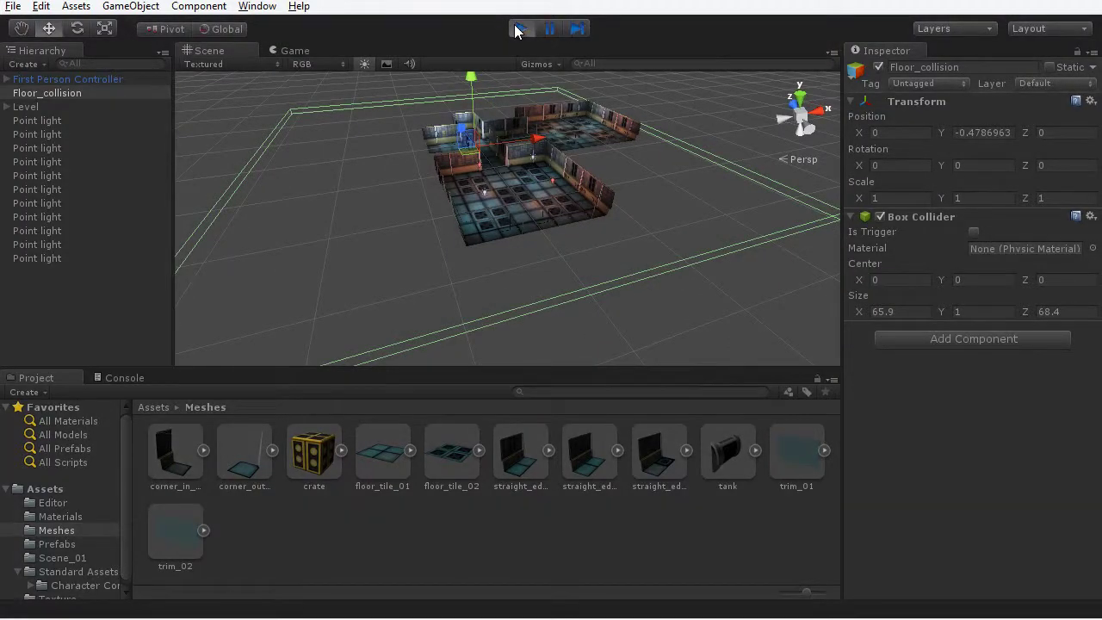
key("w")
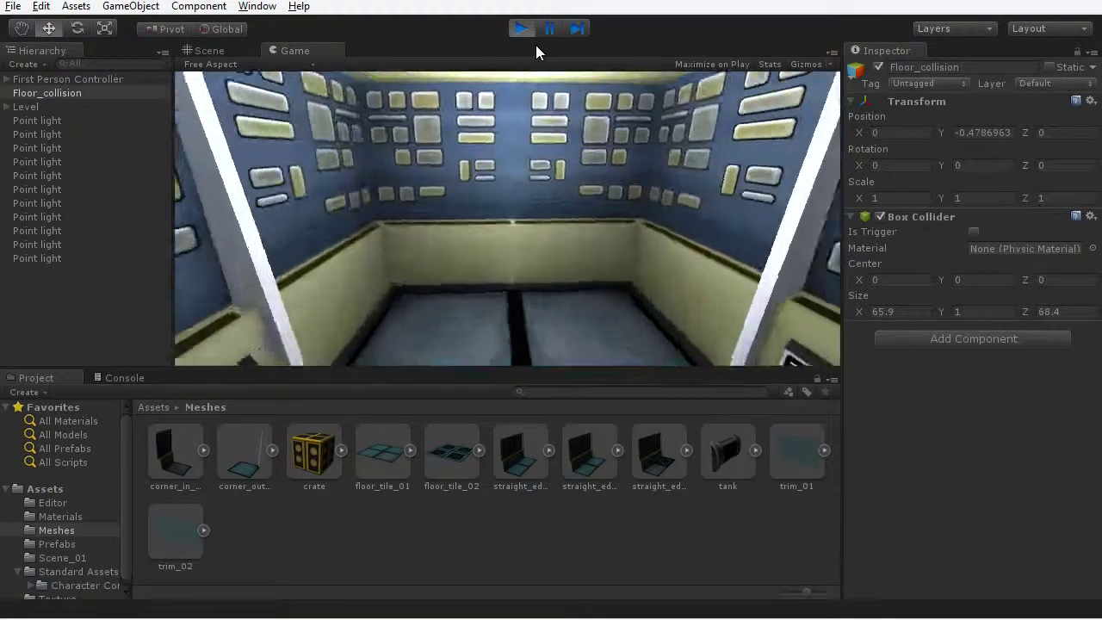
key("w")
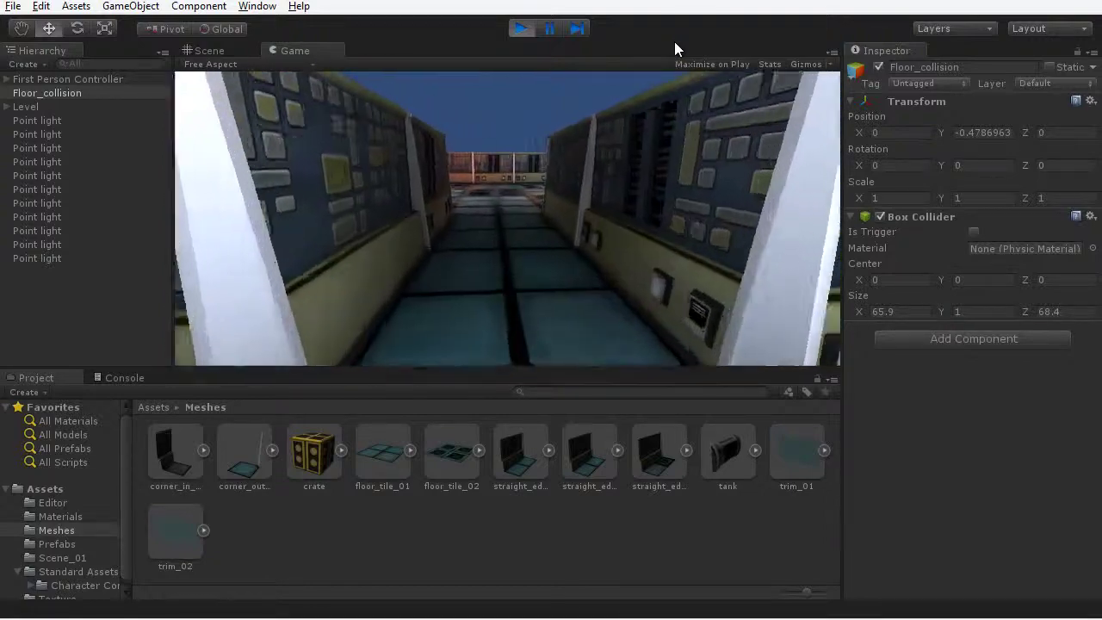
key("w")
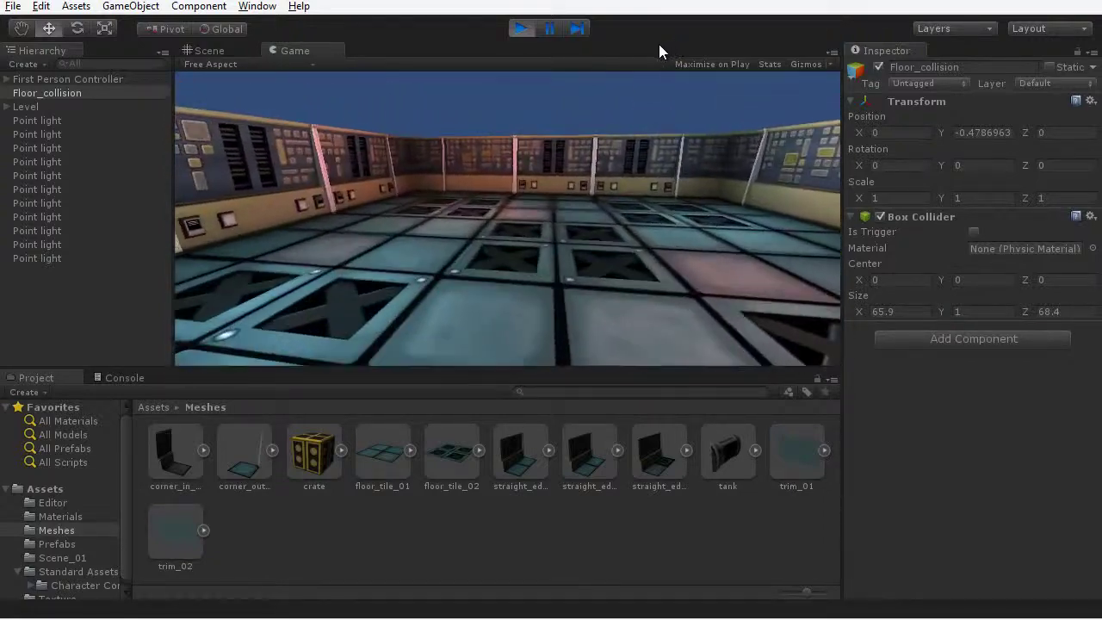
key("w")
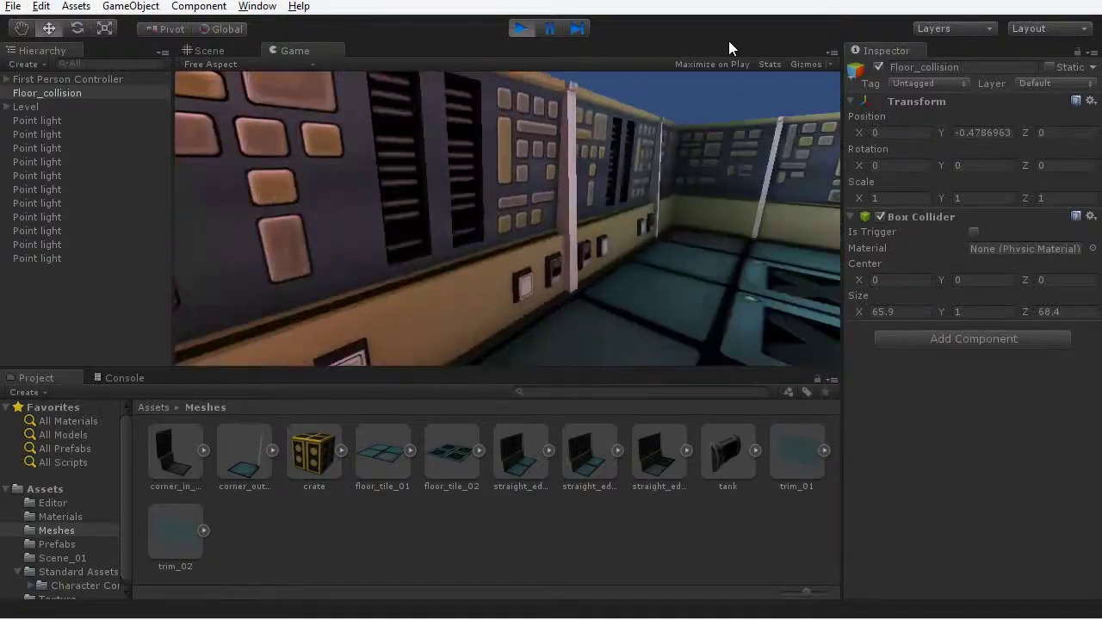
key("w")
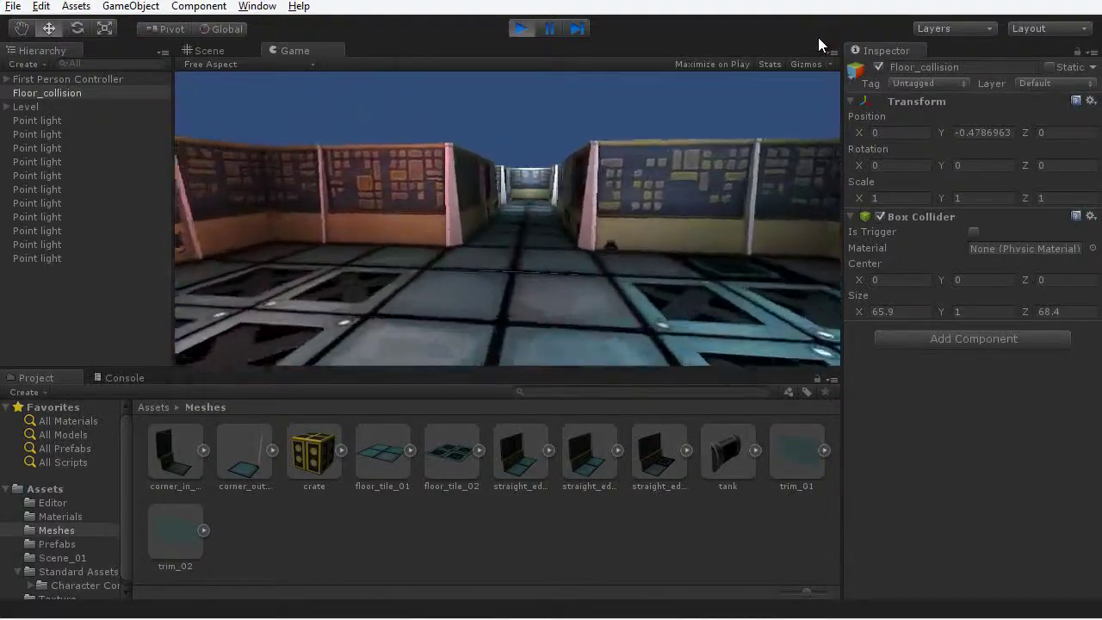
key("w")
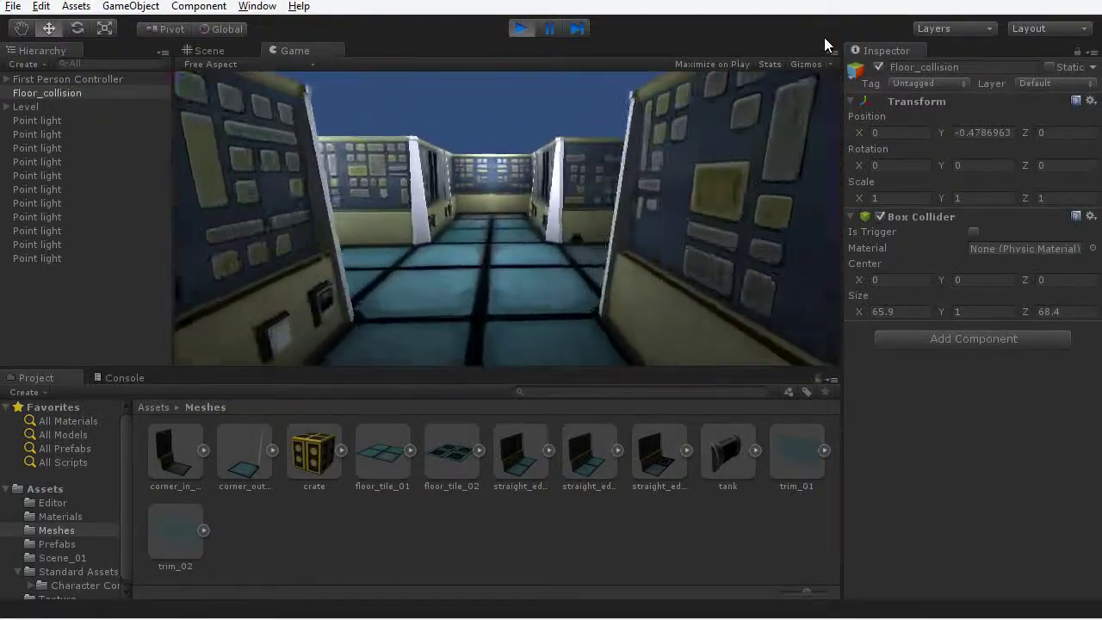
key("w")
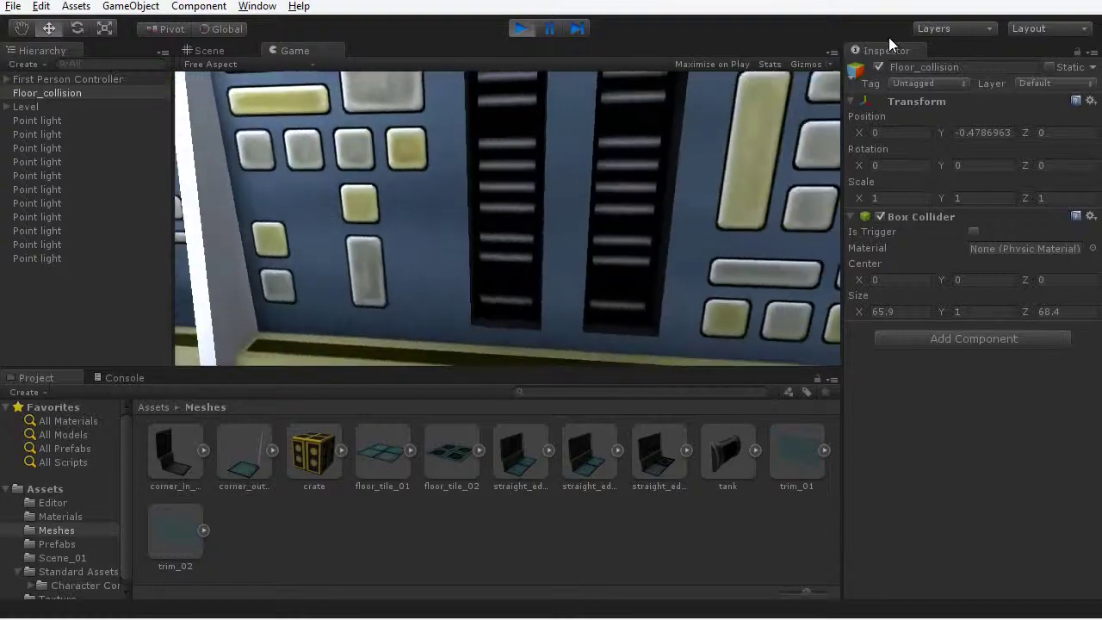
key("w")
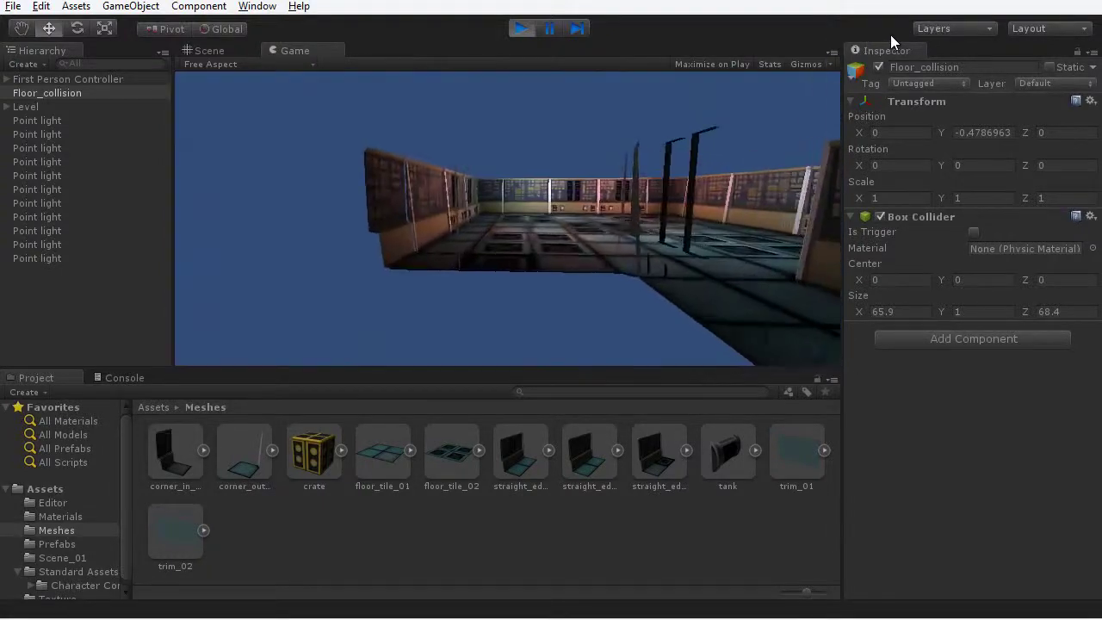
key("w")
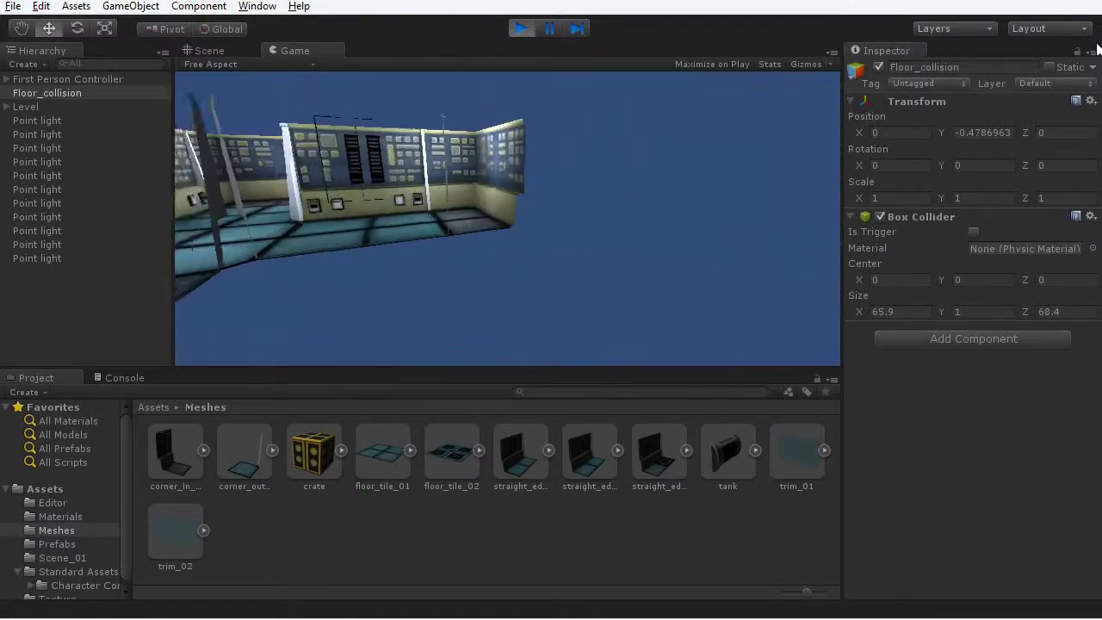
key("w")
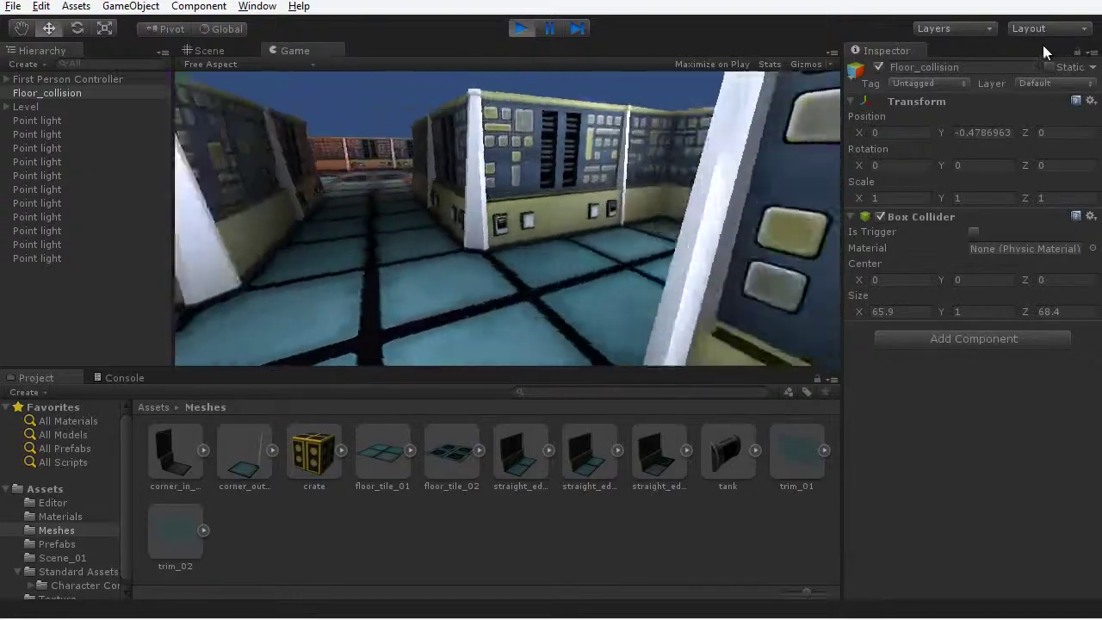
left_click(519, 29)
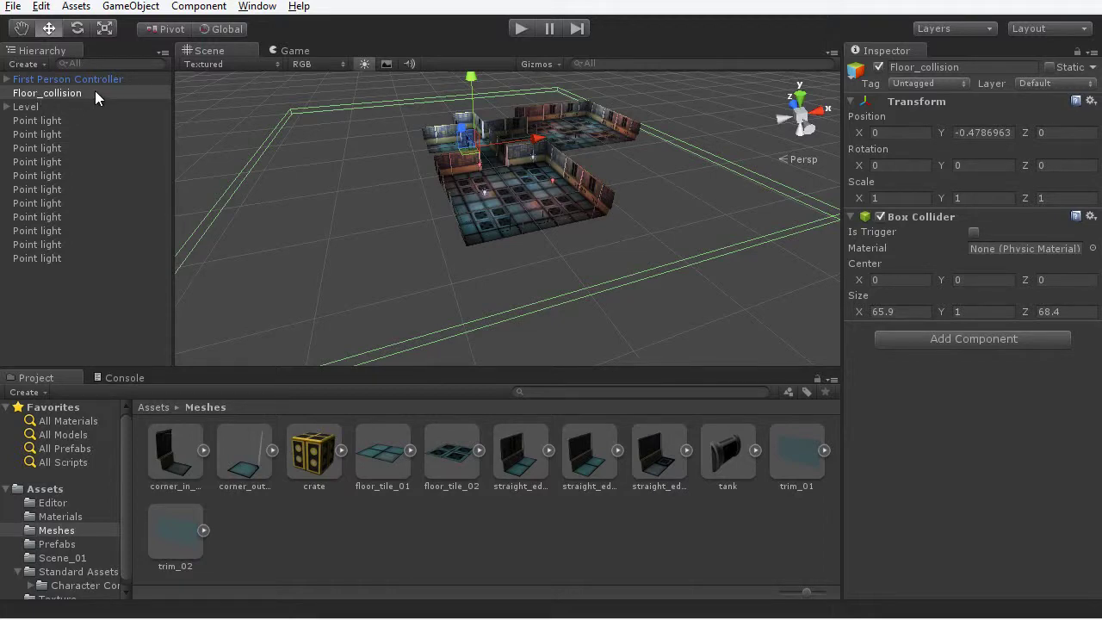
Examine the rooms, walls and surrounding floor collider from several angles and distances.
left_click_drag(626, 237, 611, 213, "alt")
scroll(547, 267, "up", 5)
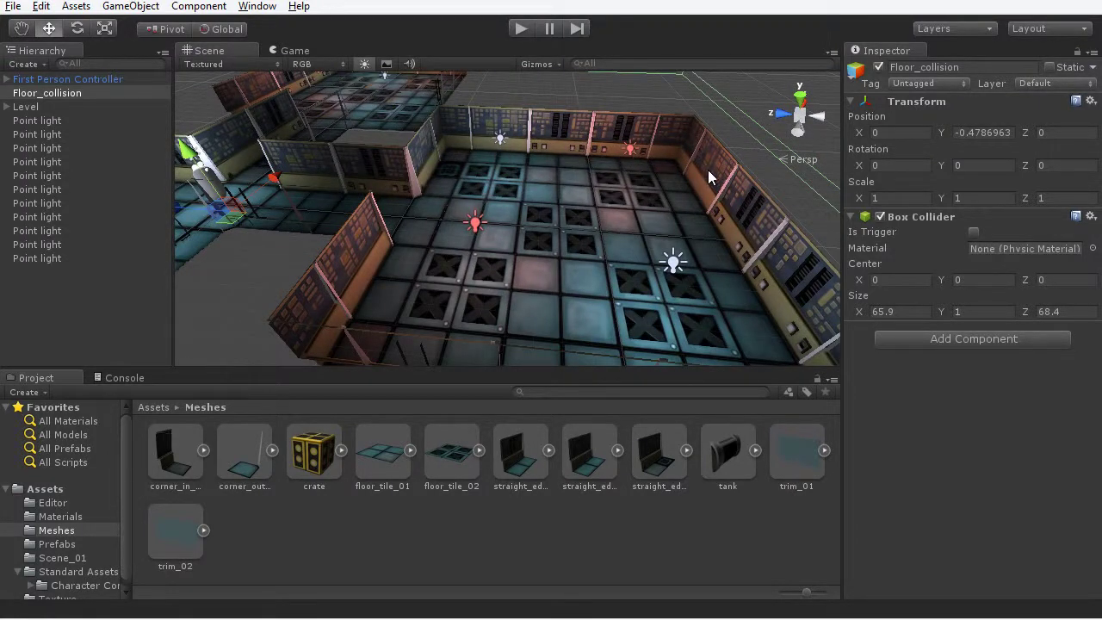
scroll(551, 198, "down", 10)
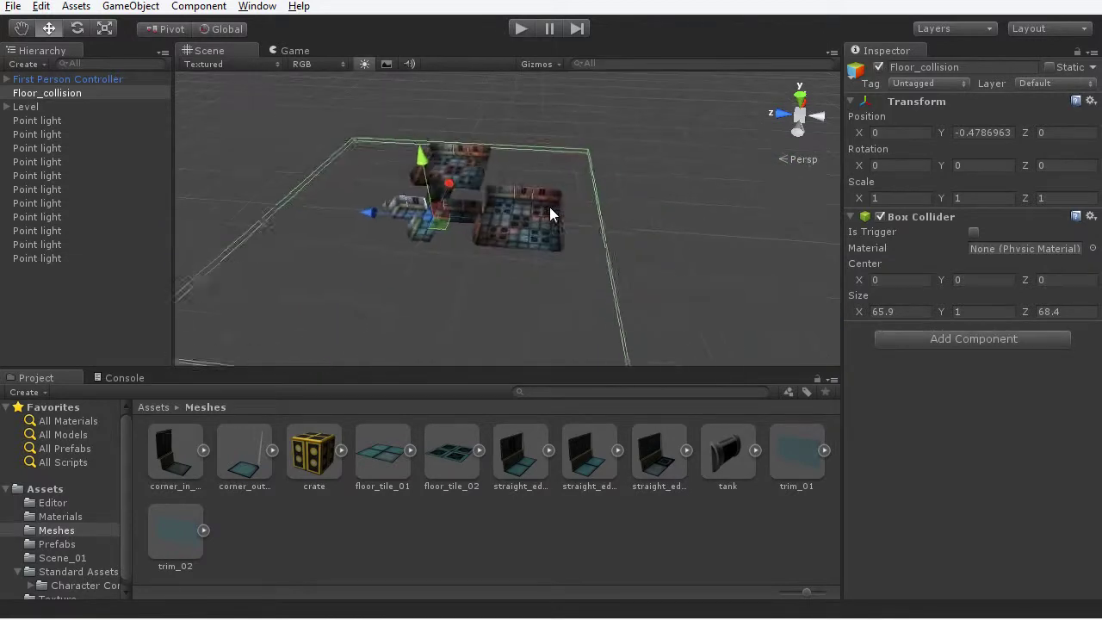
left_click_drag(440, 240, 449, 183, "alt")
scroll(572, 233, "up", 3)
scroll(573, 233, "down", 1)
left_click_drag(571, 144, 569, 200, "alt")
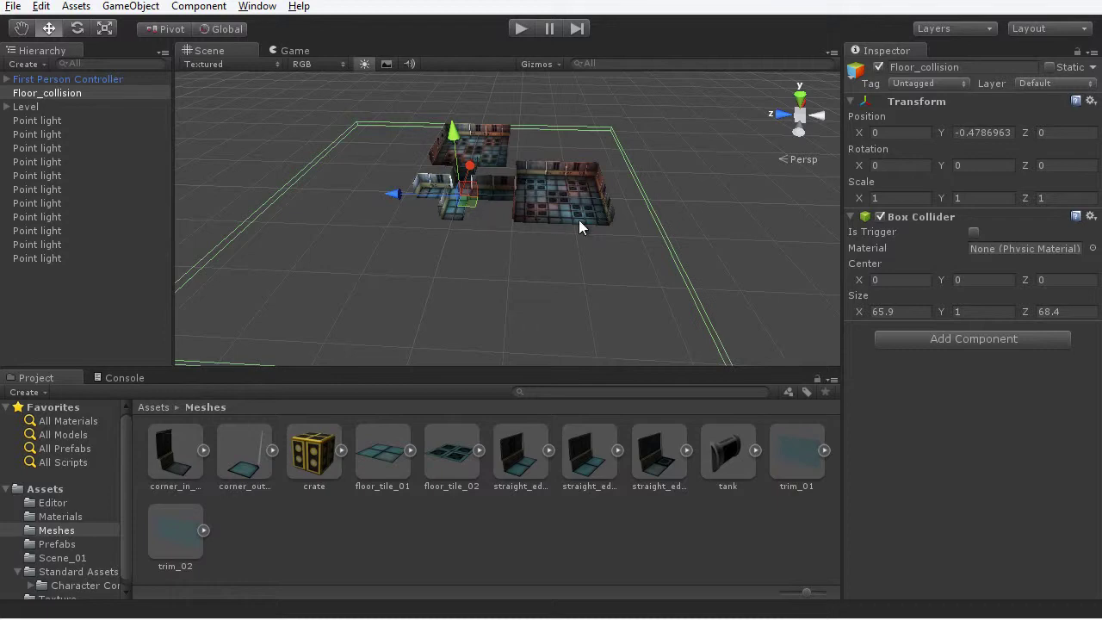
left_click_drag(507, 219, 520, 200, "alt")
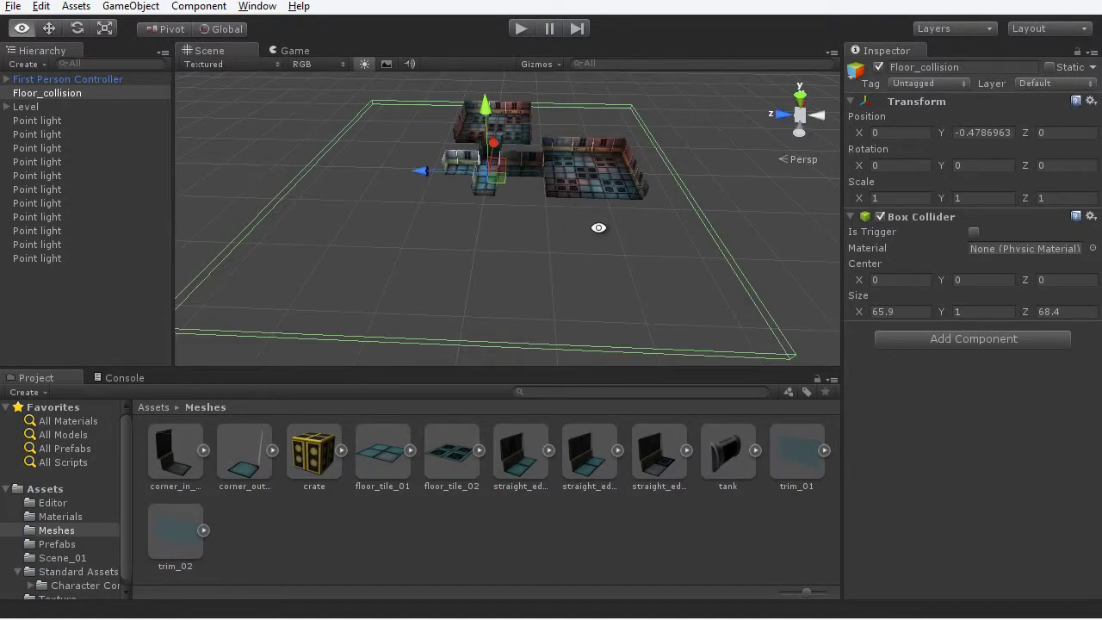
left_click_drag(597, 229, 628, 225, "alt")
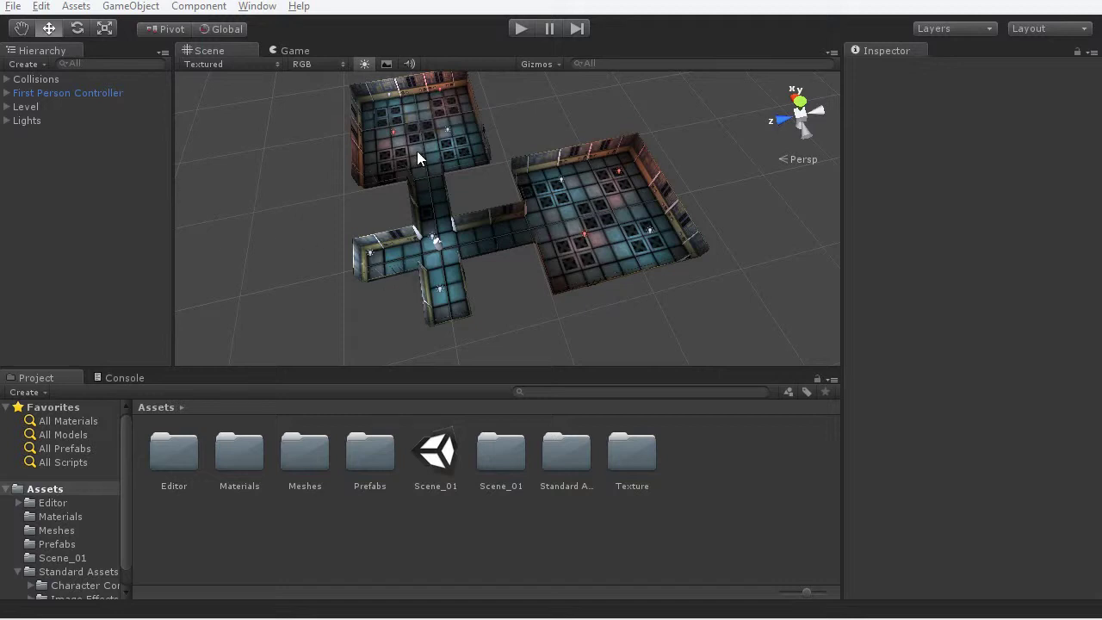
Review the contents of the Lights, Level and Collisions groups in the scene hierarchy.
left_click(8, 123)
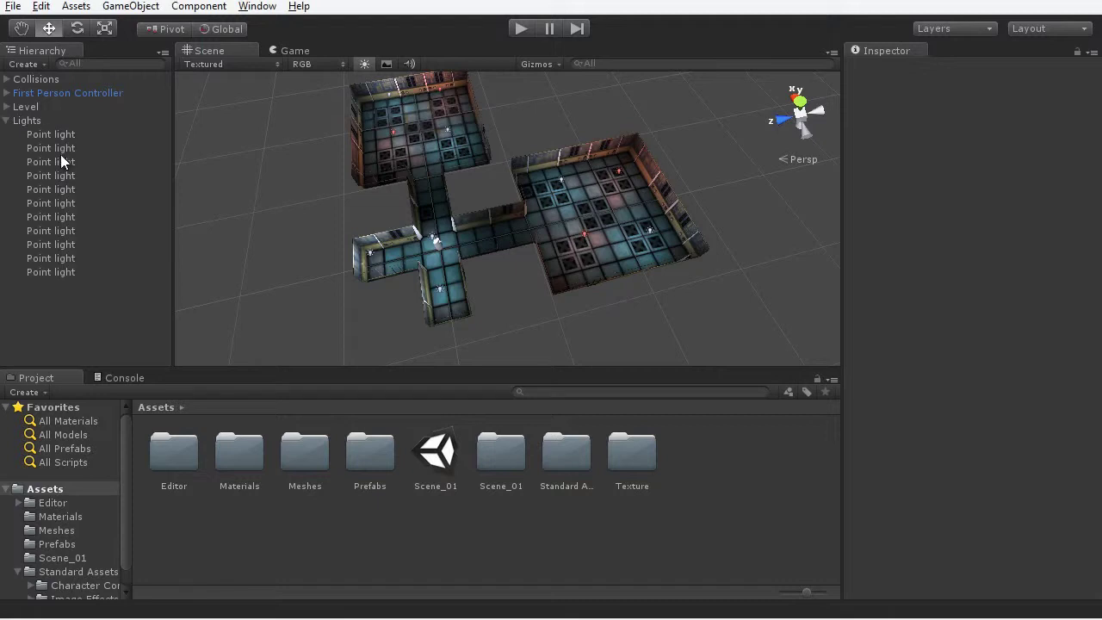
left_click(6, 121)
left_click(7, 107)
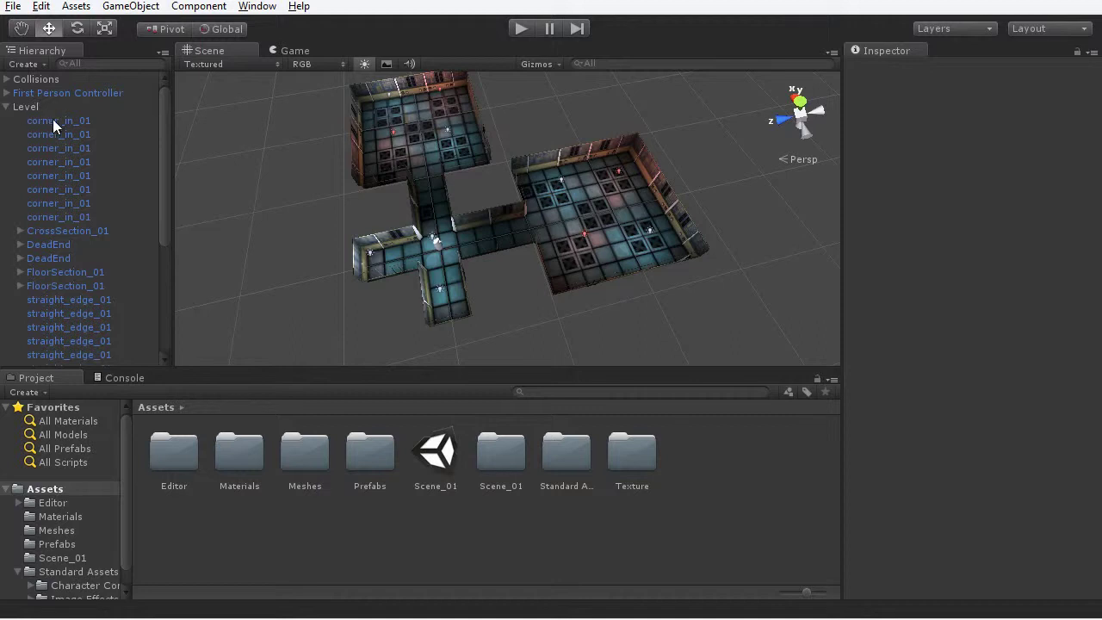
left_click(7, 106)
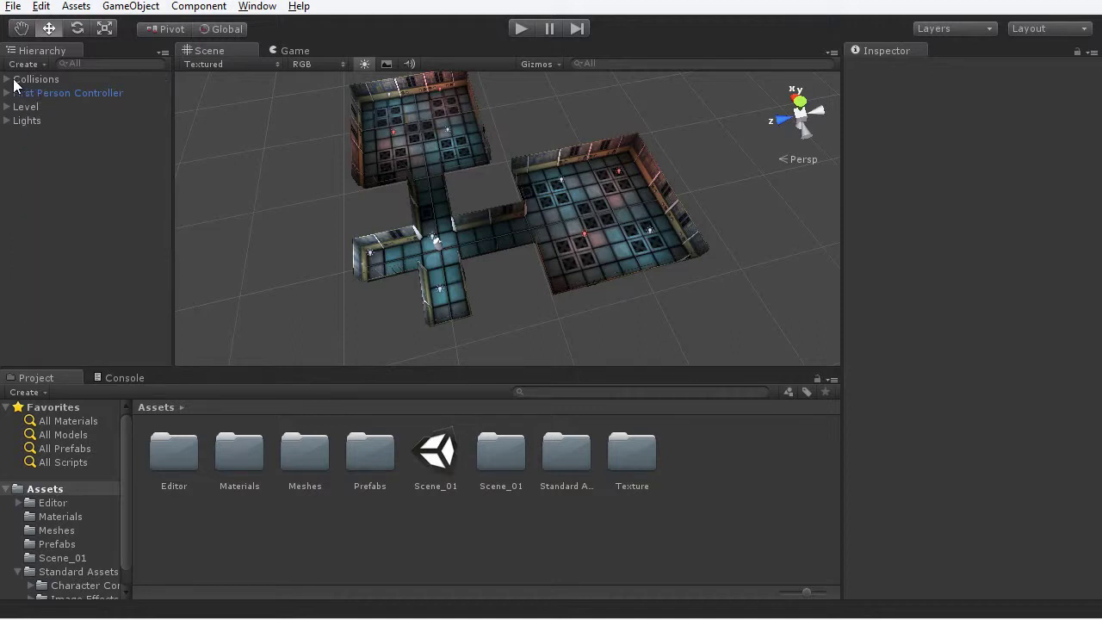
left_click(7, 79)
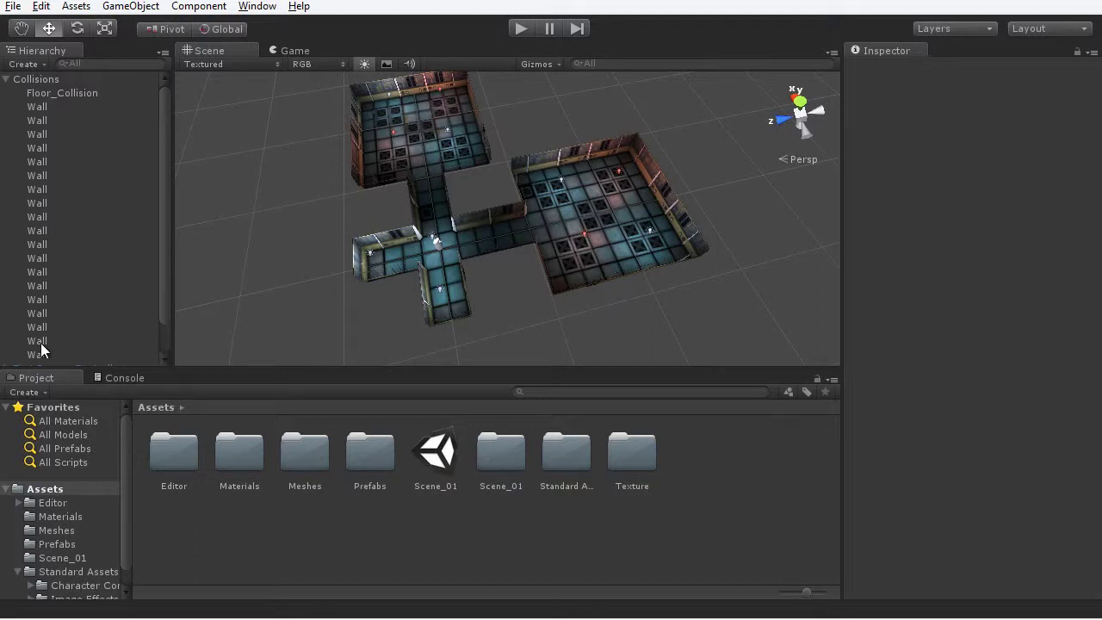
left_click(7, 79)
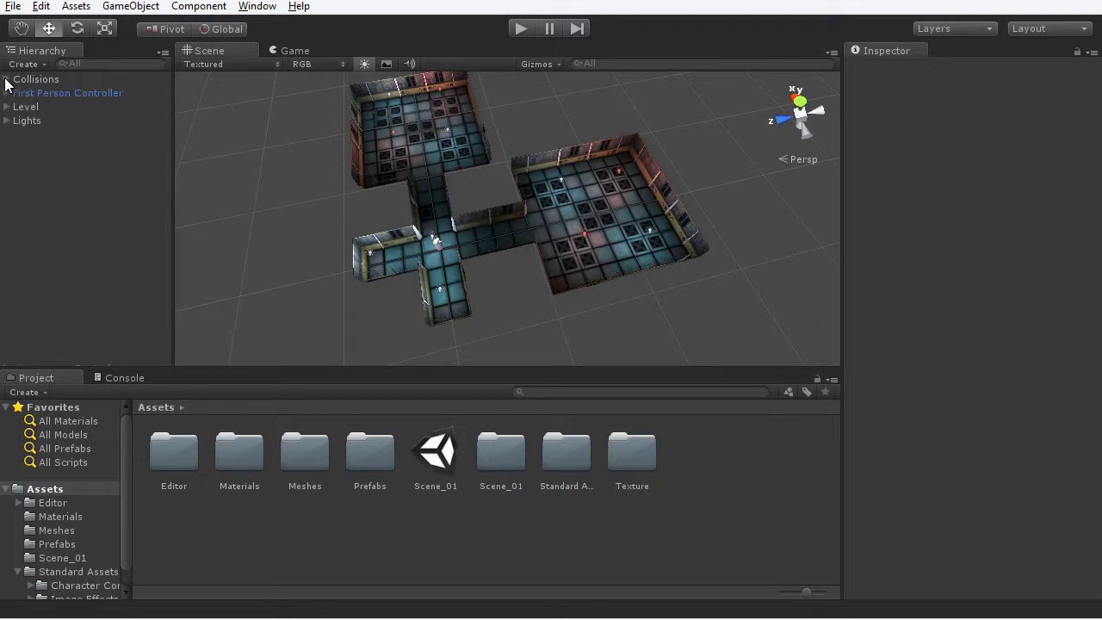
Examine the Collisions group's box colliders around the corridors and rooms from above and at an angle.
left_click(57, 80)
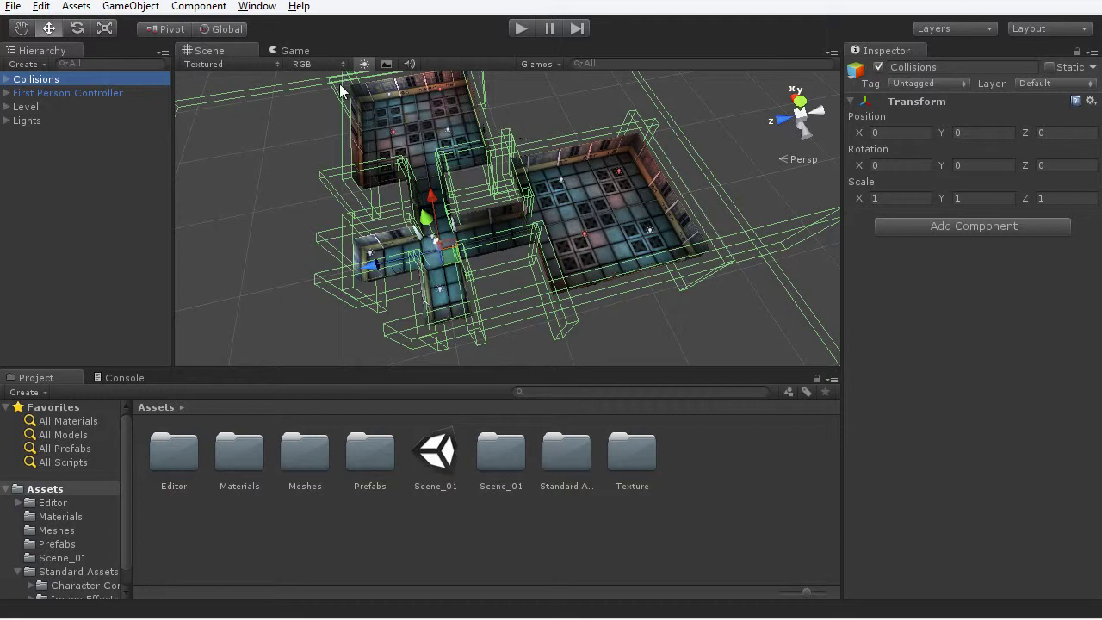
left_click(680, 335)
key("shift+space")
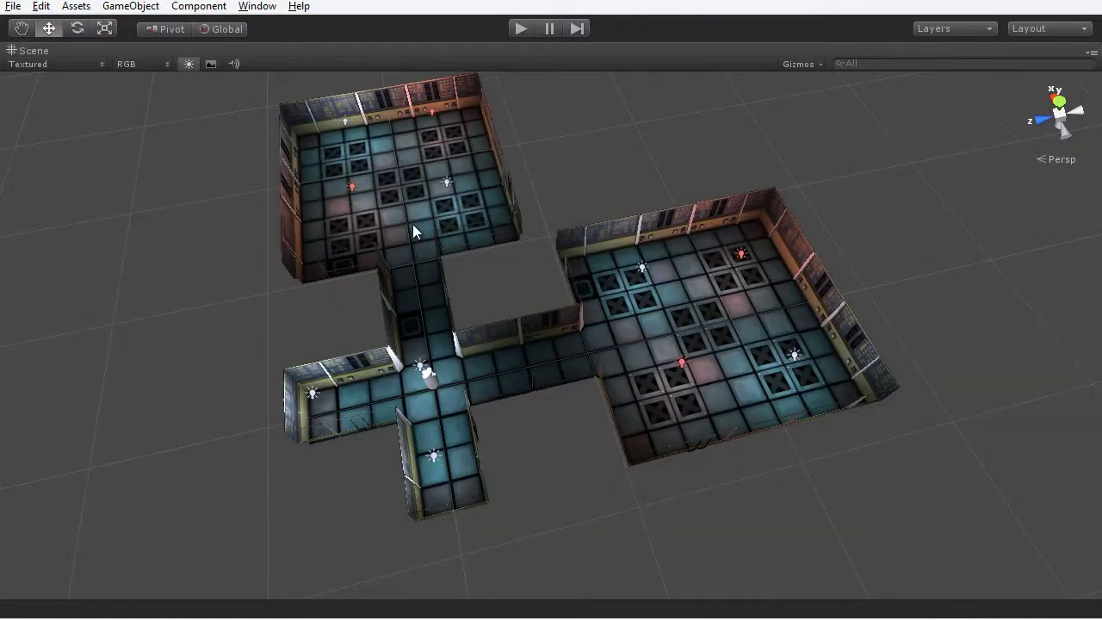
key("shift+space")
left_click(57, 79)
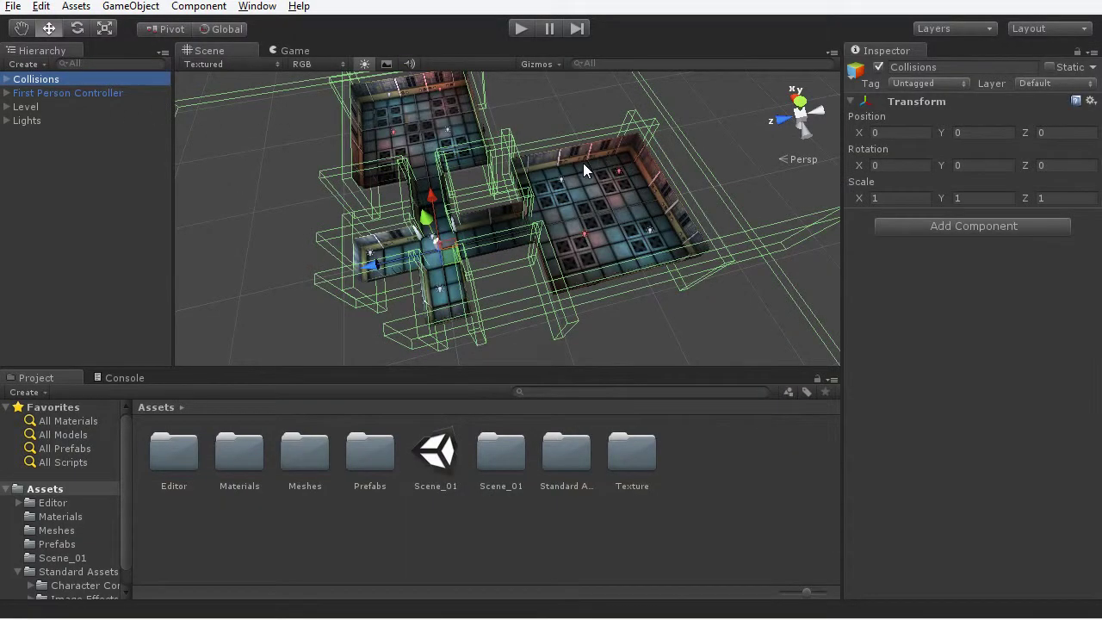
key("shift+space")
left_click_drag(786, 345, 714, 393, "alt")
left_click_drag(708, 269, 706, 322, "alt")
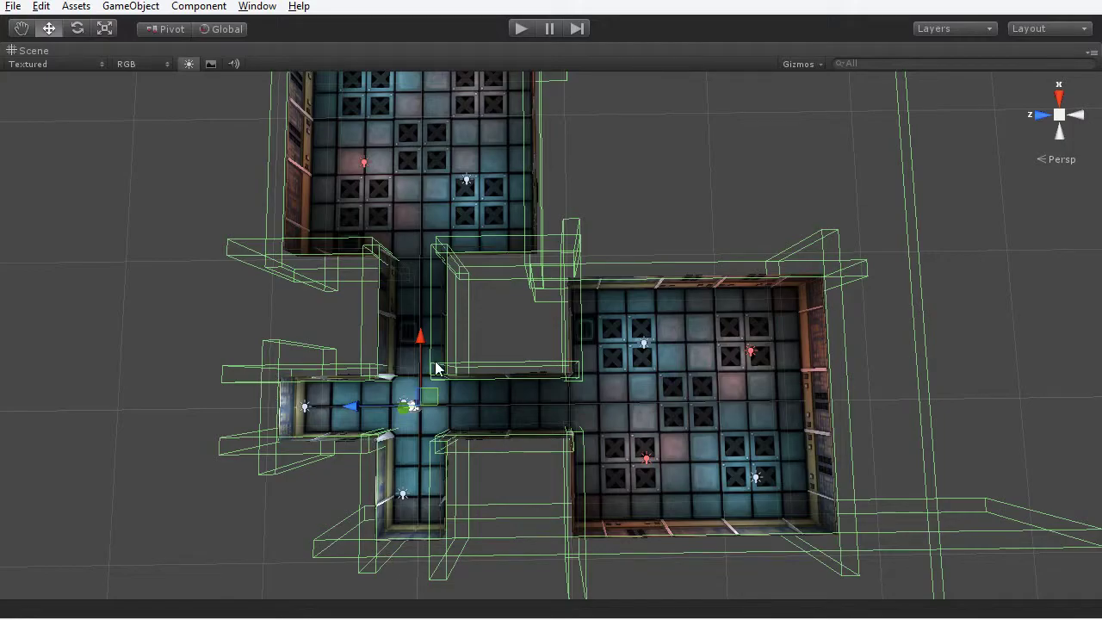
left_click_drag(696, 381, 530, 405, "alt")
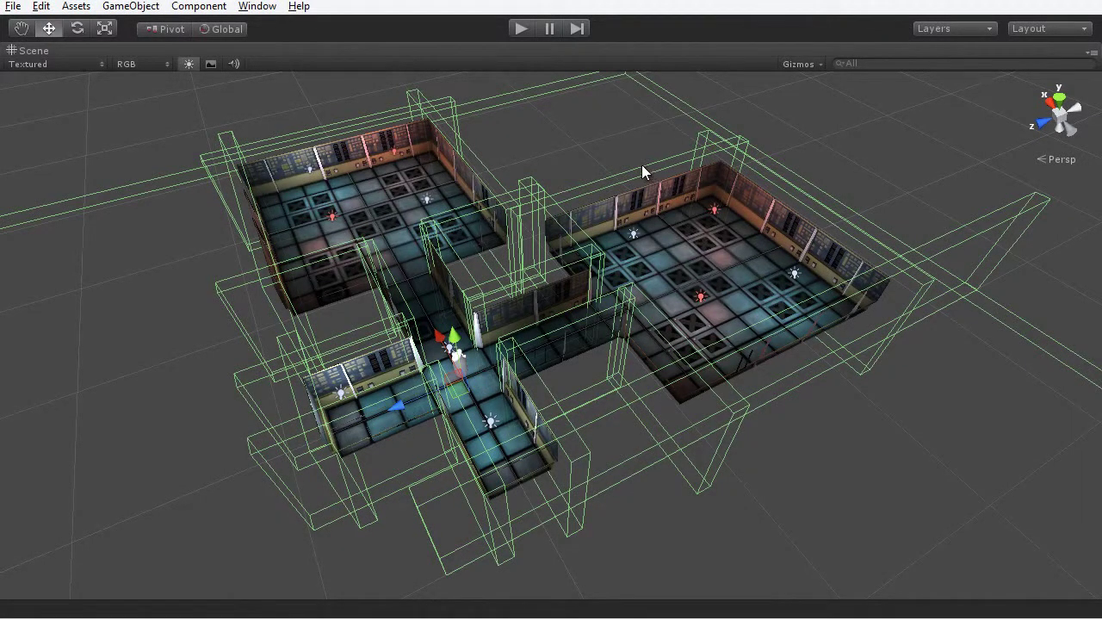
key("shift+space")
Play-test the level by walking through the corridors and a room, stop play mode and clear the selection.
left_click(519, 30)
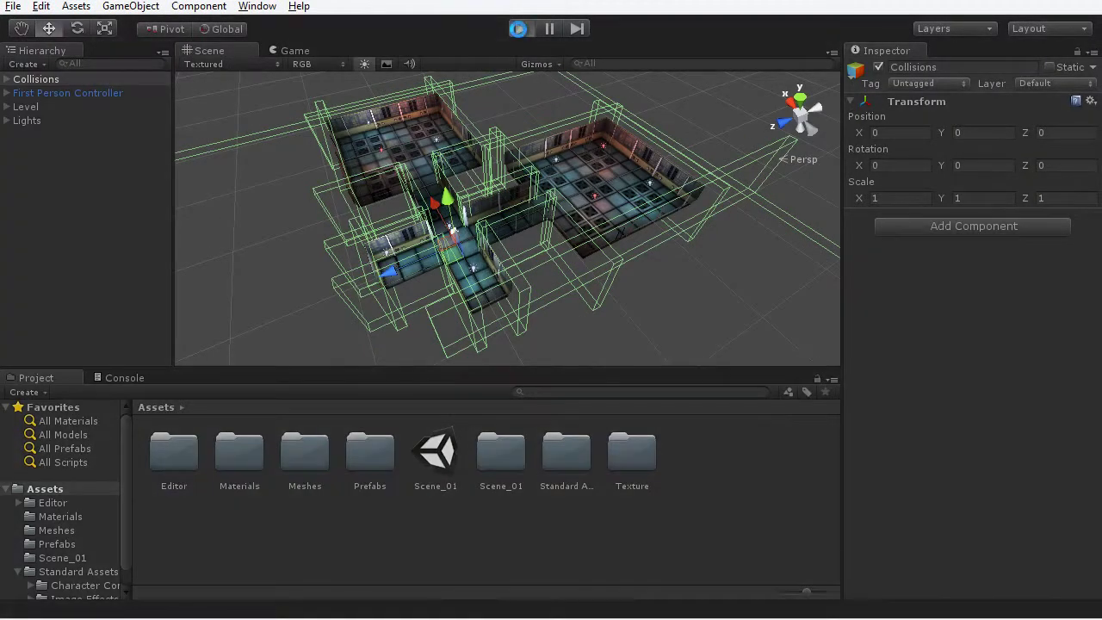
key("w")
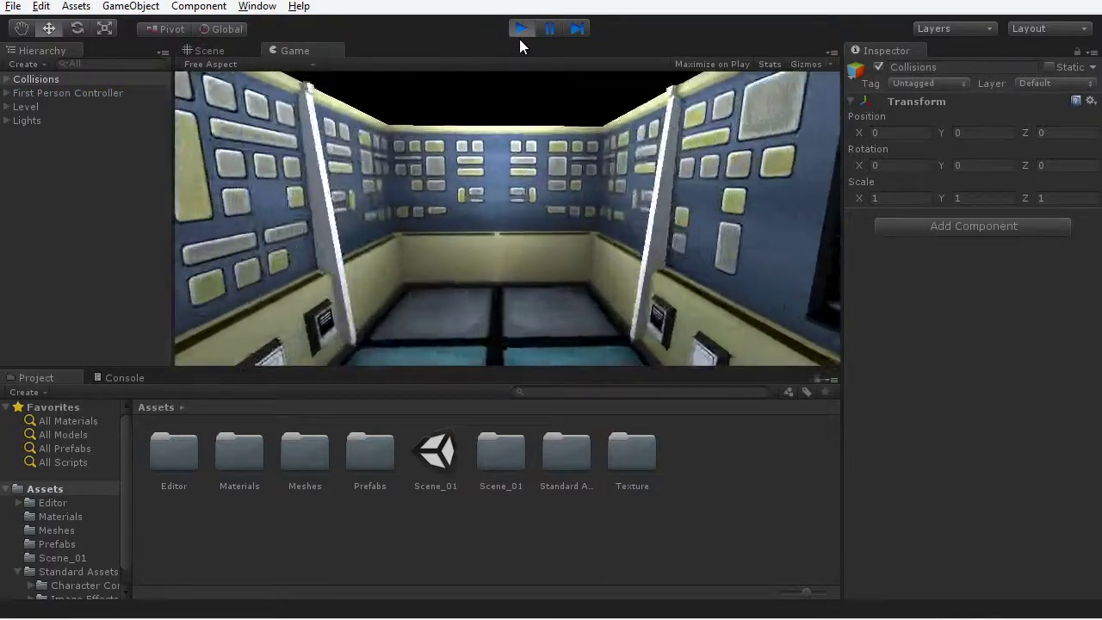
key("w")
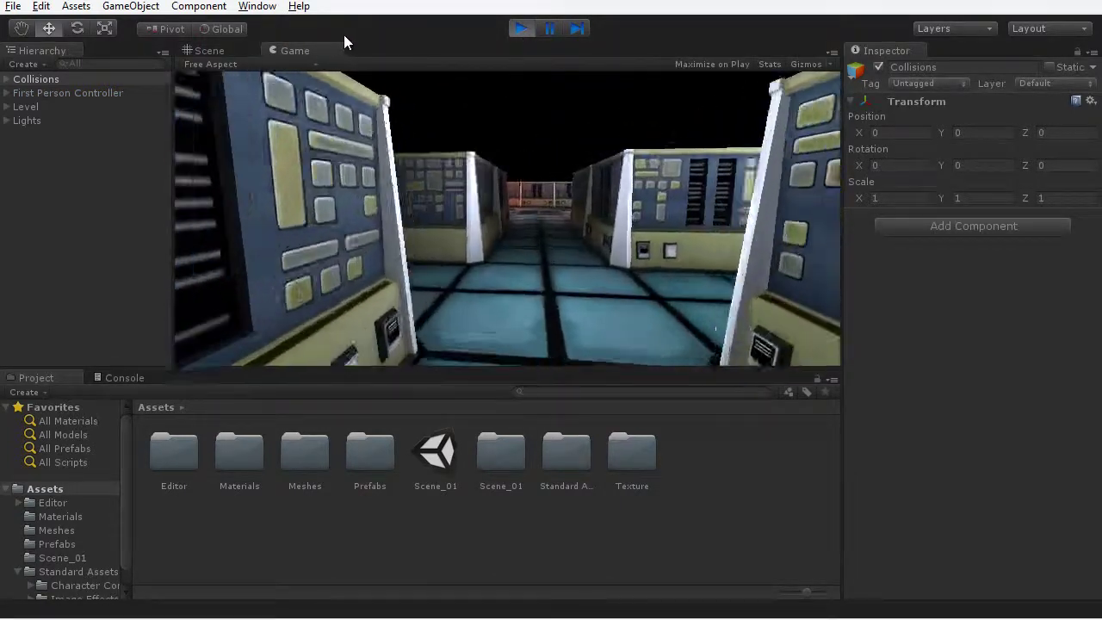
key("w")
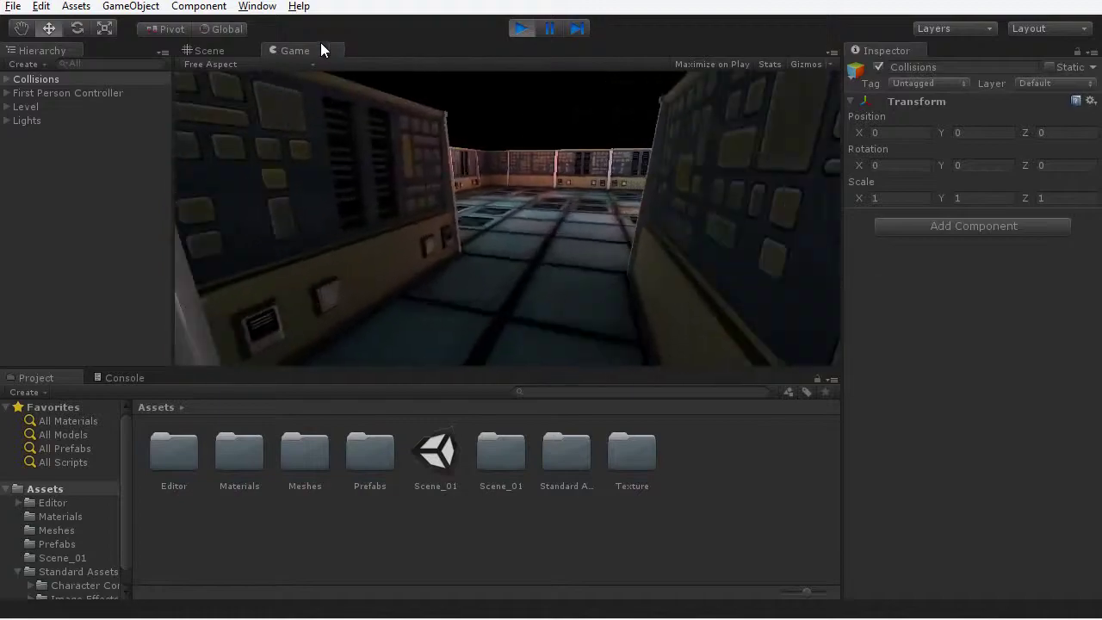
key("w")
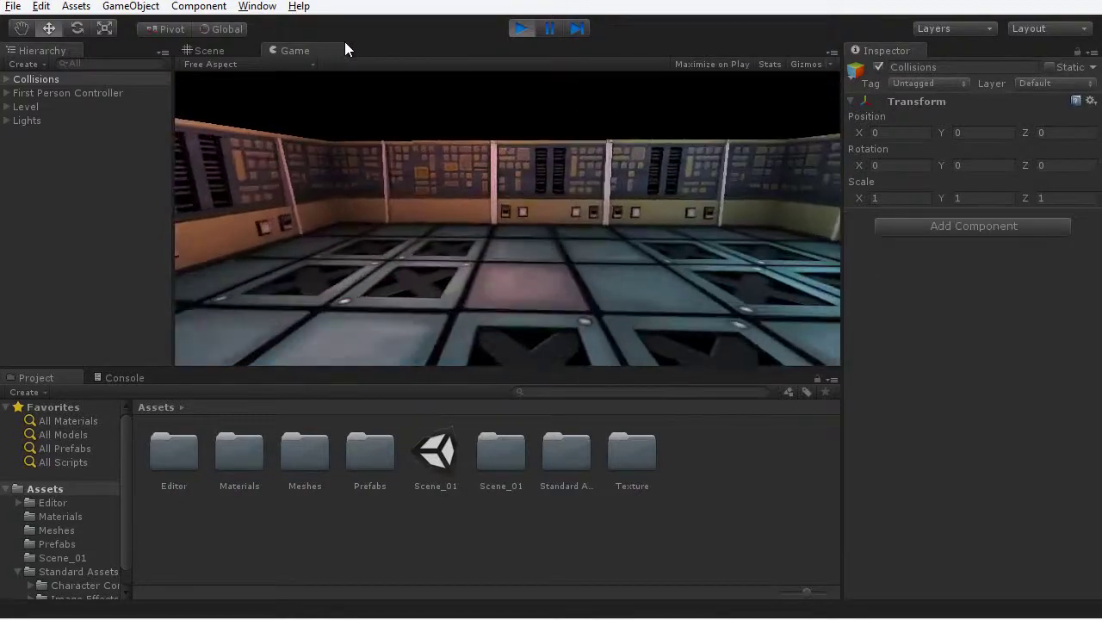
key("w")
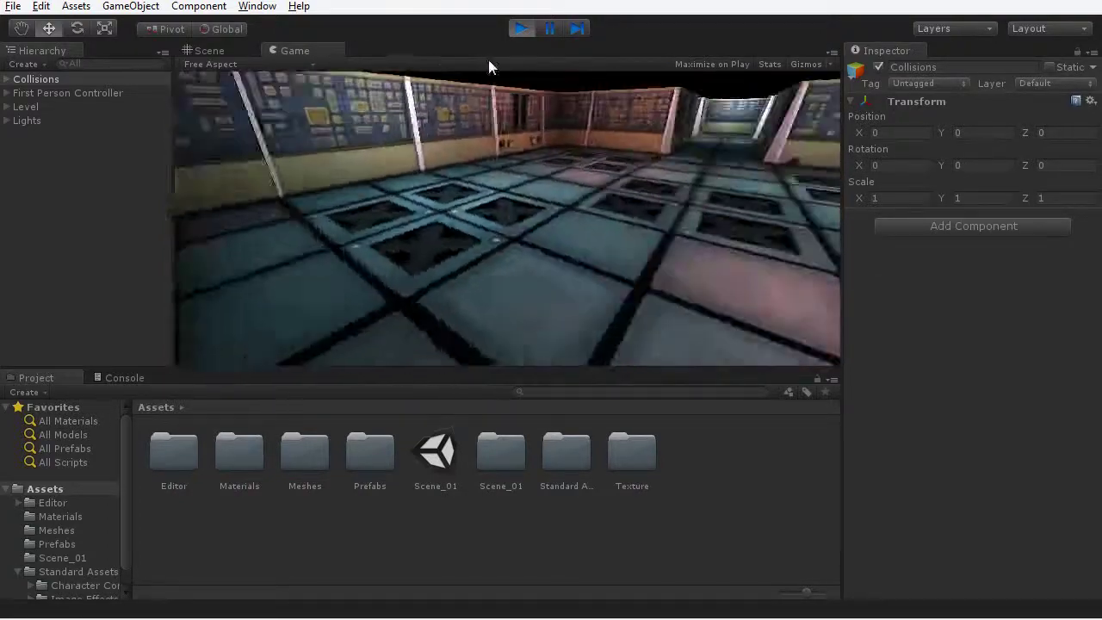
key("w")
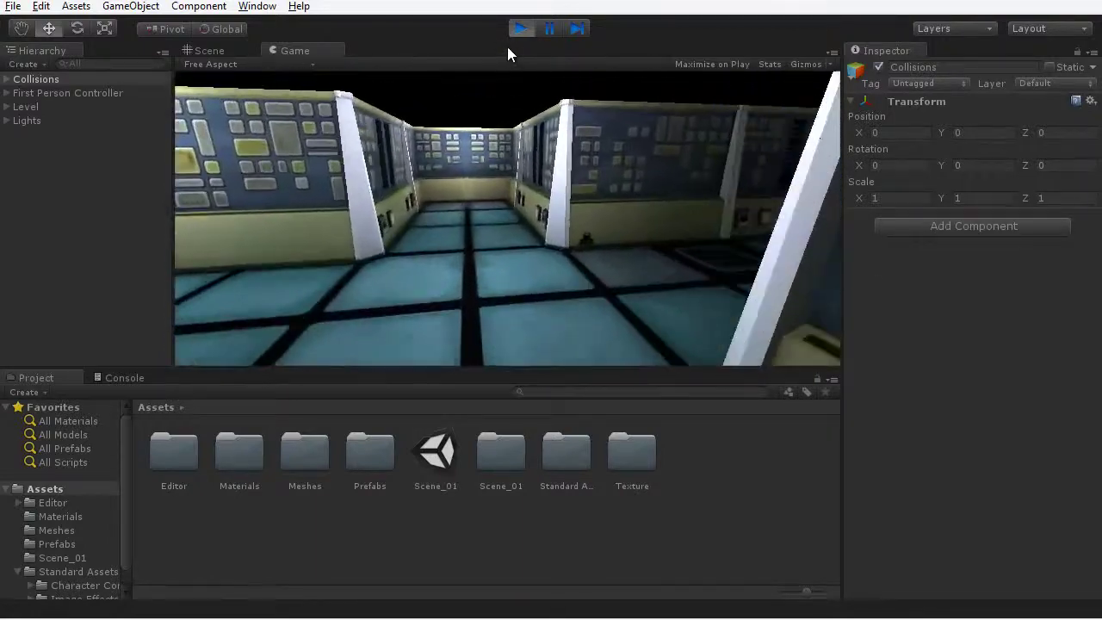
left_click(521, 28)
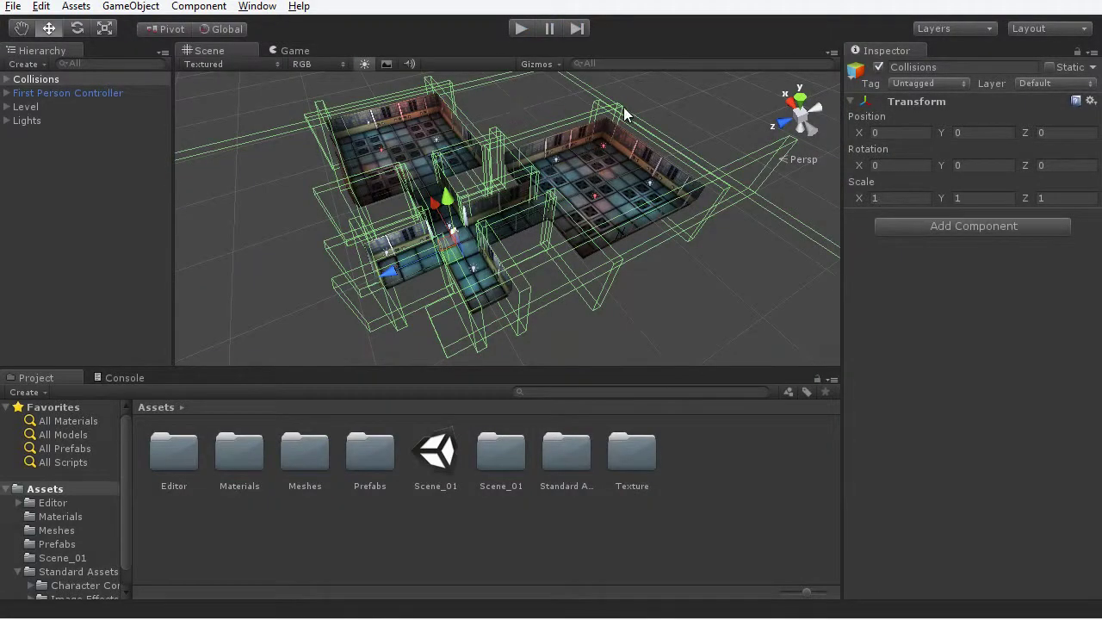
left_click(662, 103)
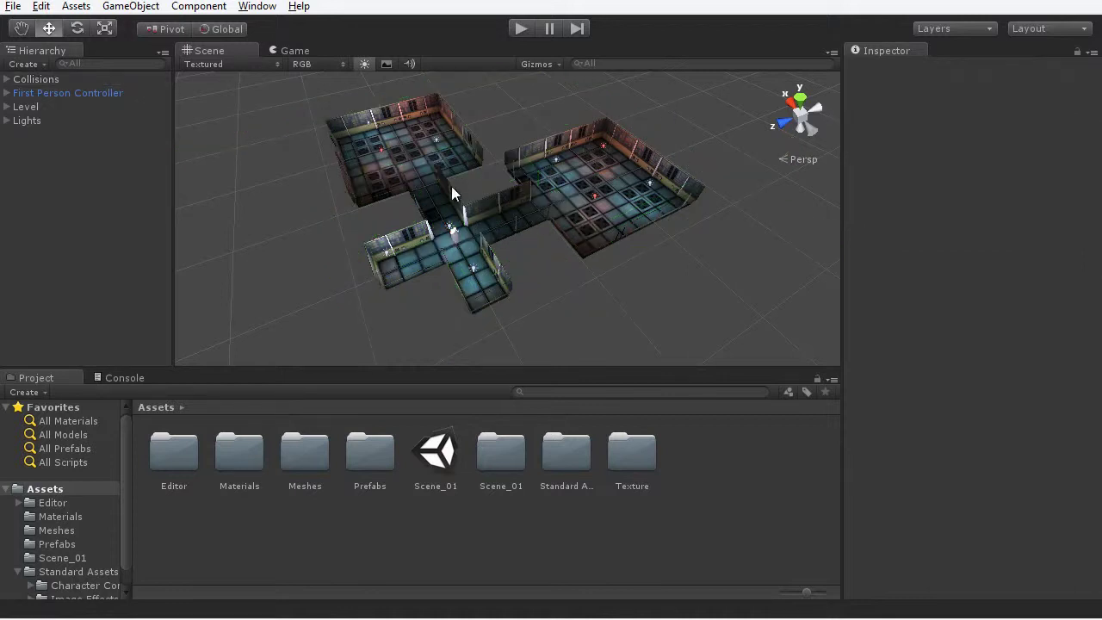
Show the game view and inspect the camera settings of the First Person Controller's Main Camera.
left_click(284, 50)
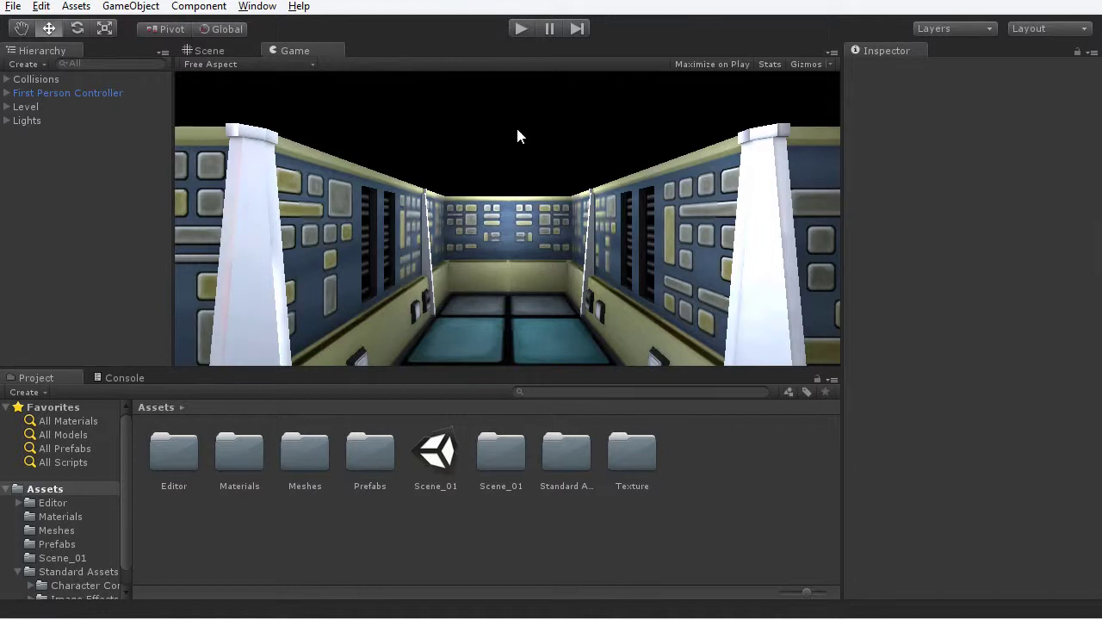
left_click(104, 98)
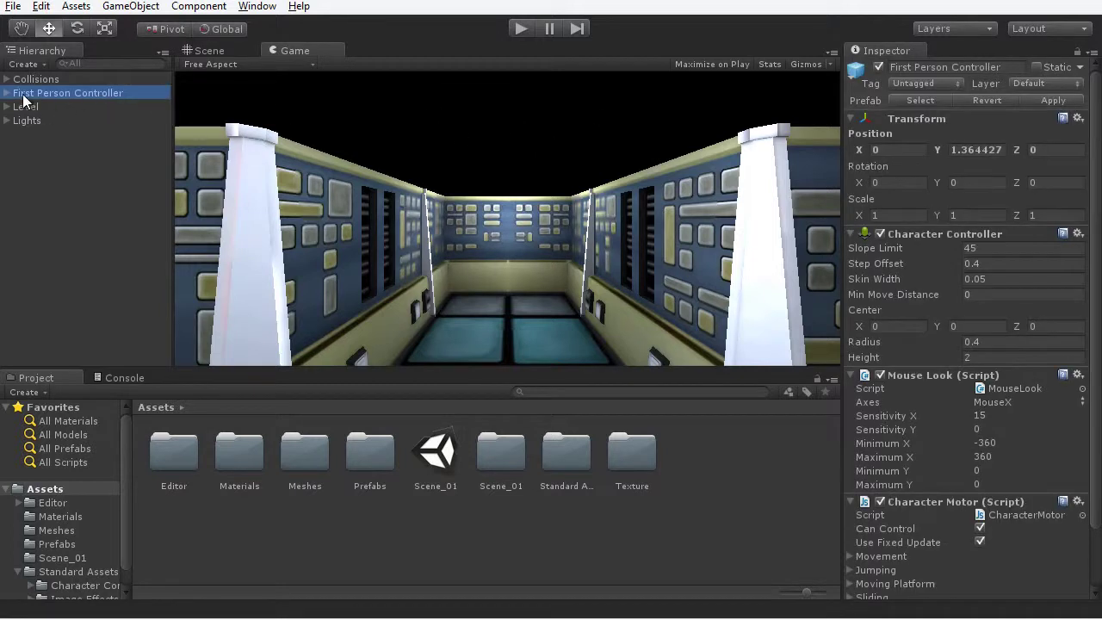
left_click(6, 93)
left_click(79, 120)
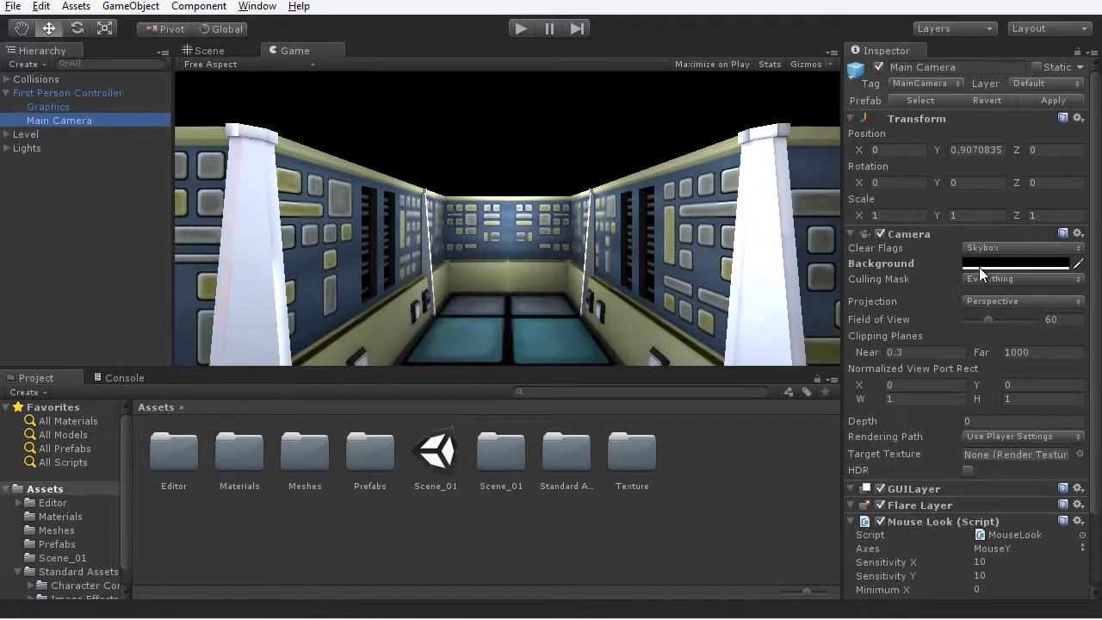
left_click(7, 93)
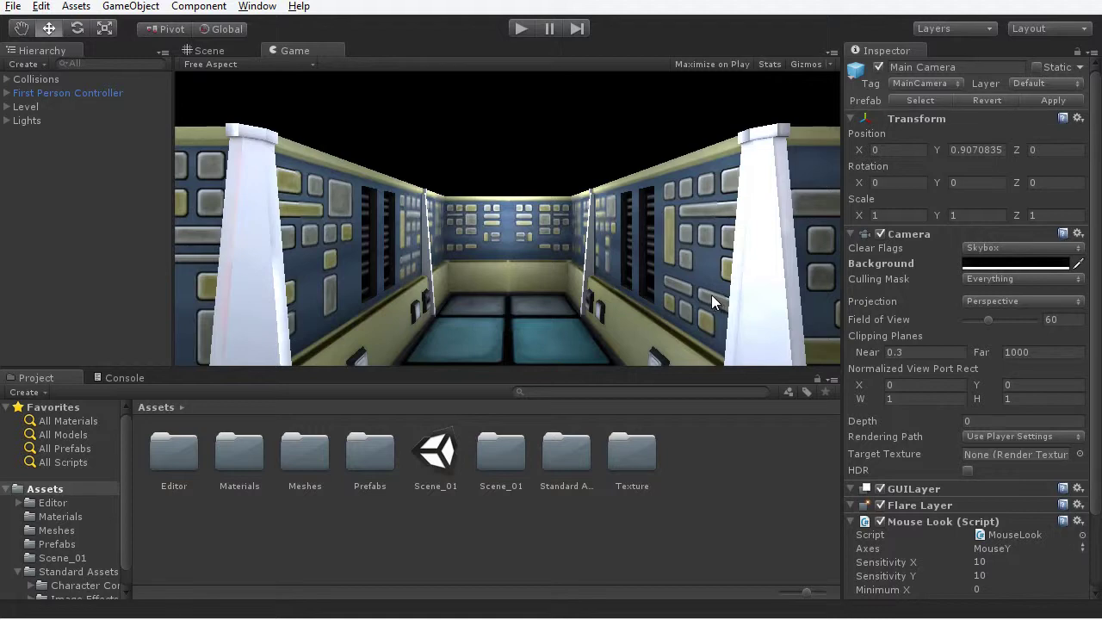
Locate the Image Effects (Pro Only) package among the importable packages and check for its folder in Standard Assets.
left_click(76, 6)
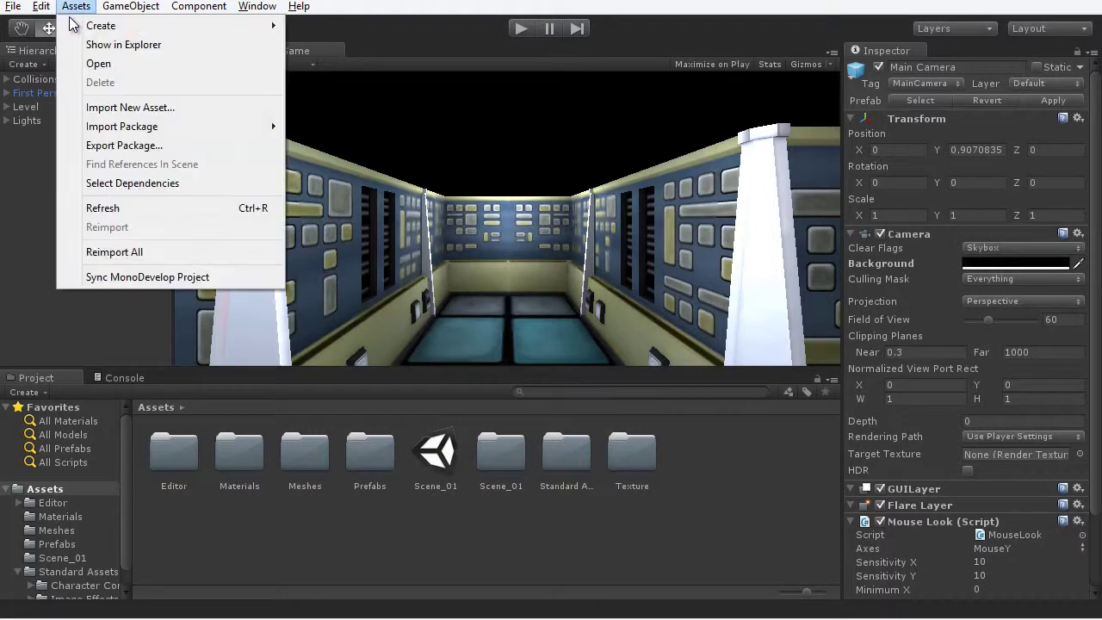
mouse_move(84, 127)
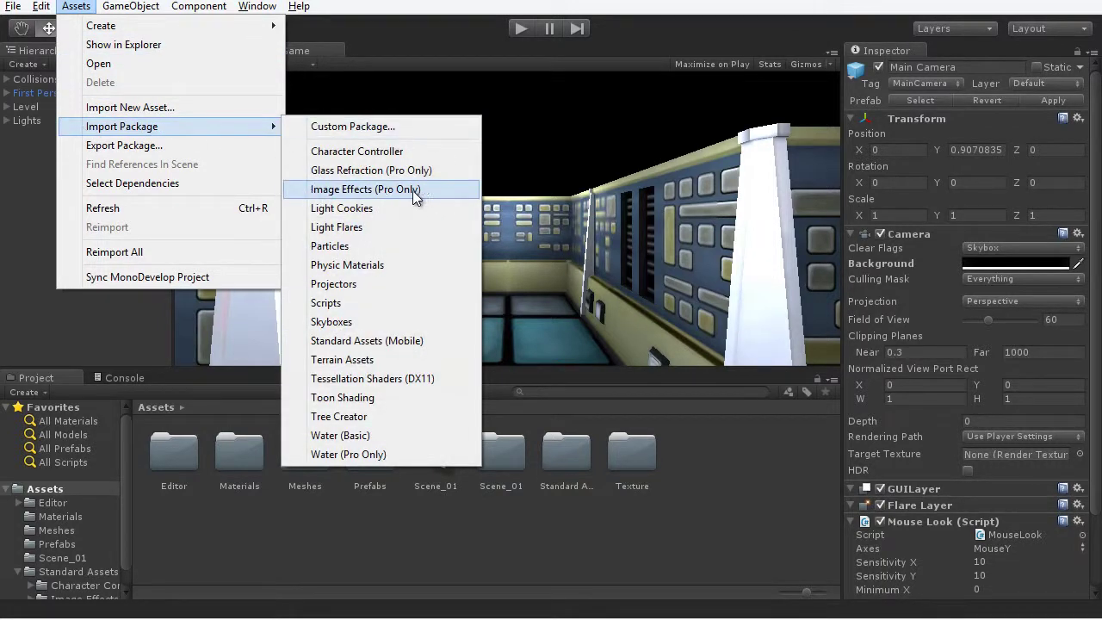
left_click(453, 199)
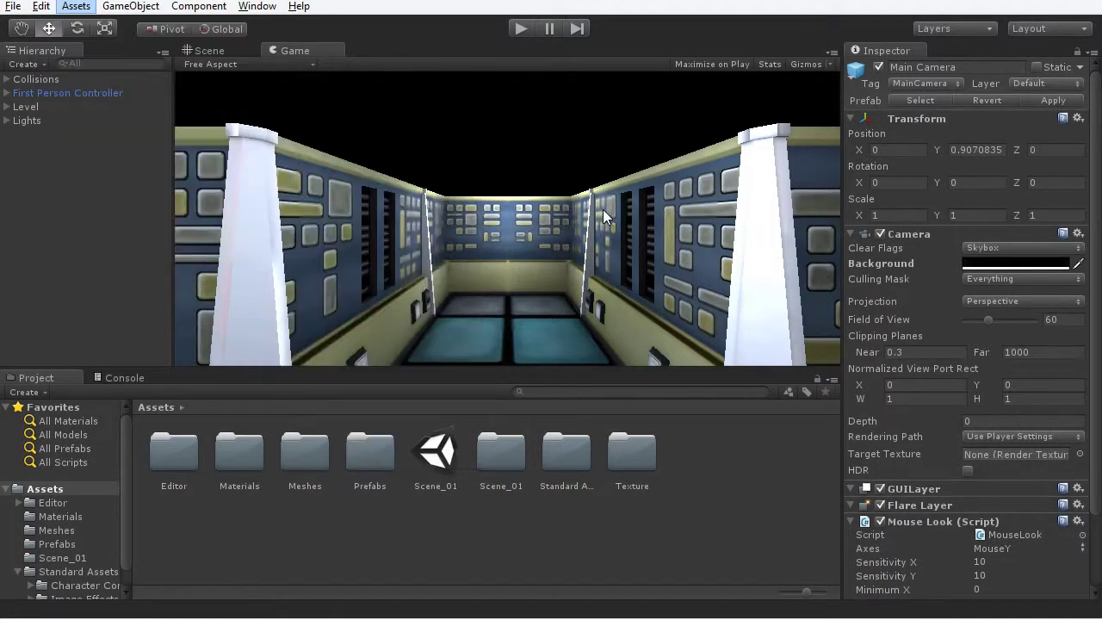
double_click(569, 458)
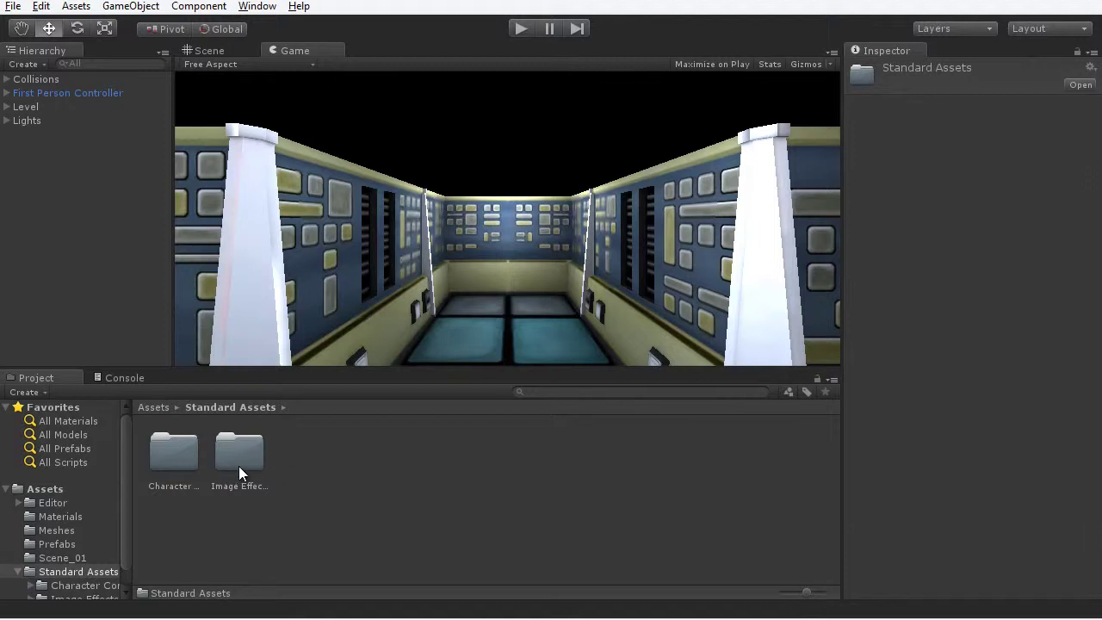
left_click(74, 487)
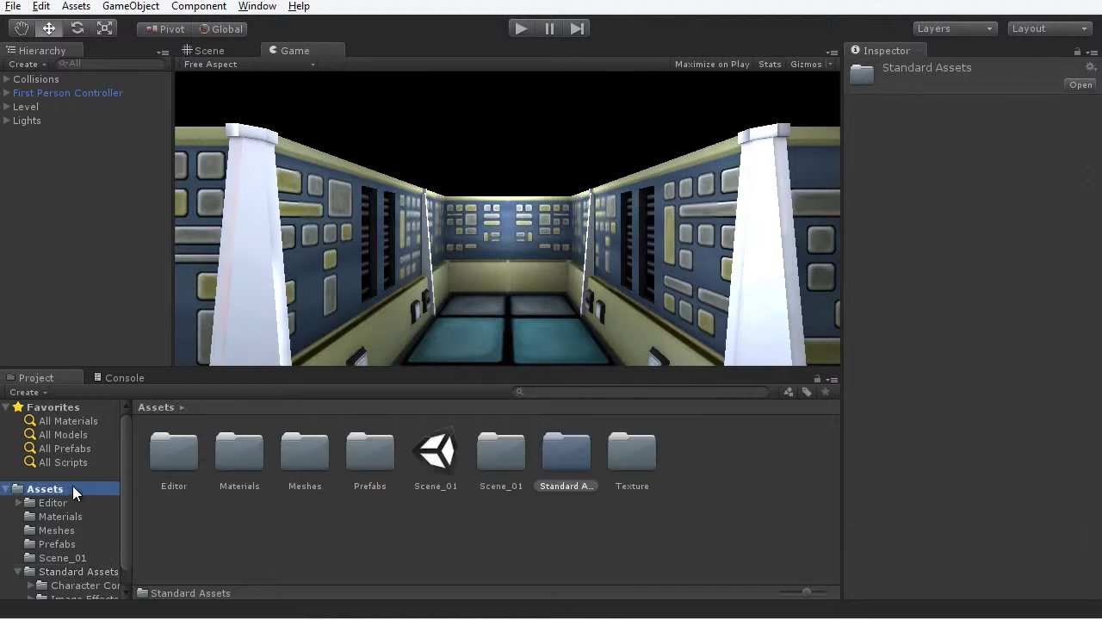
Add the Bloom image effect to the First Person Controller's Main Camera.
left_click(85, 95)
left_click(7, 93)
left_click(76, 126)
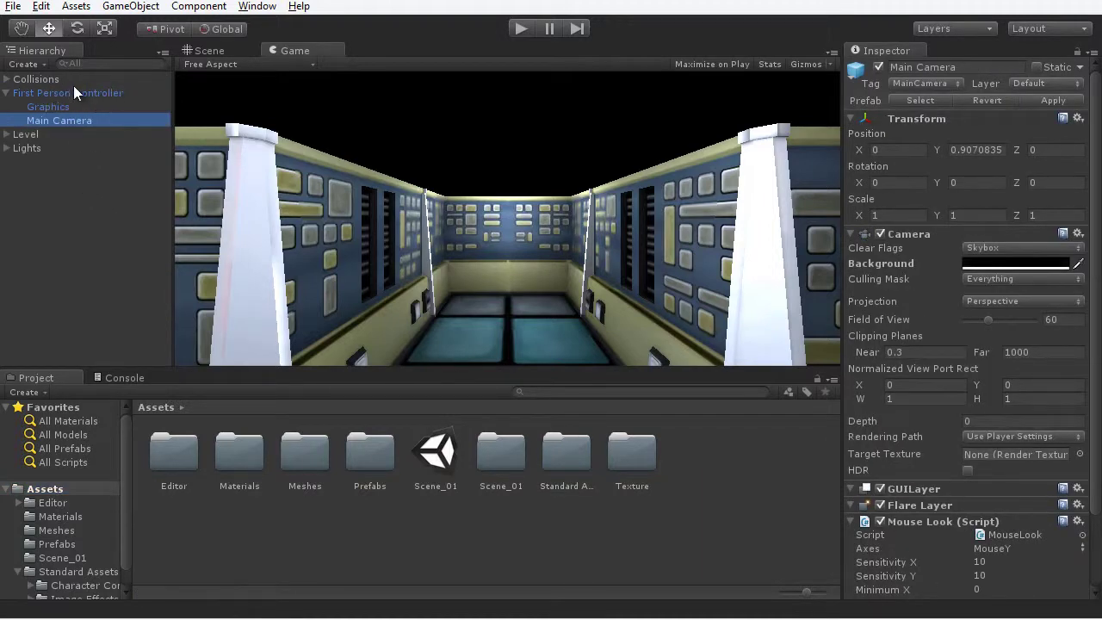
left_click_drag(1097, 240, 1099, 331)
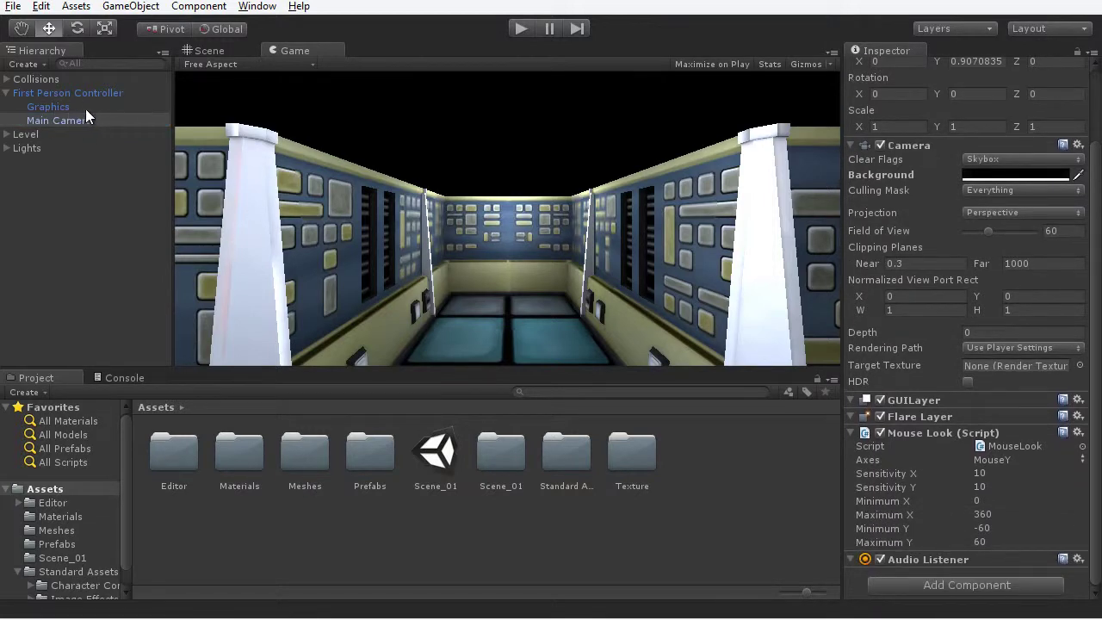
left_click(198, 6)
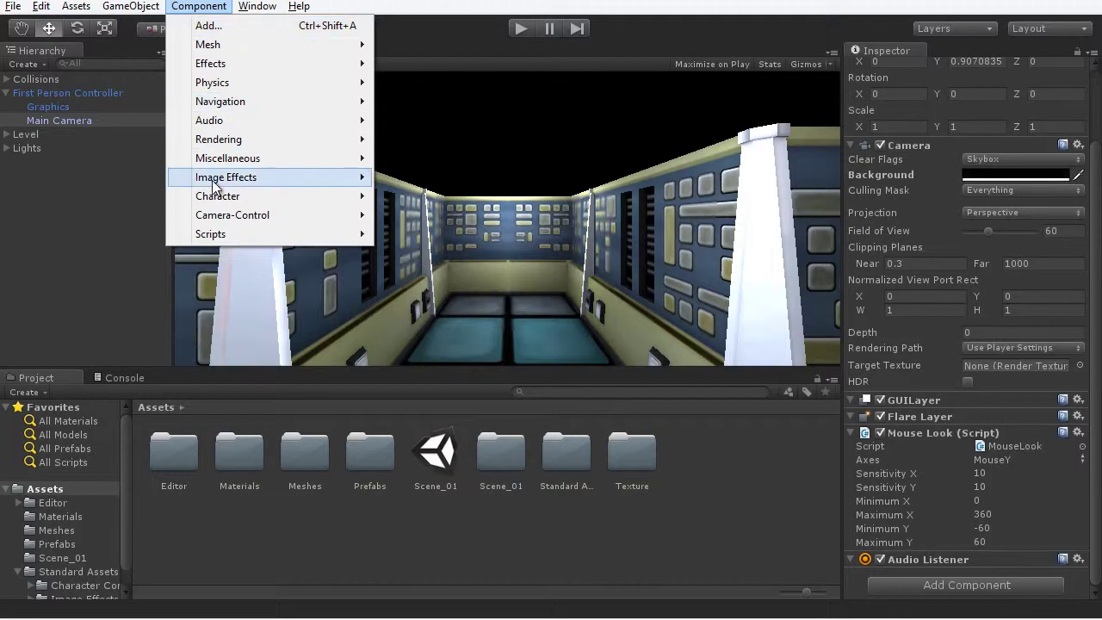
mouse_move(220, 181)
mouse_move(448, 216)
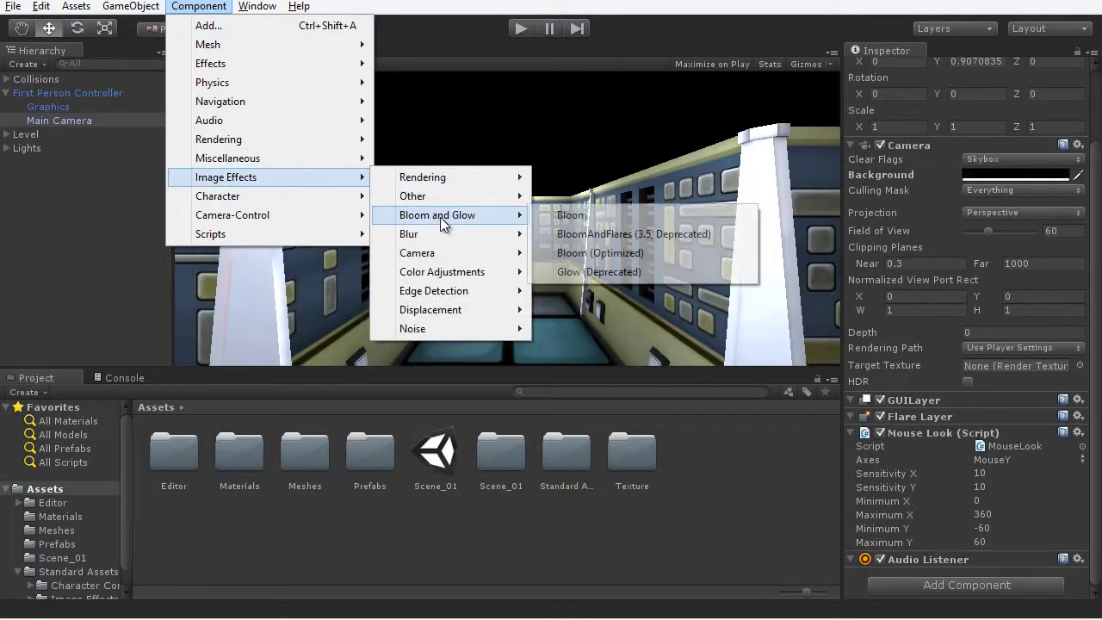
left_click(586, 217)
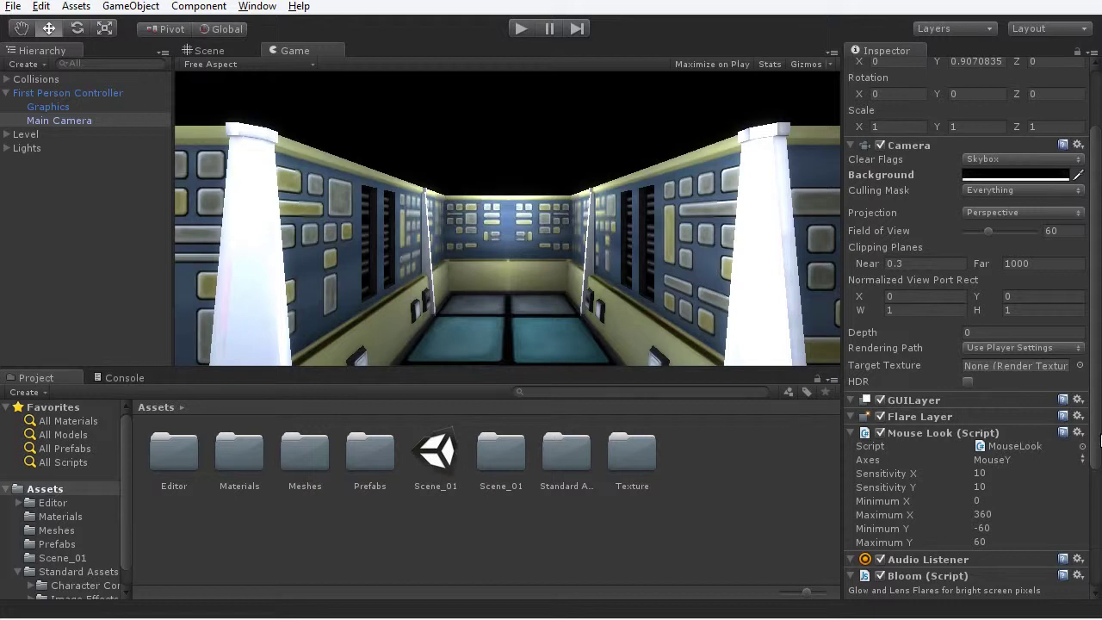
Raise the Main Camera's Bloom intensity to 0.94.
scroll(867, 467, "down", 5)
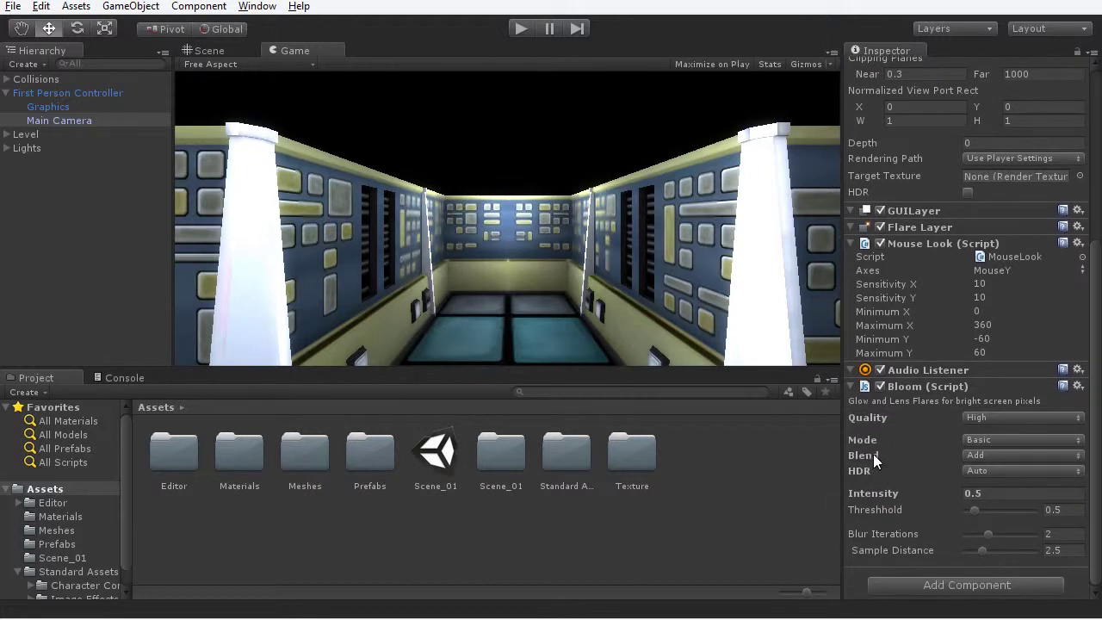
mouse_move(885, 492)
left_mouse_down()
mouse_move(917, 491)
mouse_move(905, 490)
left_mouse_up()
left_click(577, 305)
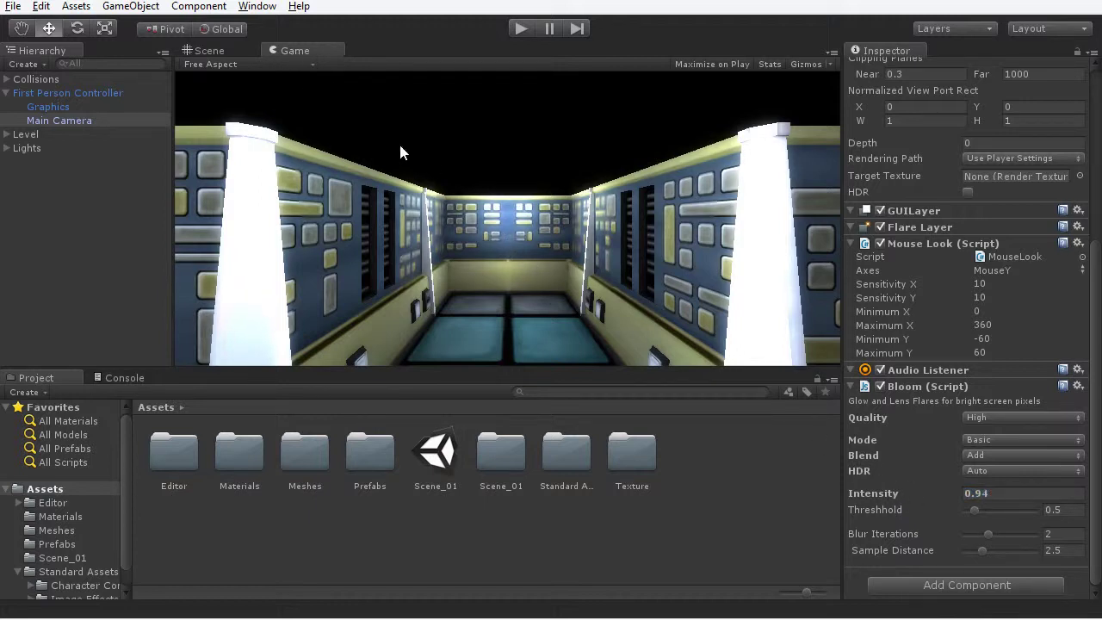
Set the Main Camera's Bloom intensity to 1.38 and threshold to 0.47, and play-test the effect by walking through the corridors.
left_click_drag(887, 492, 901, 510)
left_click(947, 517)
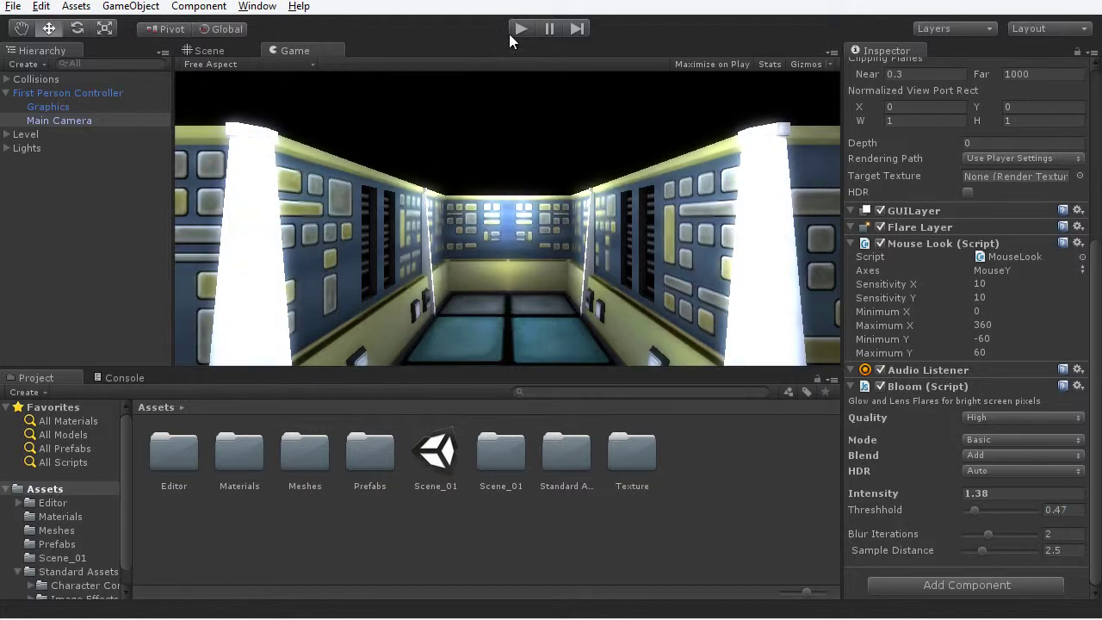
left_click(519, 30)
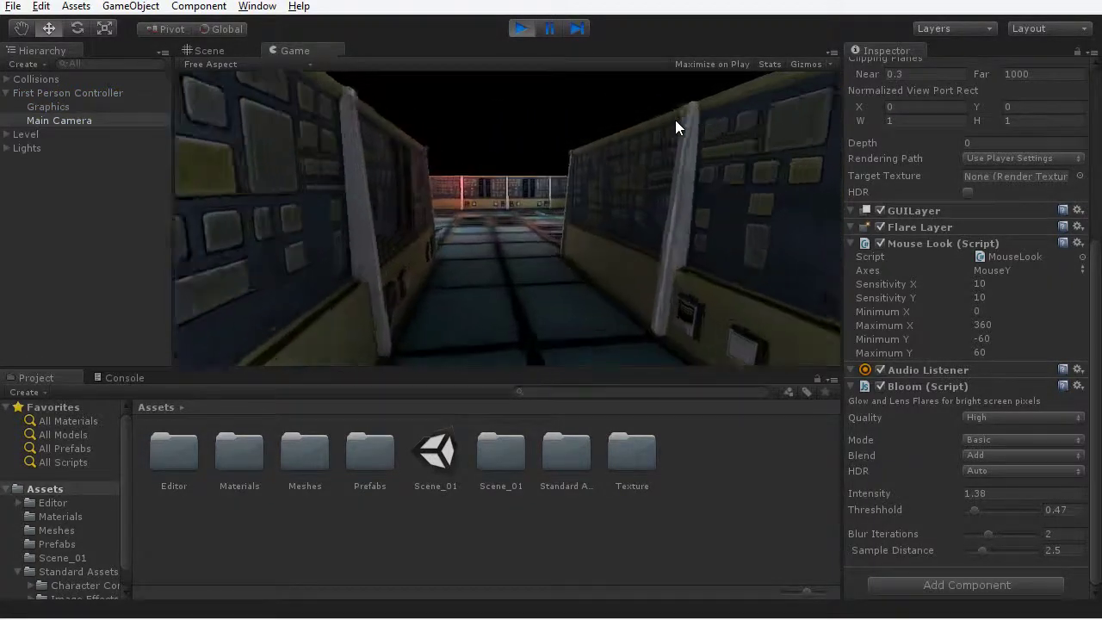
key("w")
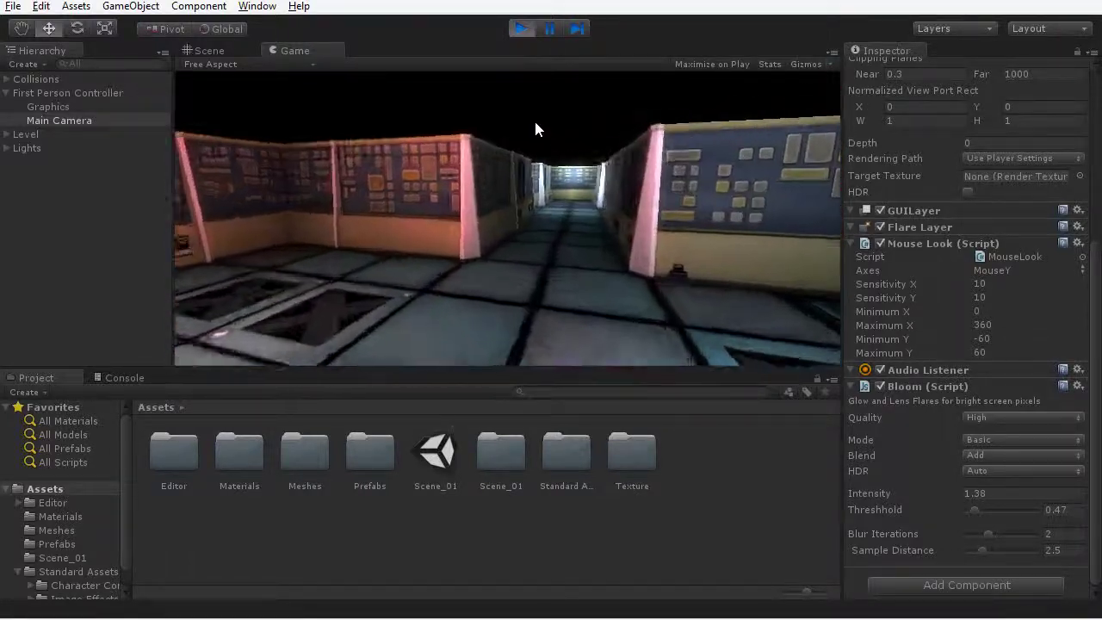
left_click(520, 29)
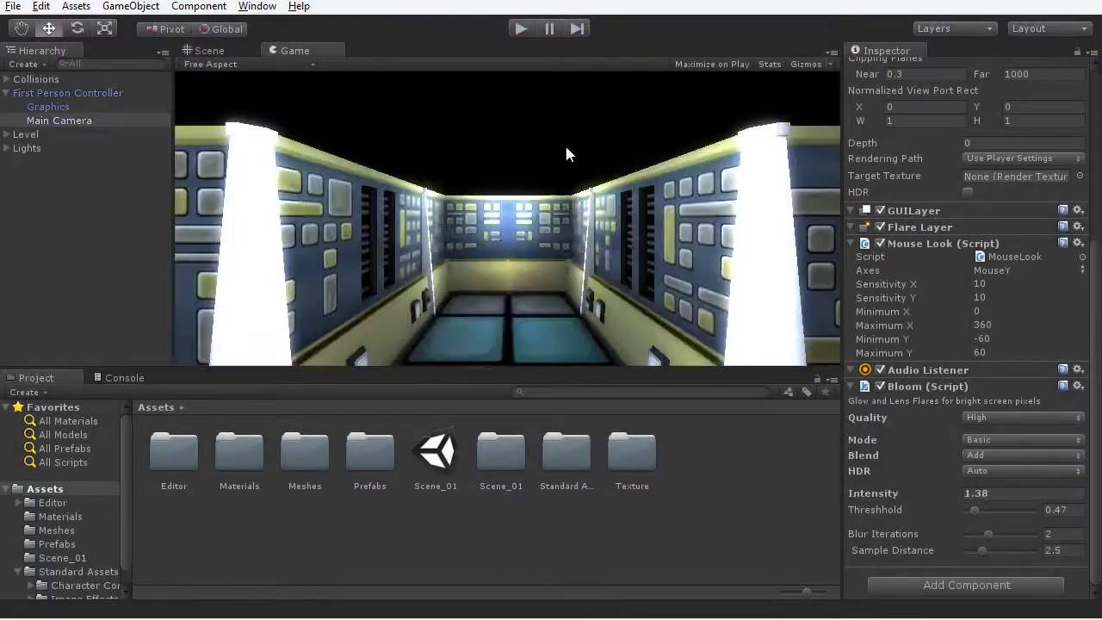
Add the Fisheye displacement image effect to the First Person Controller's Main Camera.
left_click(187, 9)
mouse_move(274, 177)
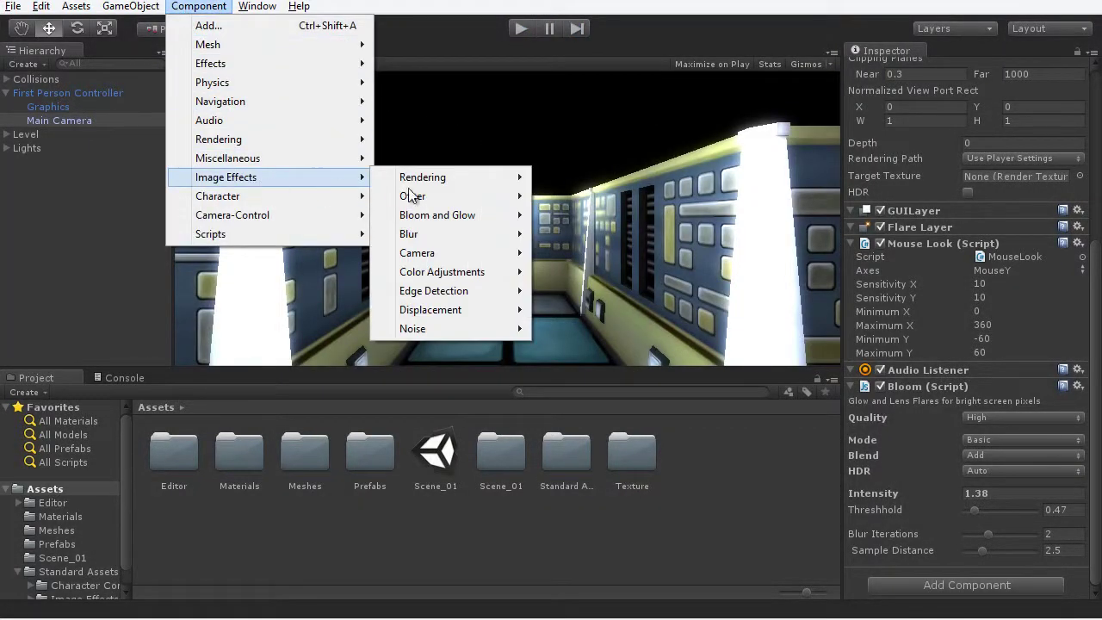
mouse_move(444, 313)
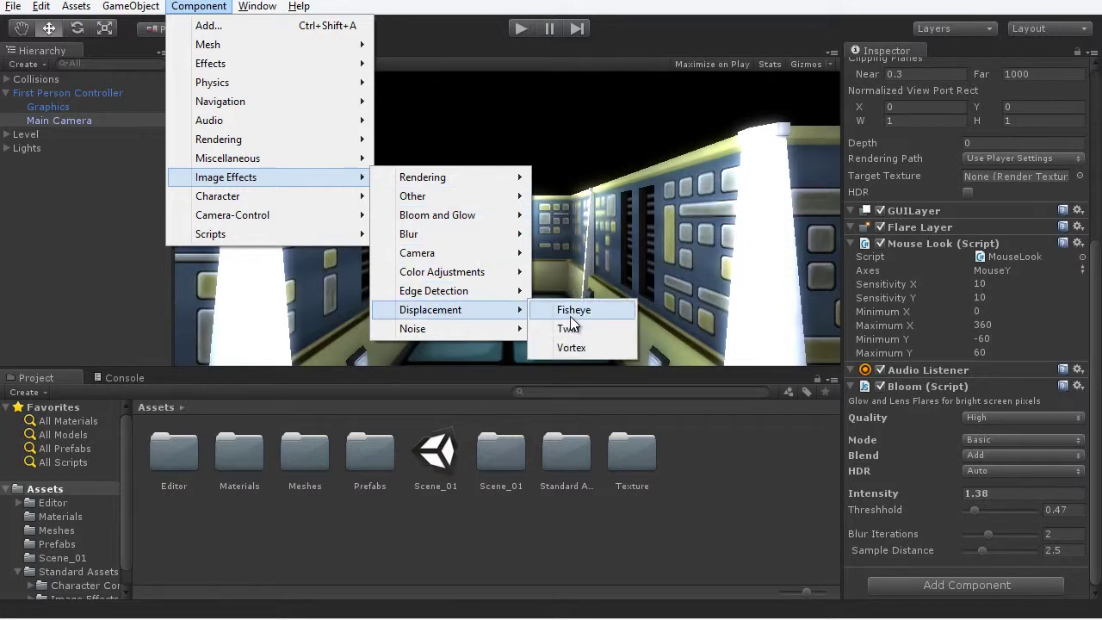
left_click(602, 310)
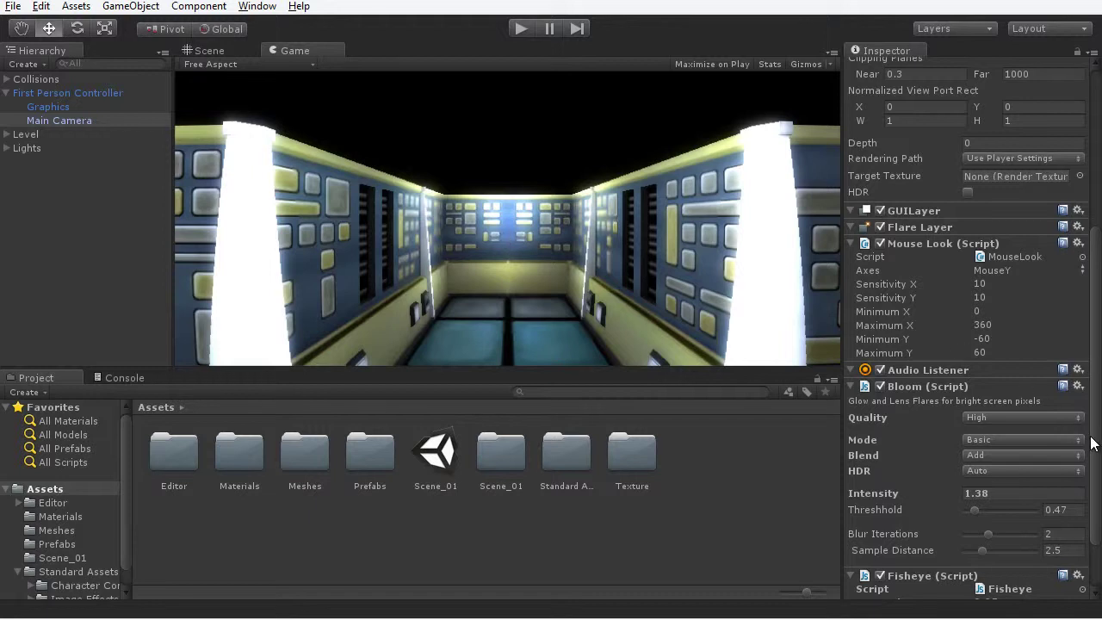
Set the Fisheye Strength X to 0.14 and Strength Y to 0.23, and briefly play-test the distortion.
left_click_drag(1093, 443, 1092, 534)
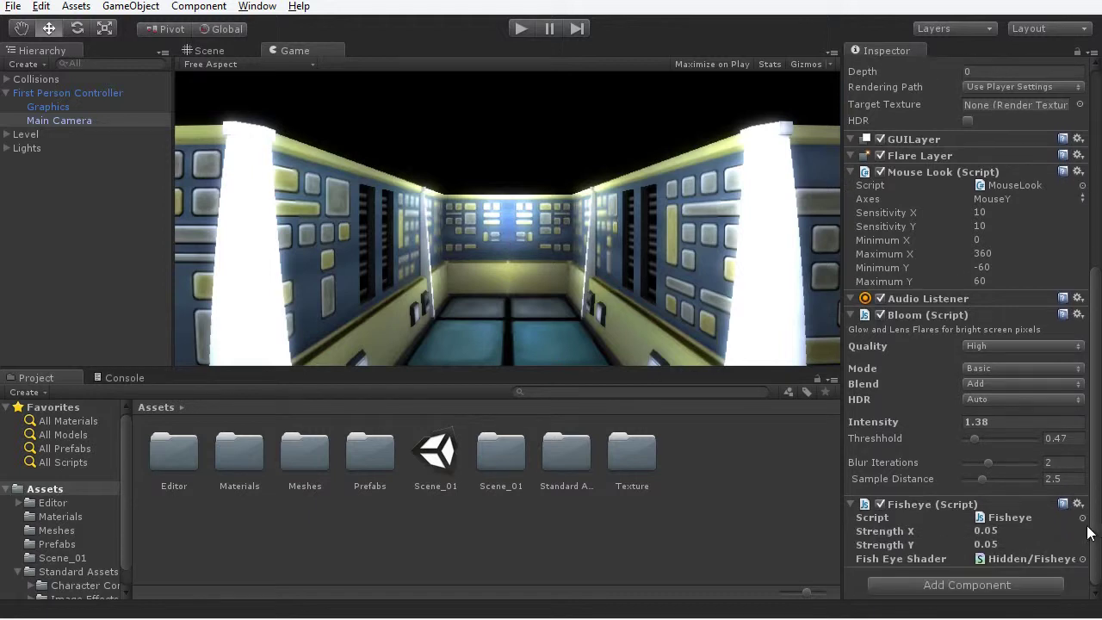
left_click(900, 533)
left_click_drag(900, 533, 909, 547)
left_click(901, 545)
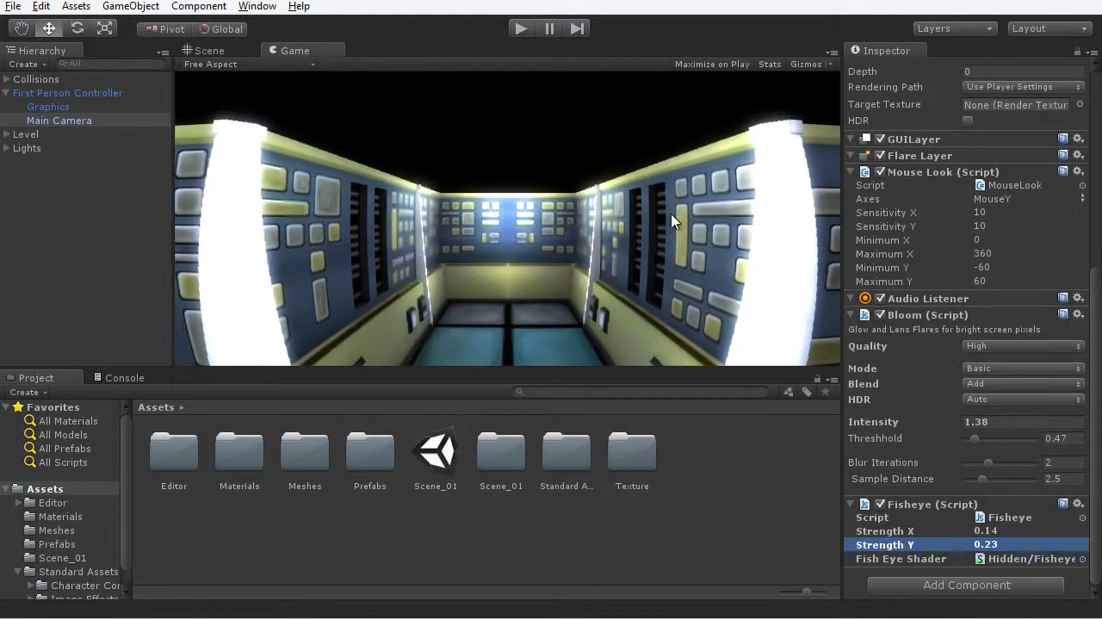
left_click(516, 28)
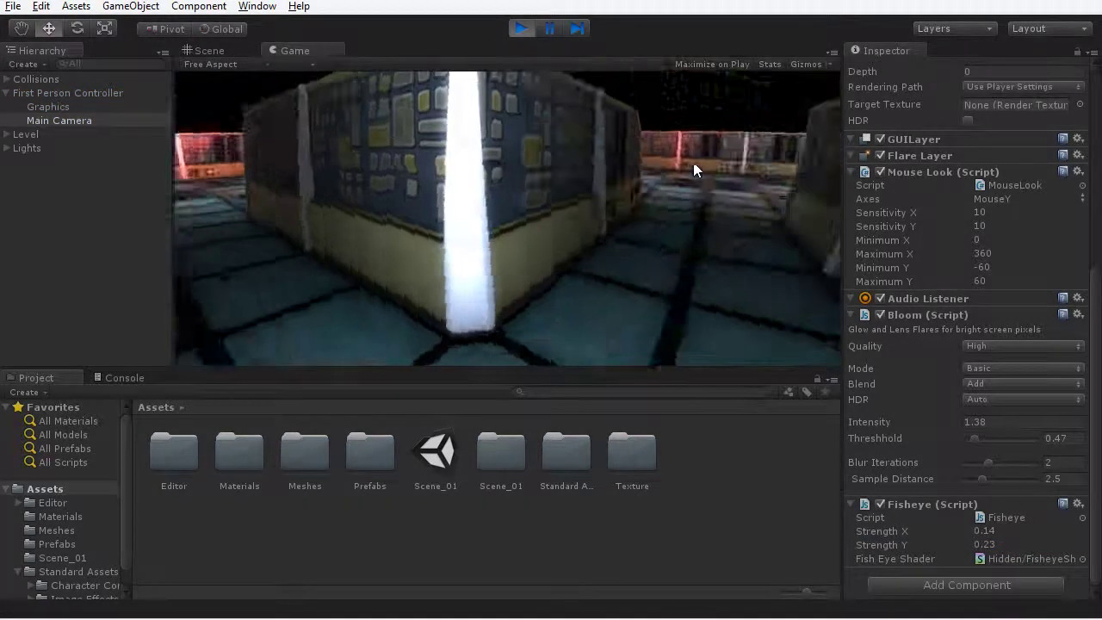
left_click(520, 28)
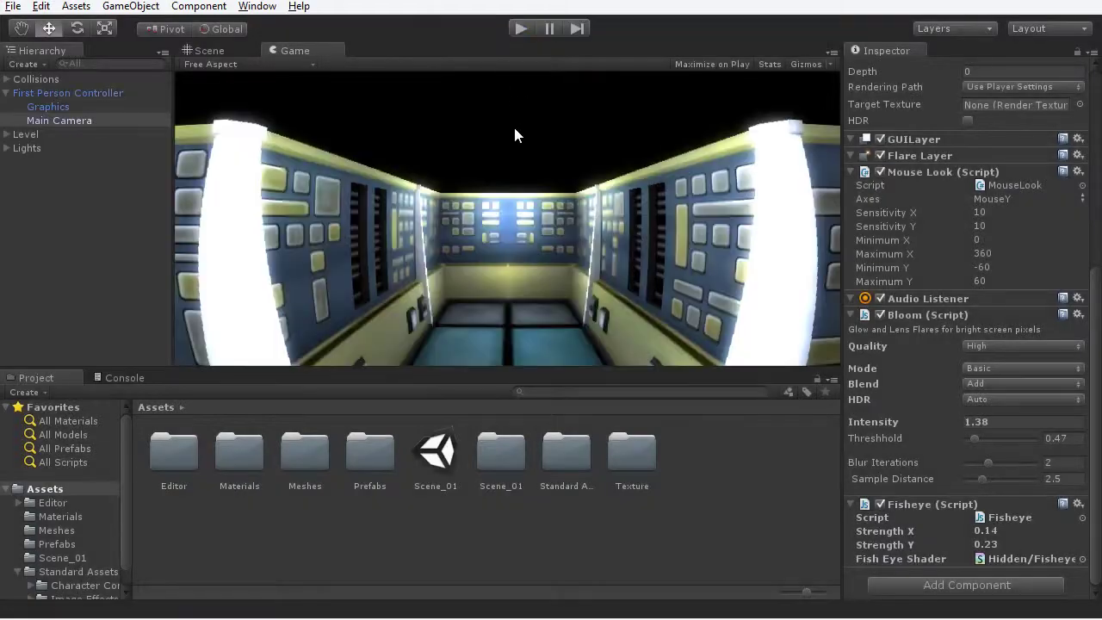
Maximize the game view and play the level, walking through the corridors into the large room to check the camera effects.
key("shift+space")
left_click(522, 29)
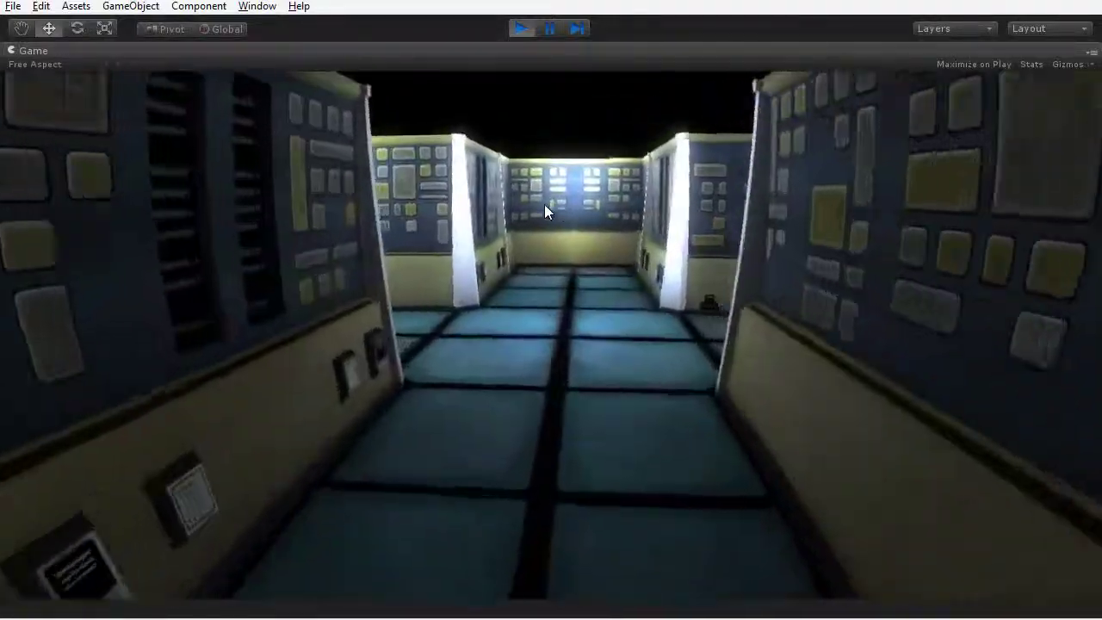
key("w")
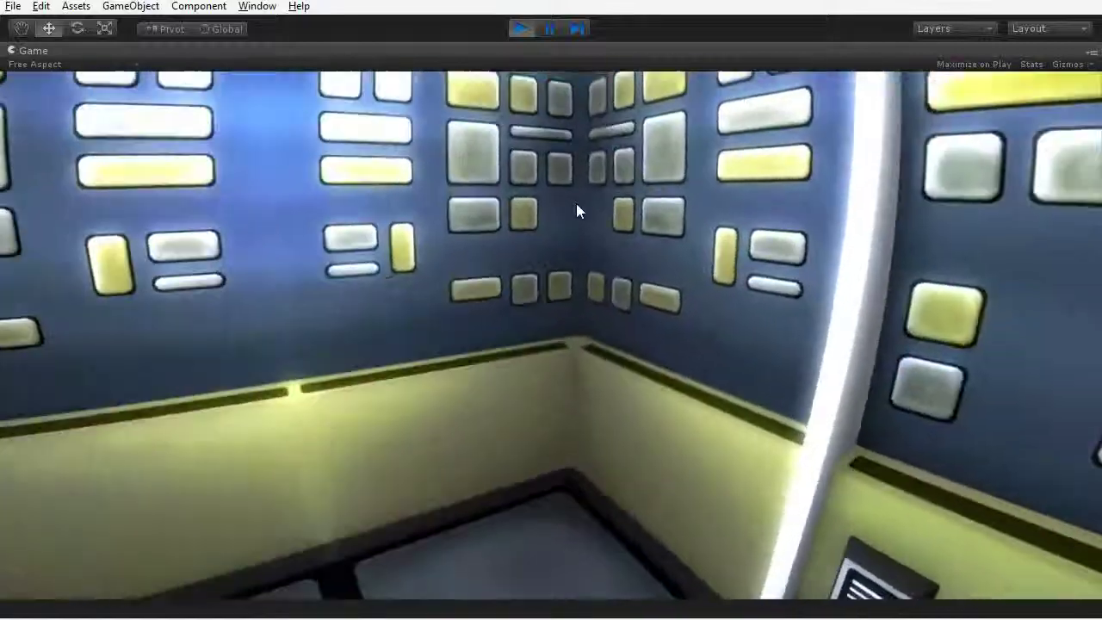
key("w")
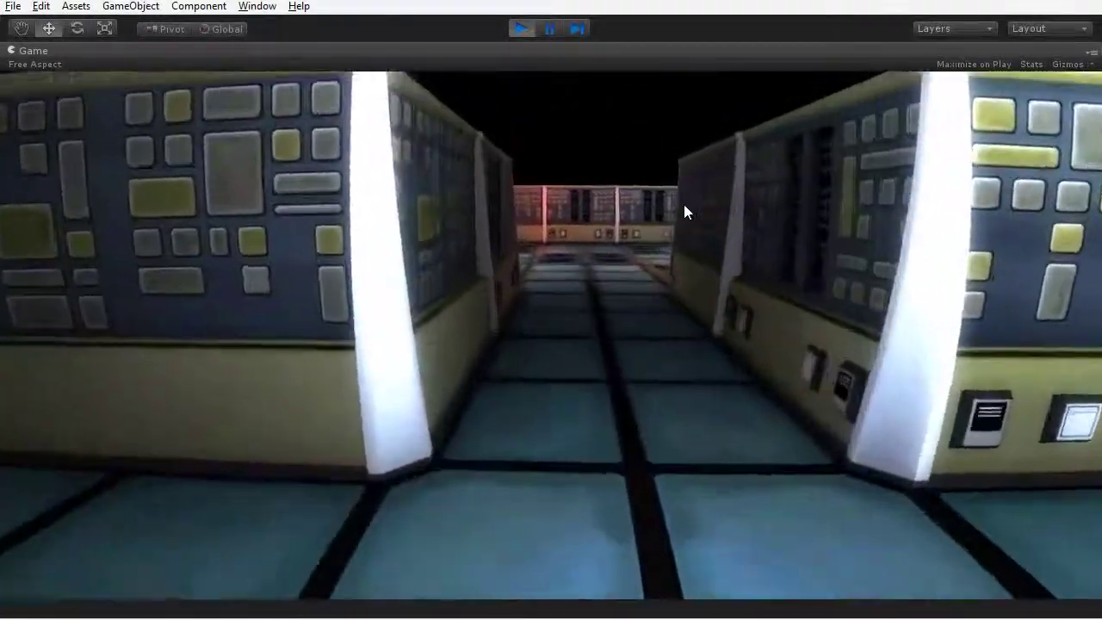
key("w")
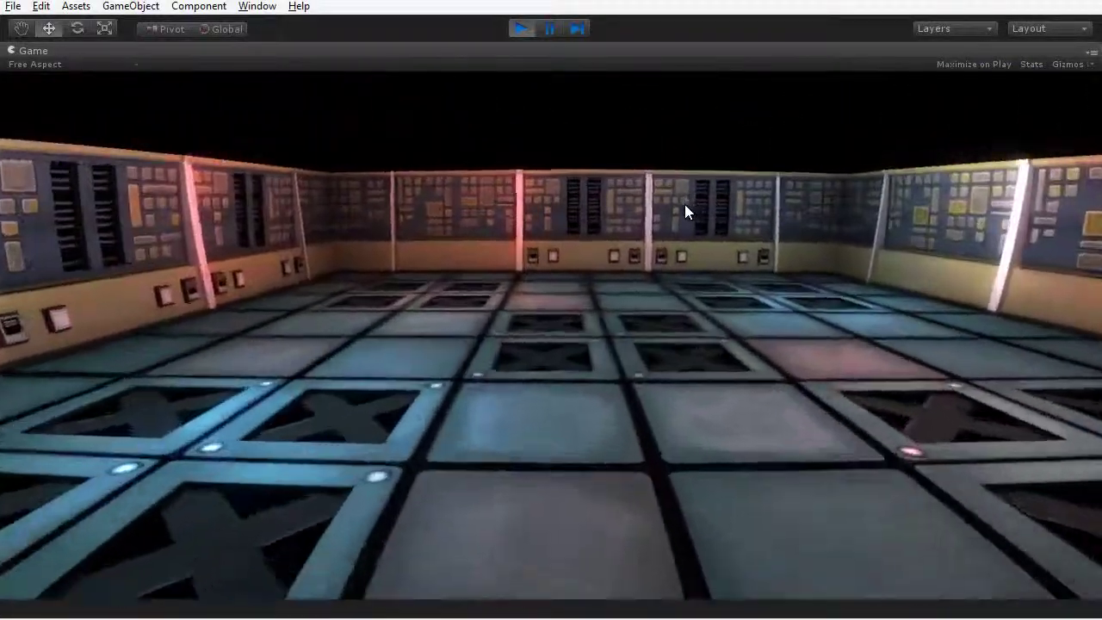